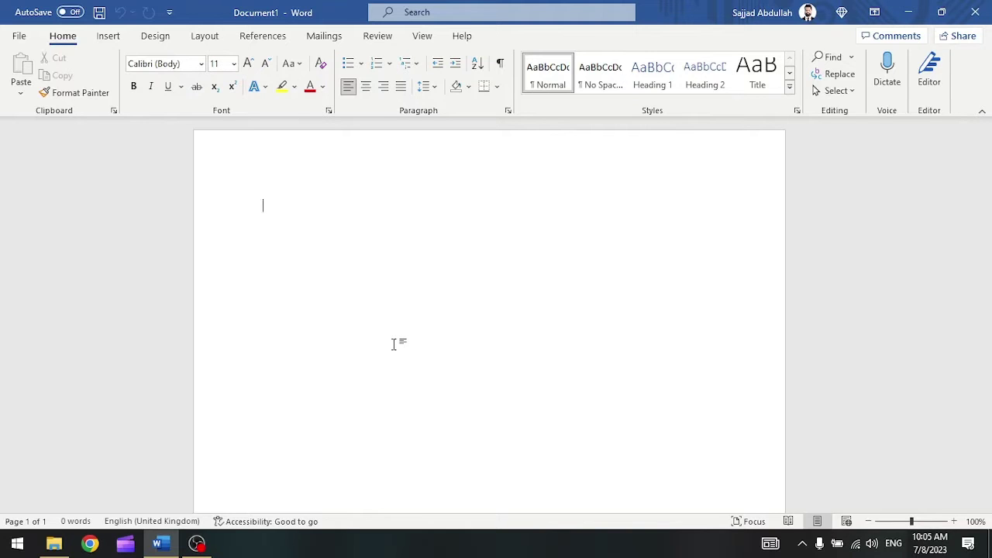
Open the Insert tab's table-size grid in the blank document
click(109, 37)
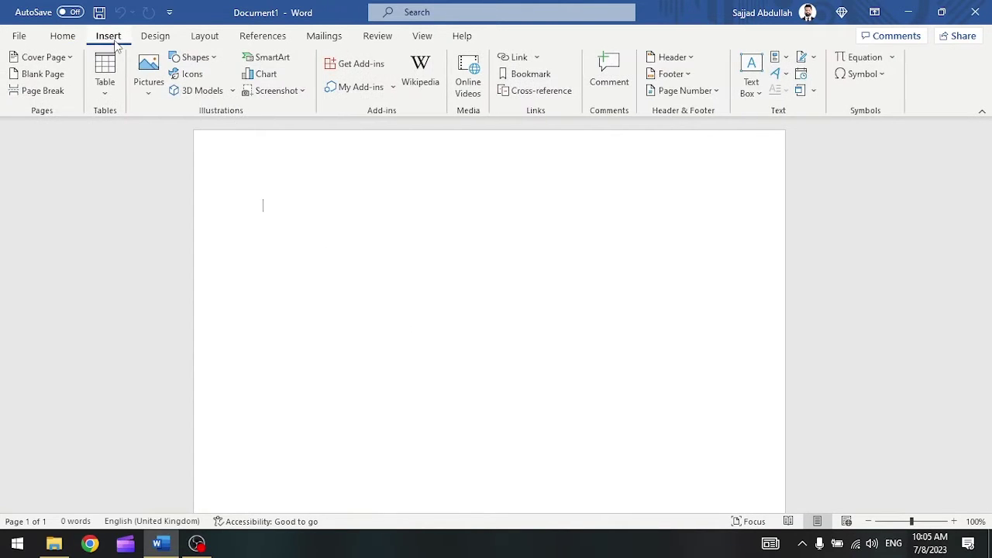
click(110, 91)
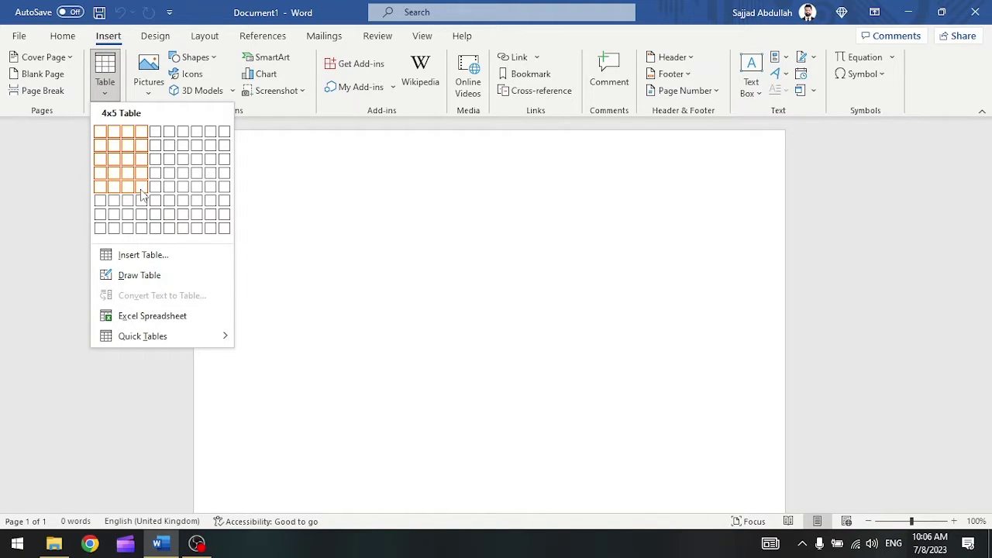
Insert a 4-column by 5-row table and click through several of its cells
click(141, 190)
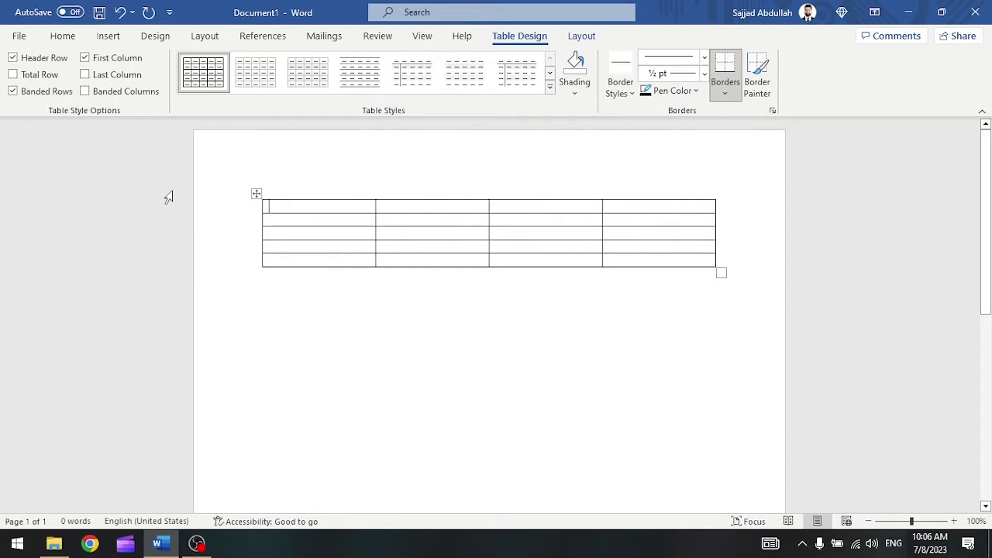
click(285, 218)
click(393, 206)
click(524, 205)
click(635, 208)
click(626, 221)
click(626, 232)
click(567, 234)
Try selecting the first two rows, the first two columns and the second column
drag(250, 212, 245, 265)
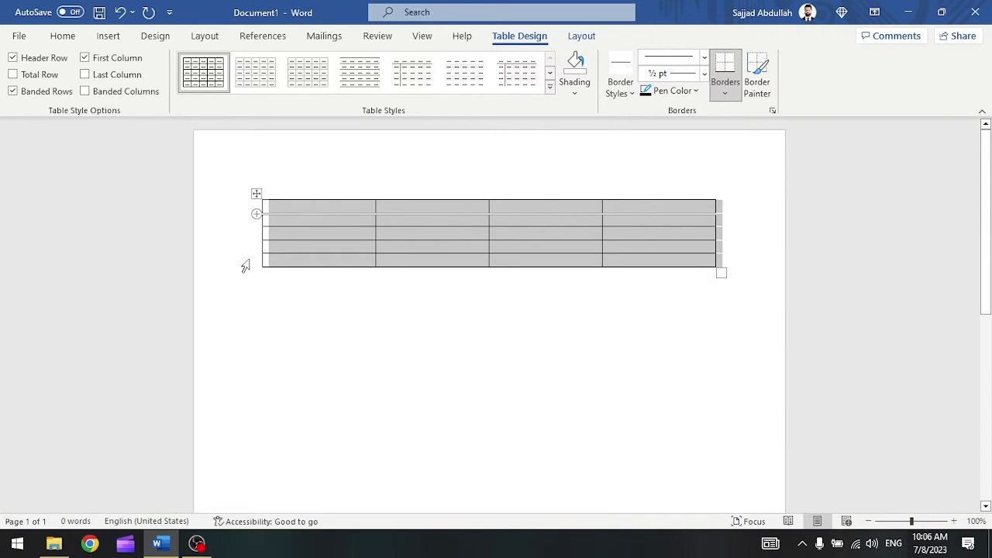
click(358, 265)
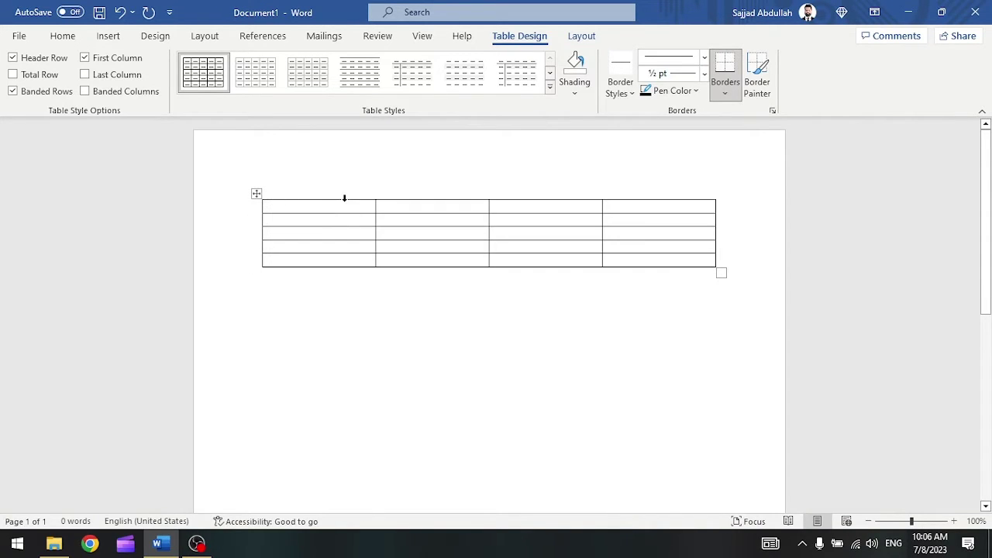
drag(344, 199, 427, 199)
click(391, 223)
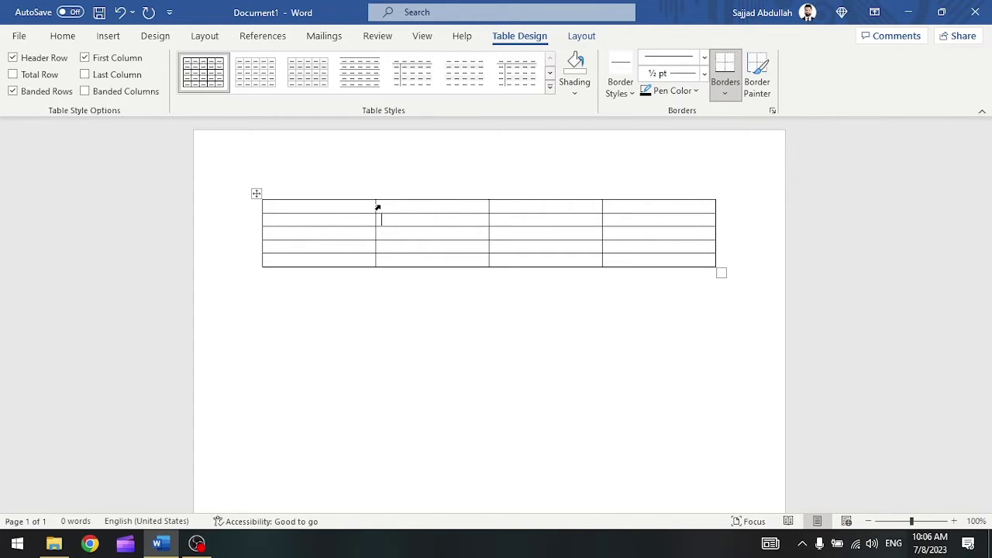
click(377, 207)
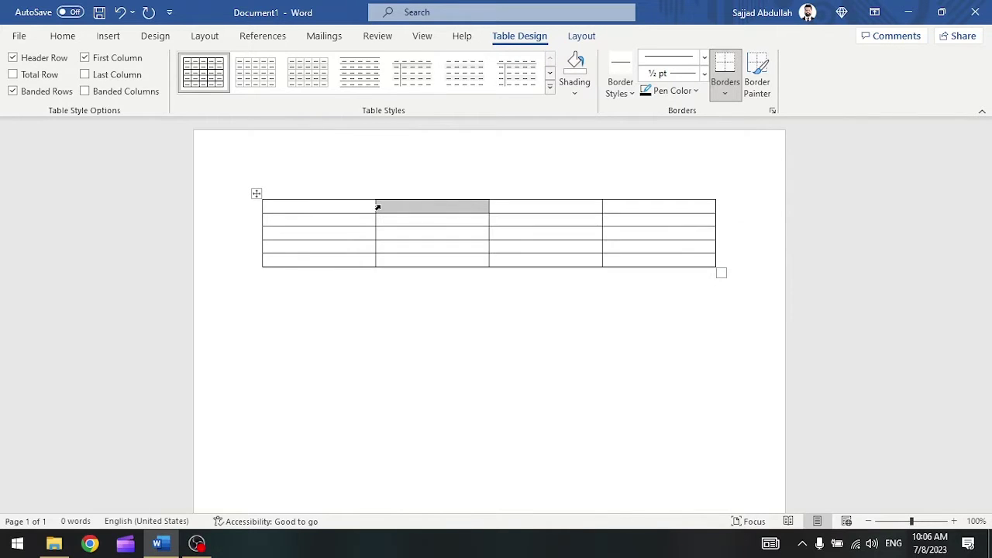
click(407, 210)
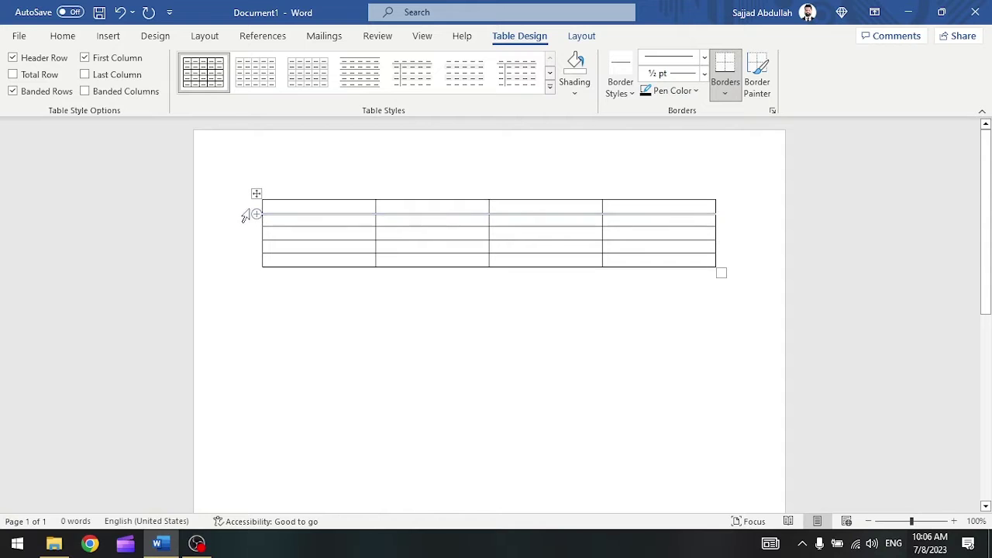
click(264, 210)
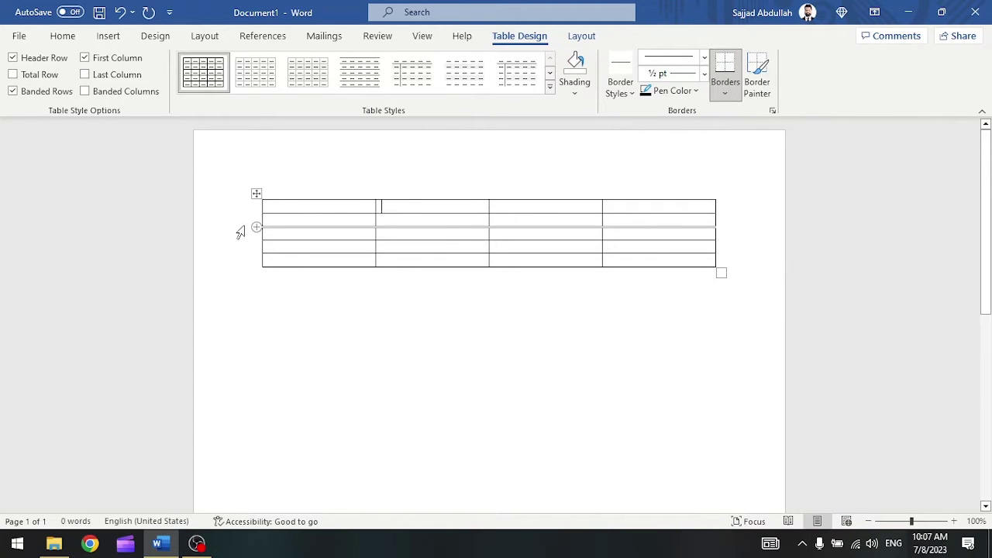
Select rows two to four, then each of the four columns, and clear the selection
click(241, 223)
click(240, 234)
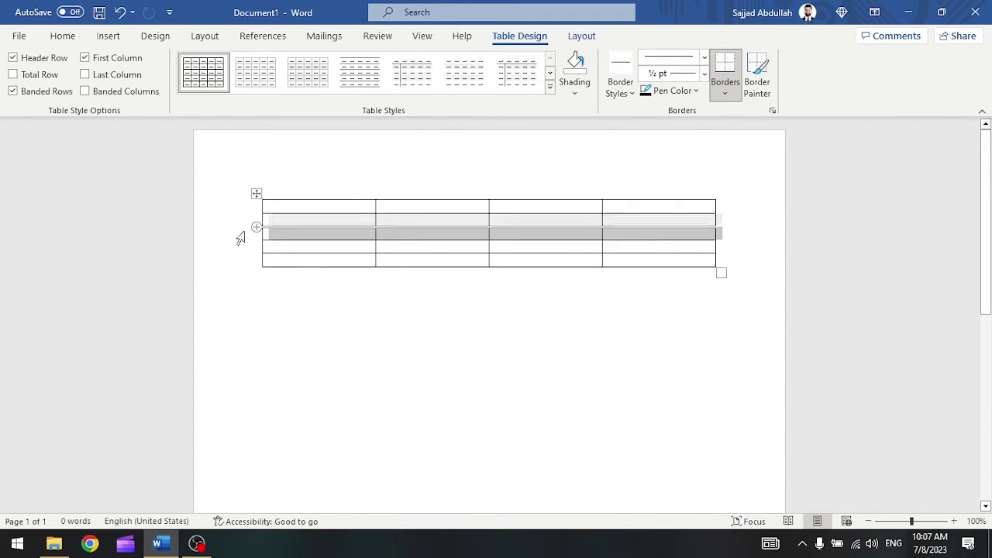
click(241, 247)
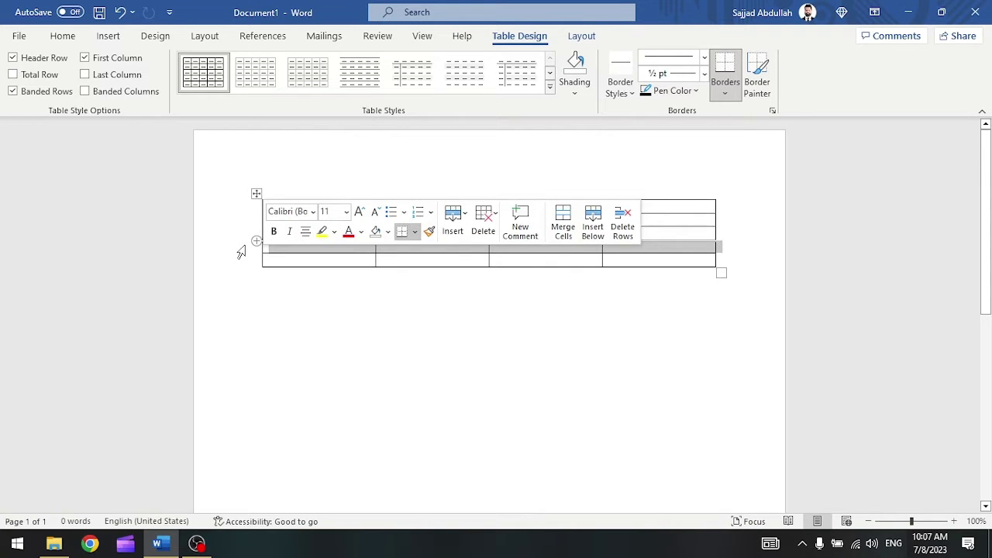
click(339, 266)
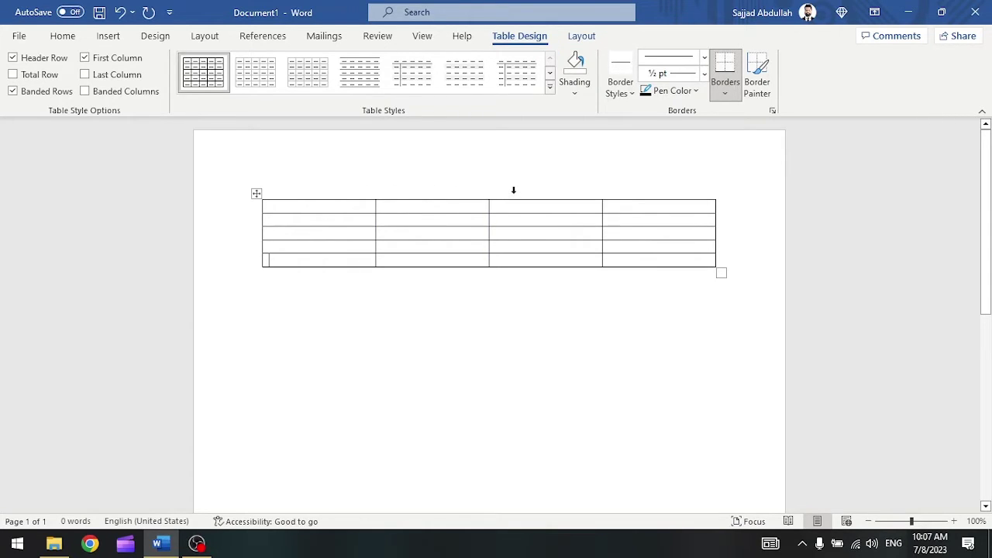
click(513, 190)
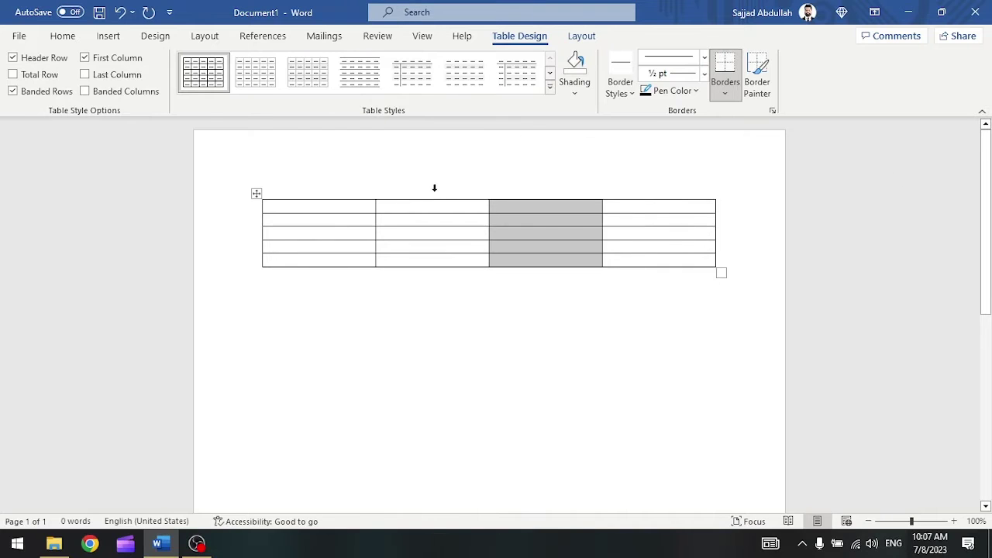
click(434, 189)
click(349, 190)
click(622, 191)
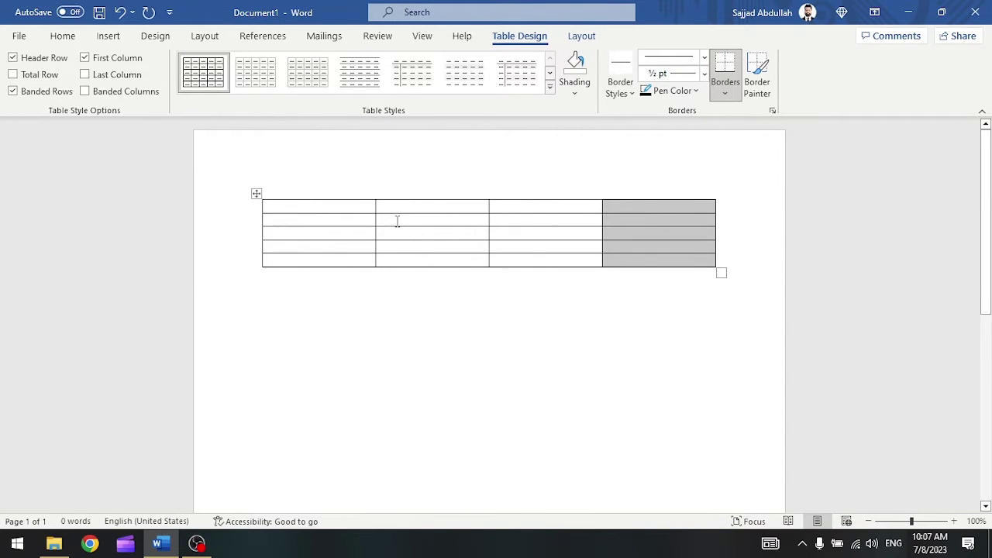
click(399, 219)
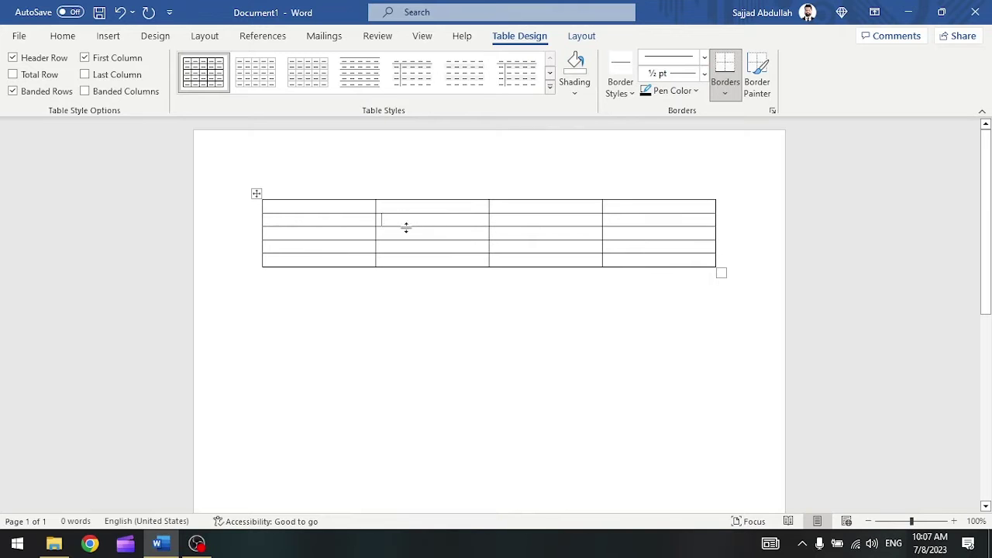
scroll(405, 226, up, 2)
scroll(419, 244, up, 1)
scroll(430, 279, up, 3)
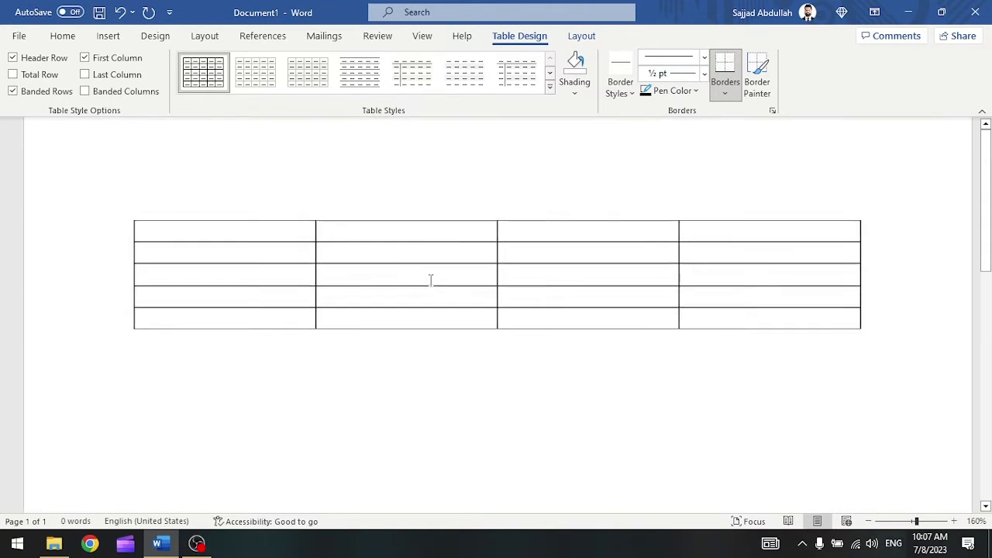
scroll(430, 278, up, 2)
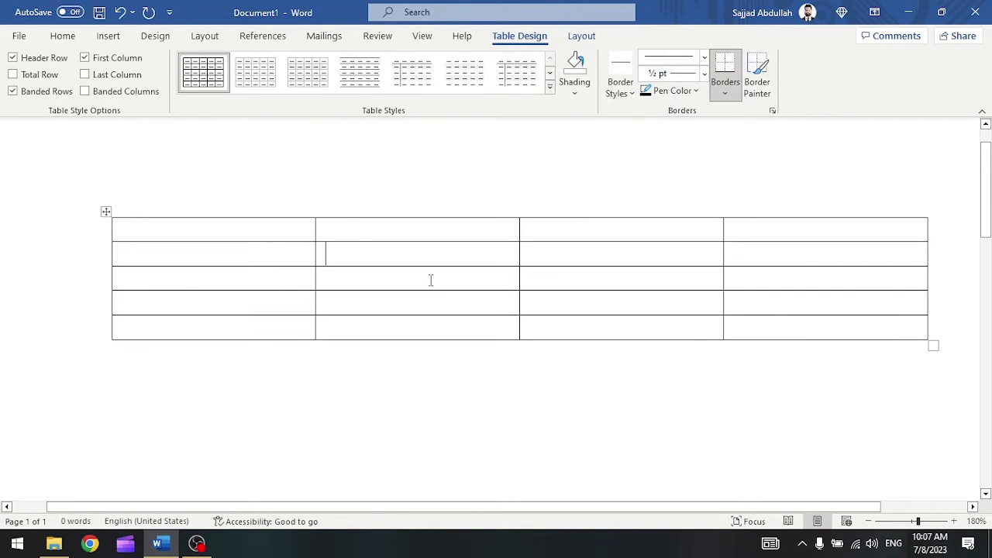
scroll(429, 279, down, 1)
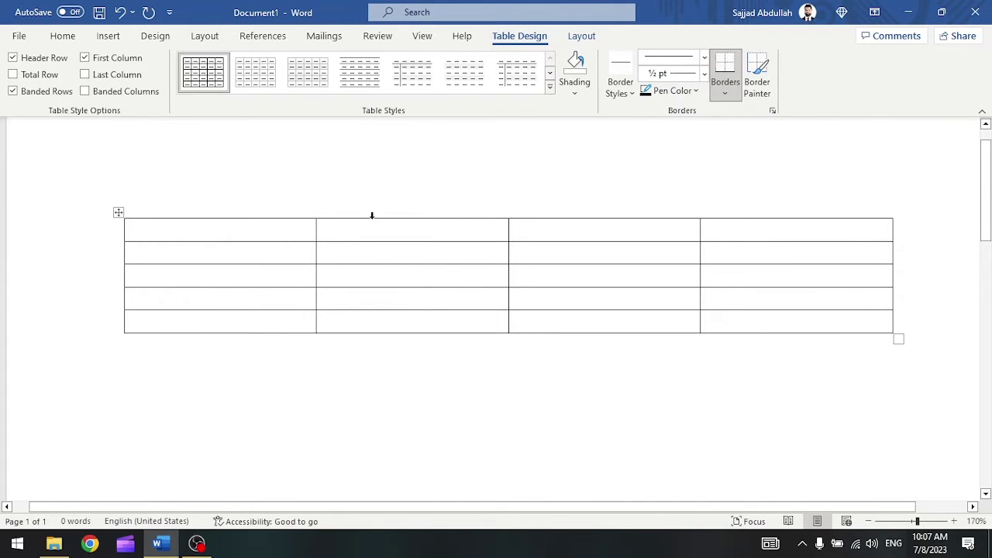
click(371, 216)
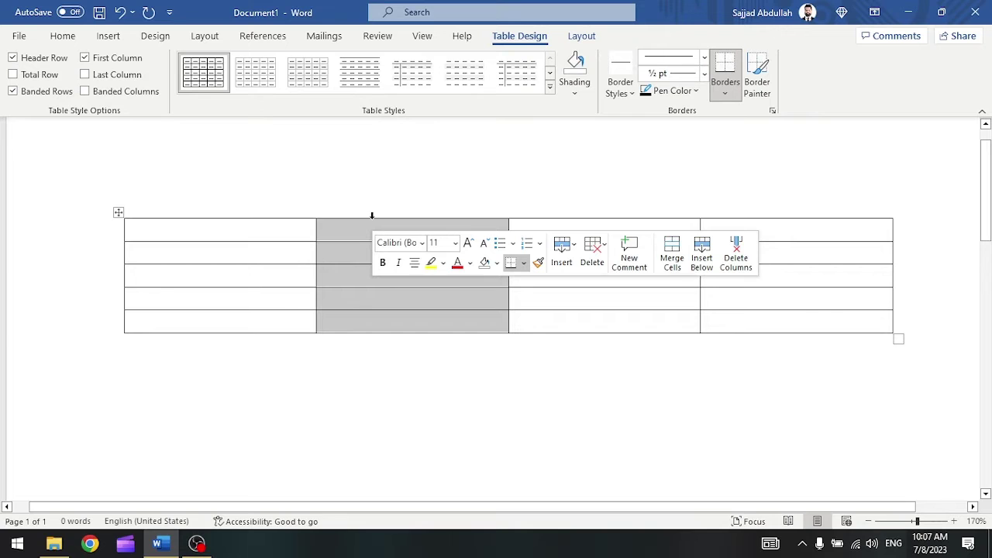
right_click(364, 234)
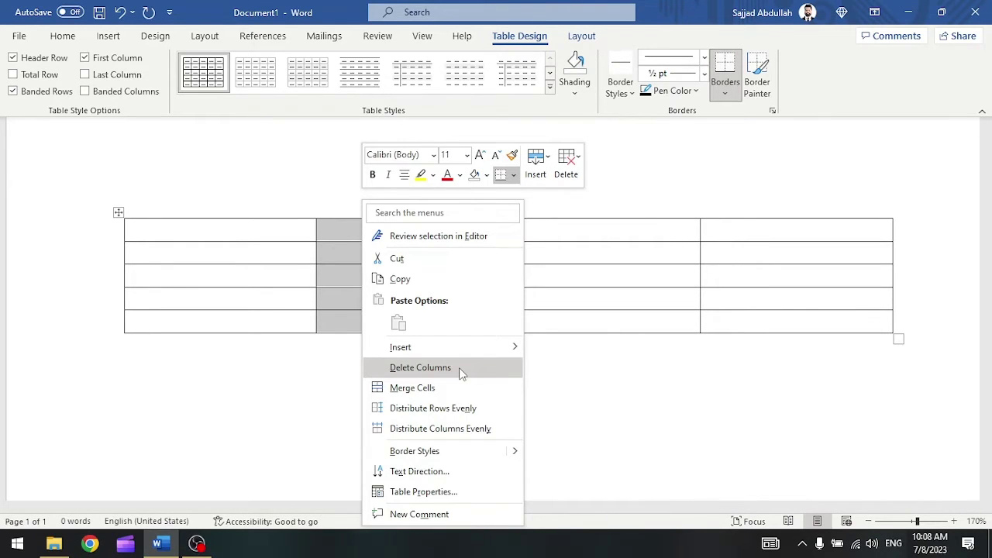
click(337, 260)
click(369, 254)
right_click(416, 262)
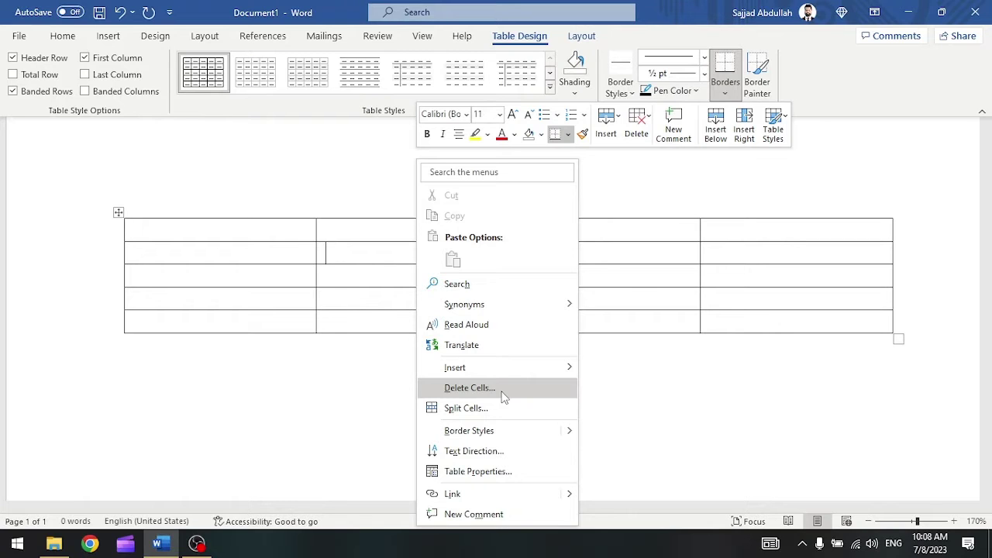
click(469, 387)
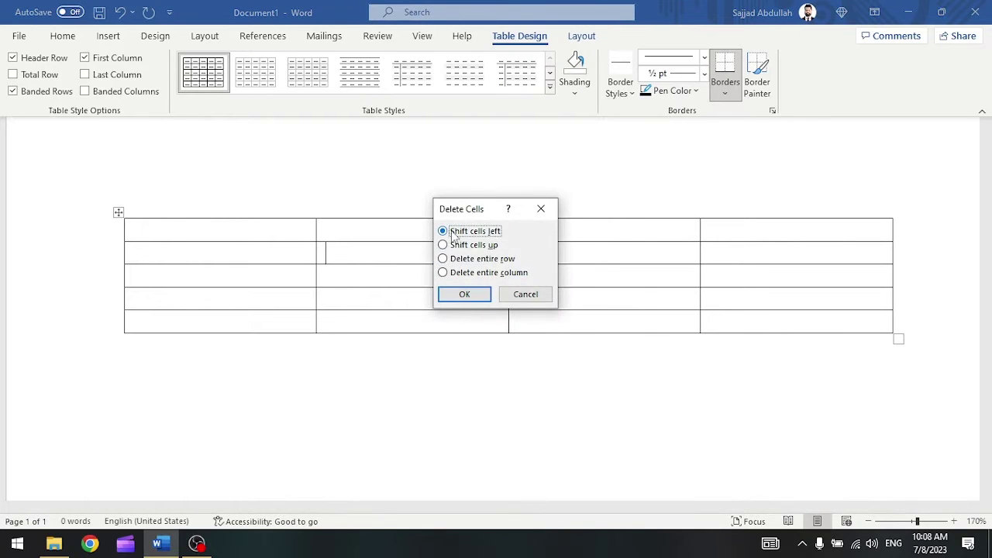
click(474, 260)
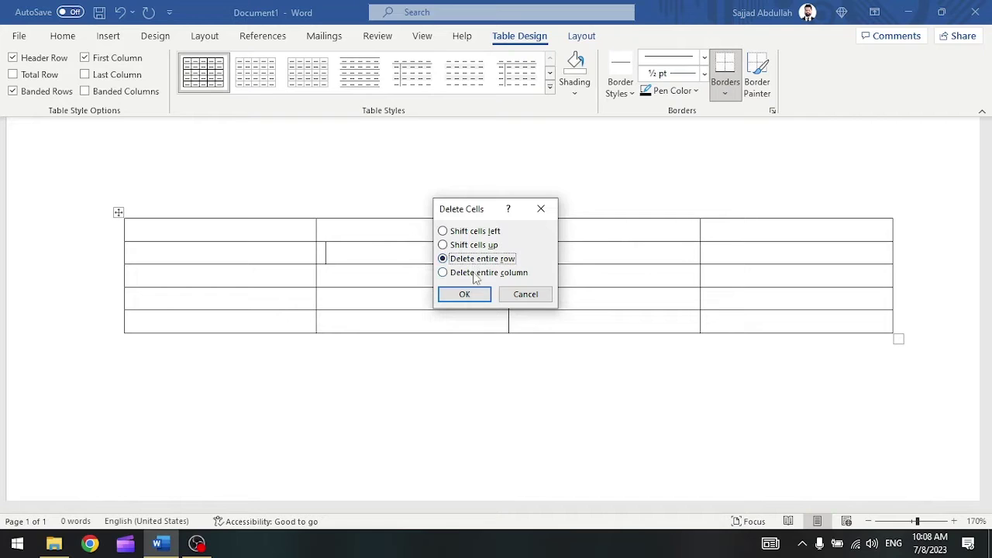
click(474, 273)
click(475, 260)
click(476, 273)
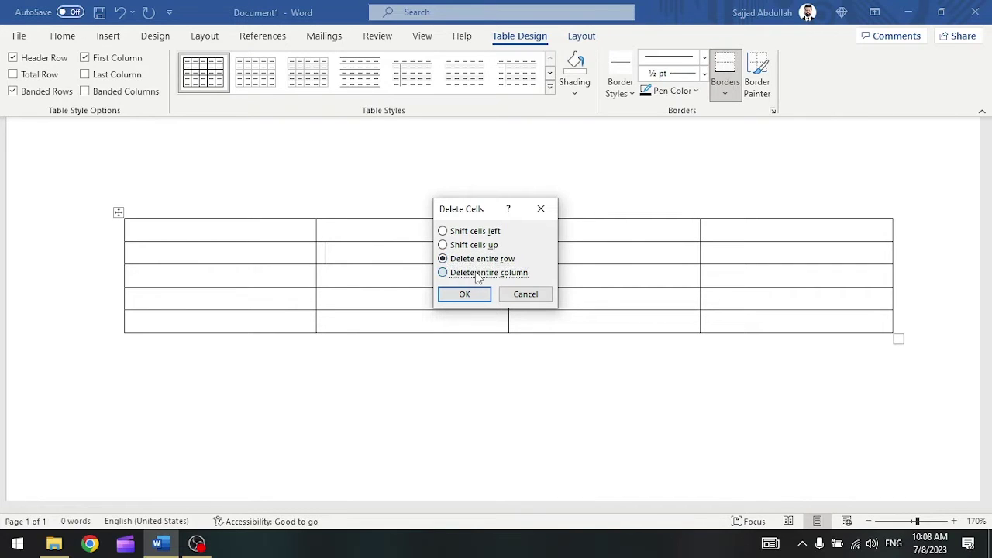
click(474, 260)
click(477, 274)
click(474, 234)
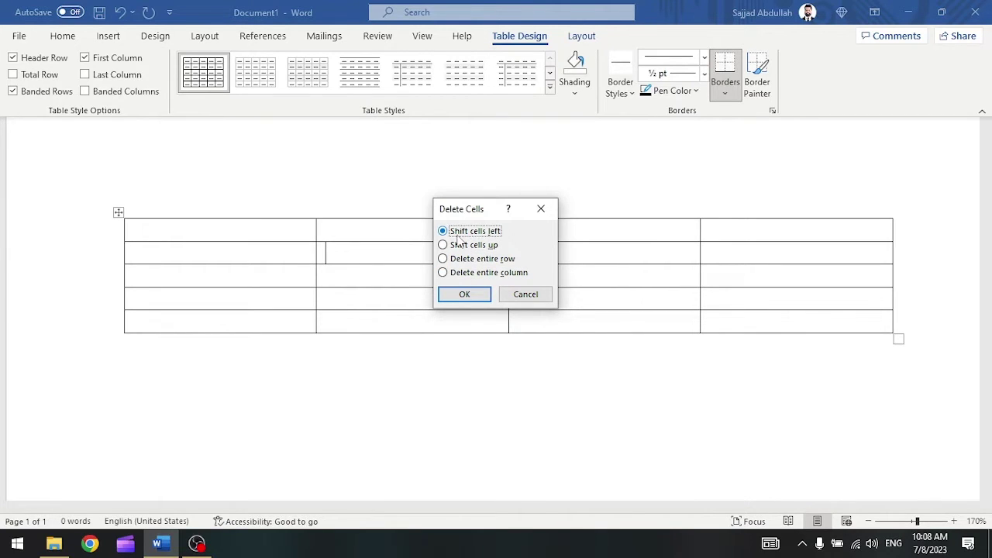
click(525, 294)
click(232, 250)
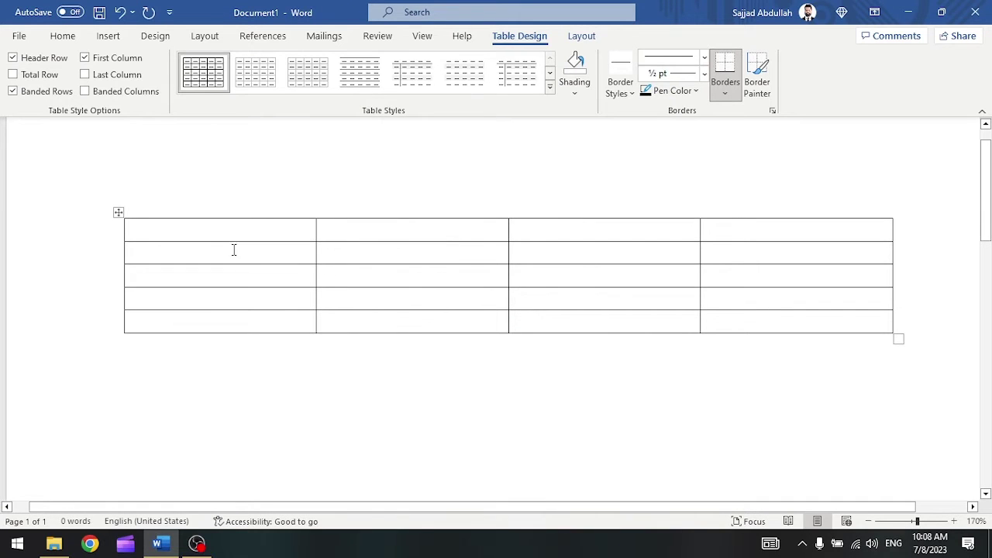
Type the header row: Country, Area, Population, Literacy Rate
click(233, 230)
text(Country)
key(Tab)
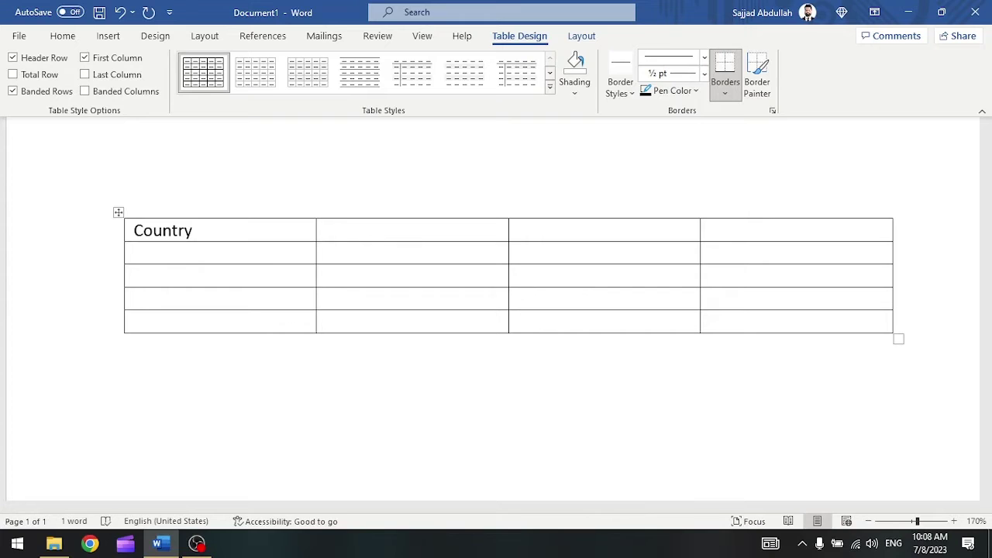
text(Area)
key(Tab)
text(Population)
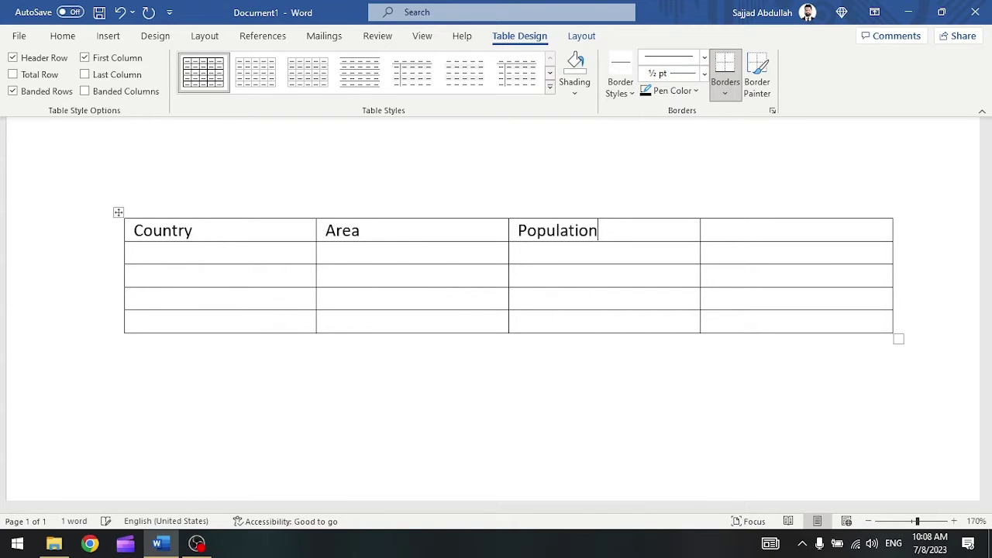
key(Tab)
text(Literac)
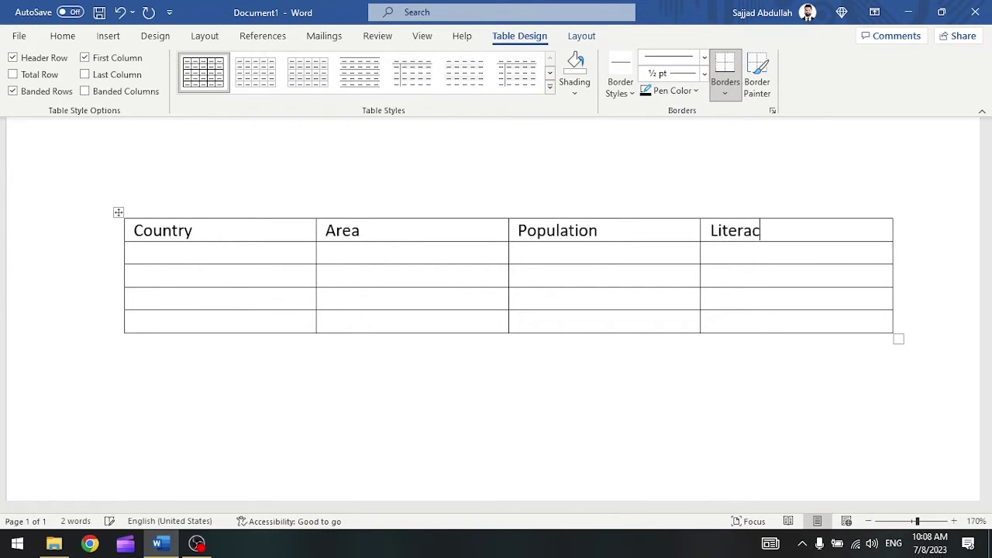
text(y Rate)
Fill India's row, correcting the area to 4M, with population 1200M and literacy 87%
key(Down)
key(Left)
key(Left)
key(Left)
text(India)
key(Tab)
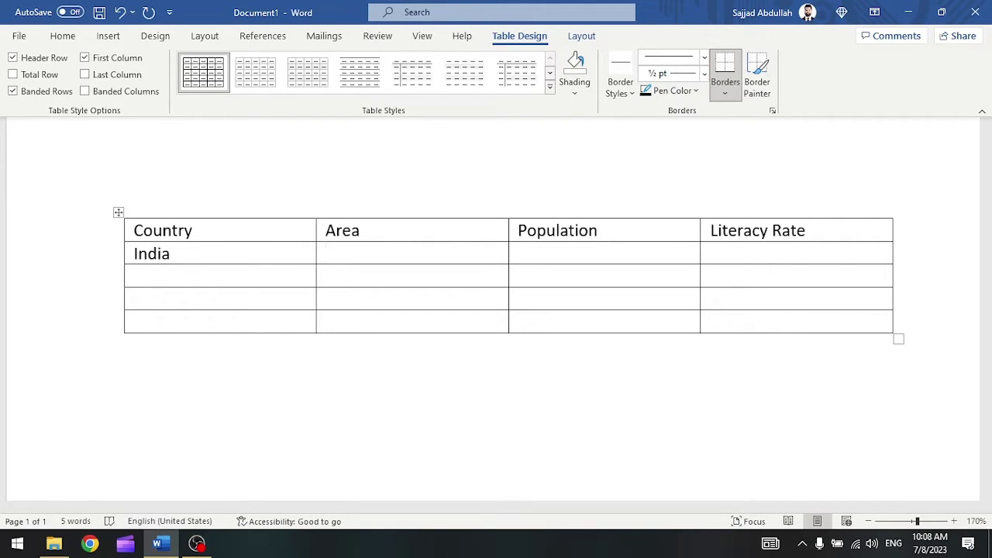
text(3M)
key(Tab)
key(Left)
key(Left)
key(Left)
key(Delete)
text(4)
text(1)
text(200M)
key(Tab)
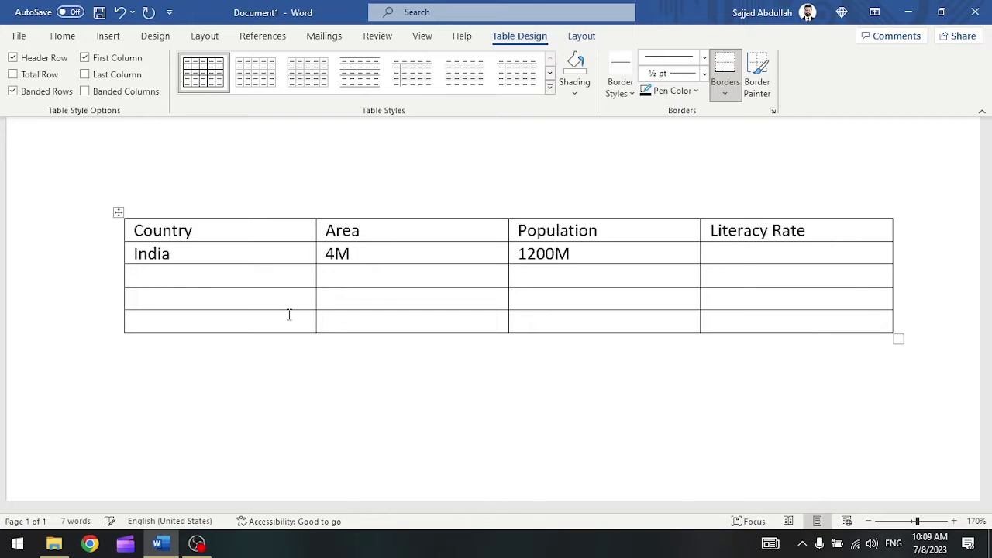
text(87)
text(%)
Fill Pakistan's row: area 0.7M, population 220M, literacy rate 81%
key(Tab)
text(P)
text(akistan)
key(Tab)
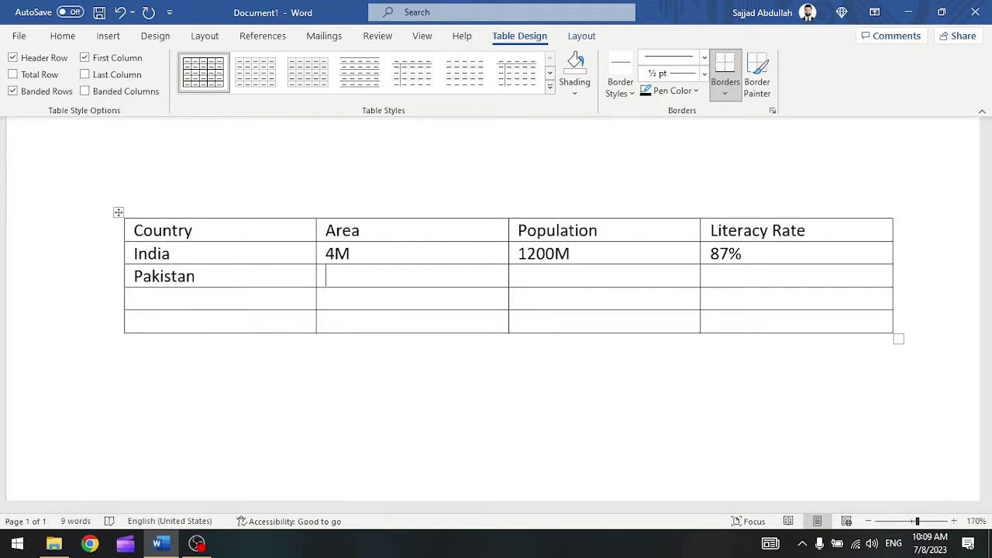
text(0.7)
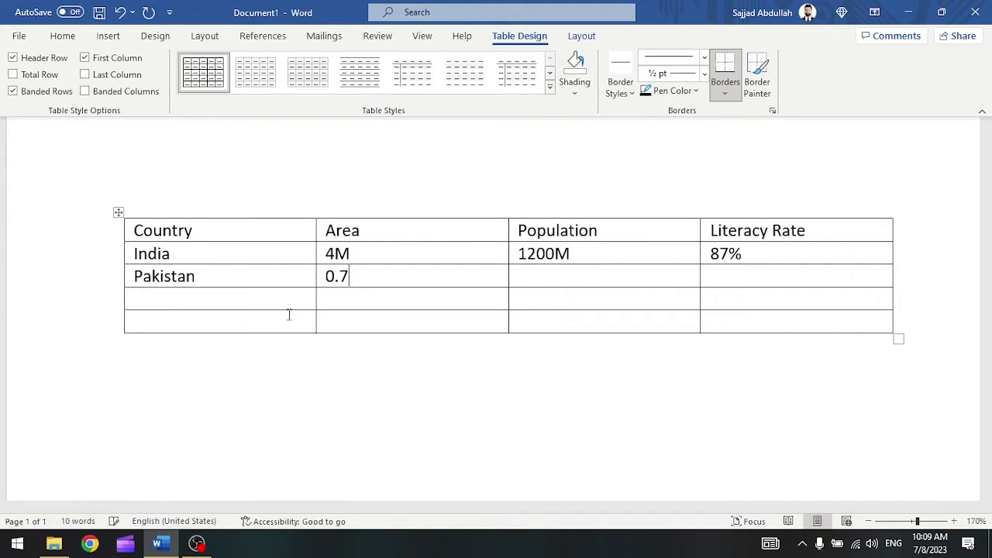
text(M)
key(Tab)
text(220M)
key(Tab)
text(81%)
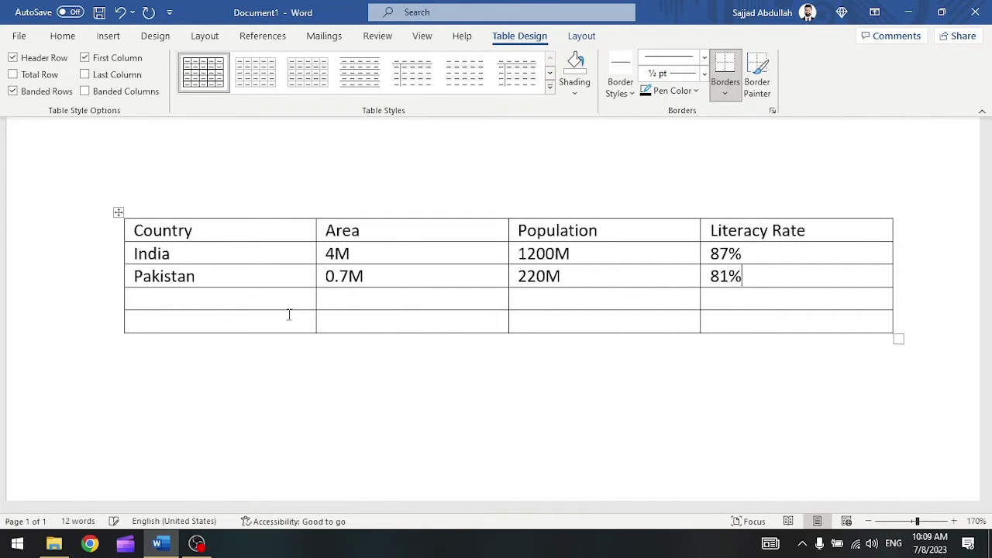
Fill Sri Lanka (0.35M, 120M, 98%) and Bangladesh (0.45M, 110M, 99%) rows
key(Tab)
text(Sri)
text( Lanka)
key(Tab)
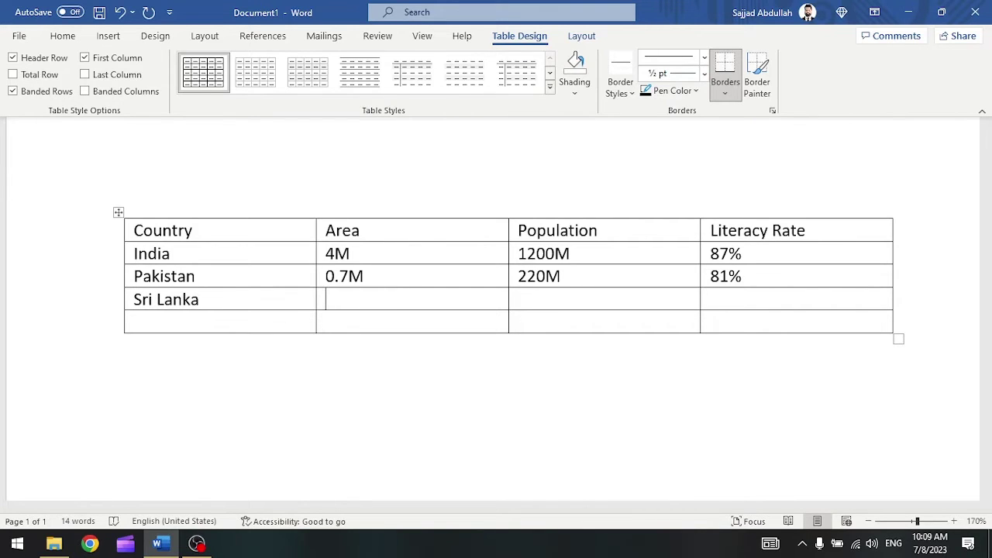
text(0.3)
text(5M)
key(Tab)
text(120)
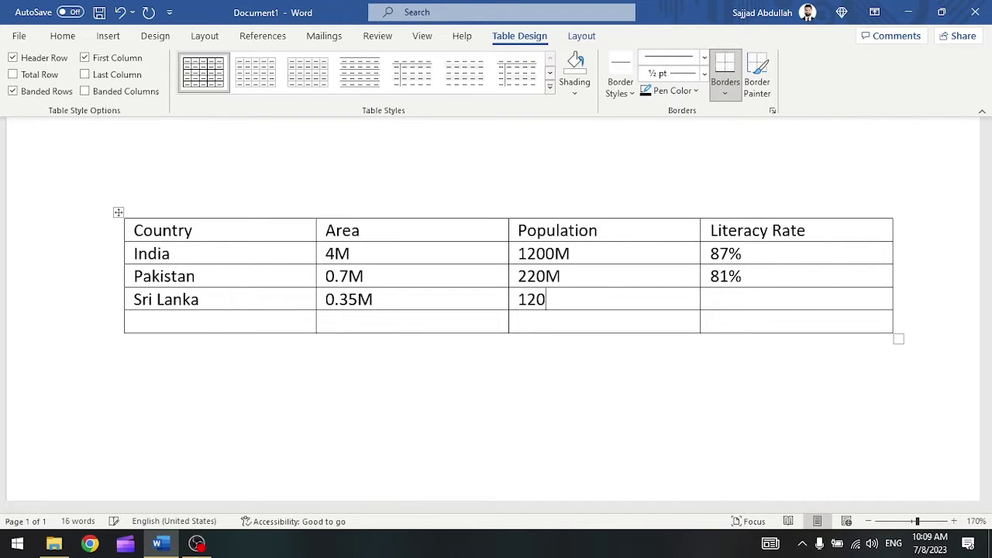
text(M)
key(Tab)
text(98)
text(%)
key(shift+Tab)
key(shift+Tab)
text(Ba)
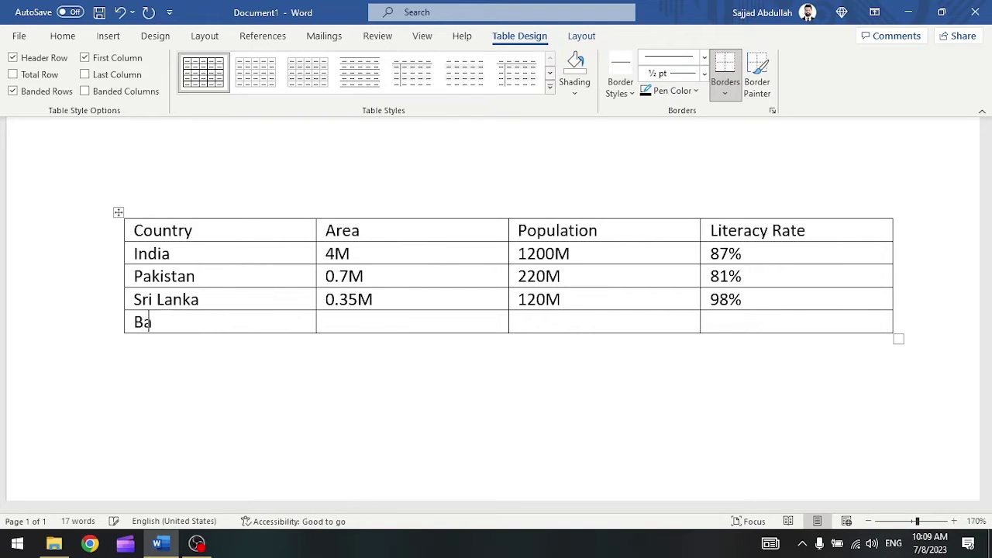
text(ngladesh)
key(Tab)
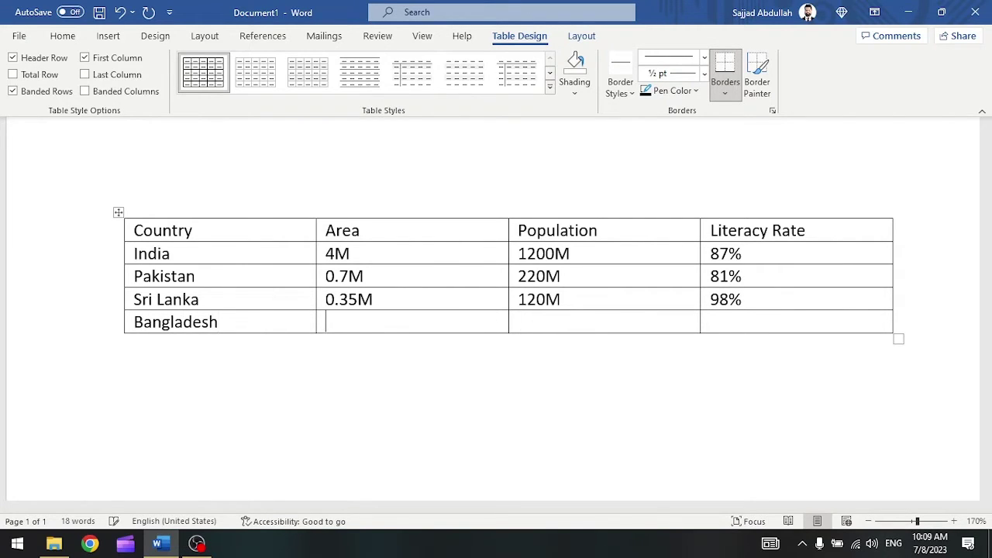
text(0.4)
text(5M )
text(110M )
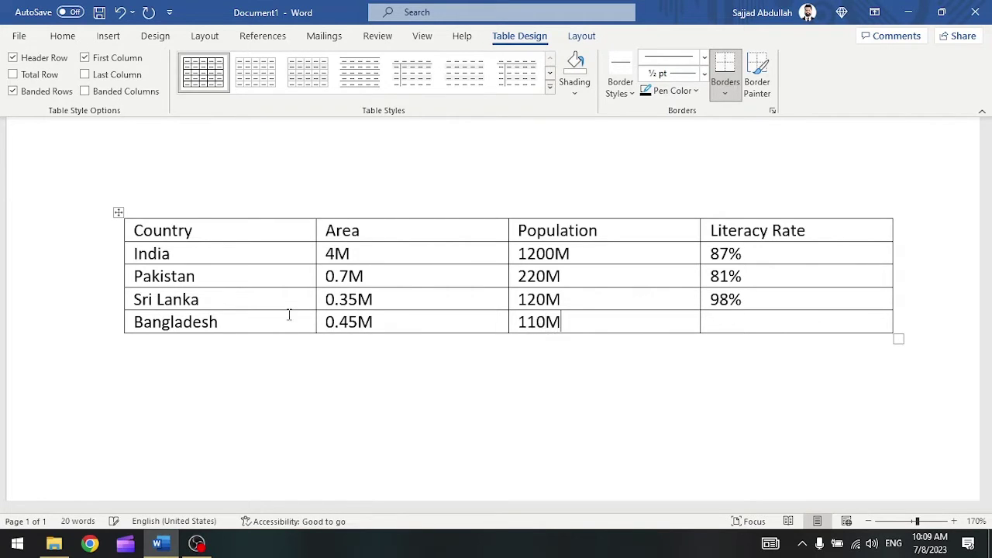
text(99%)
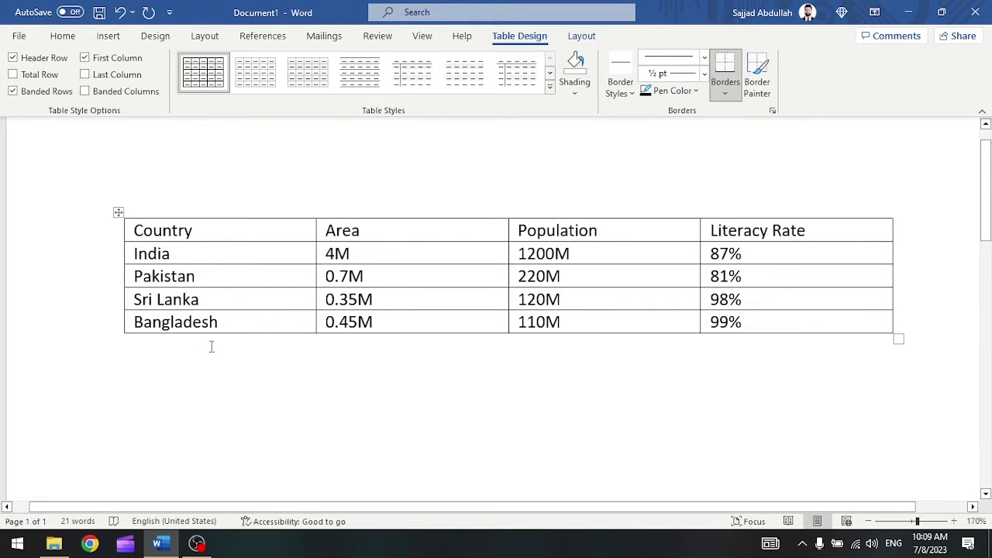
Step forward and back through the table cells from the Pakistan cell
click(236, 278)
key(Tab)
key(Tab)
key(Tab)
key(Tab)
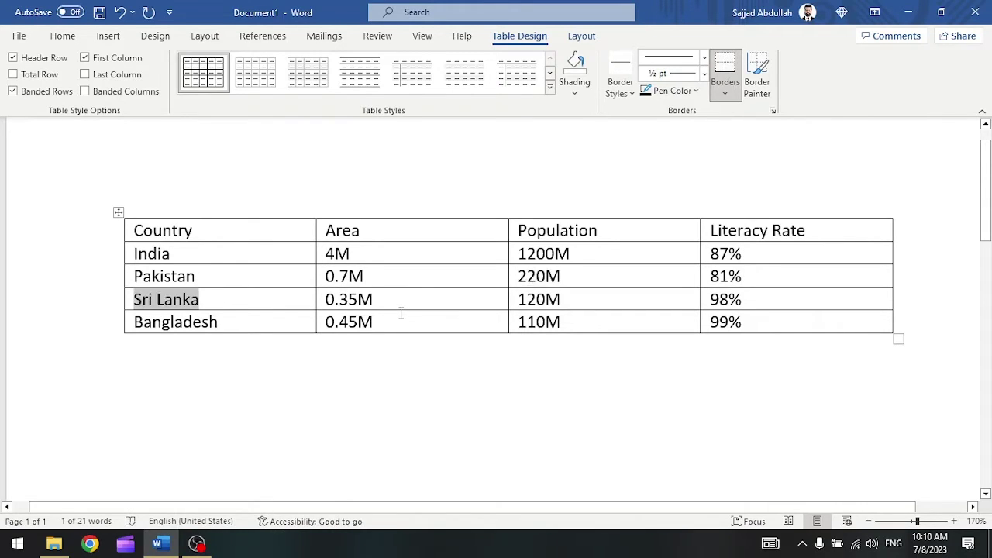
key(Tab)
key(Tab)
key(Tab)
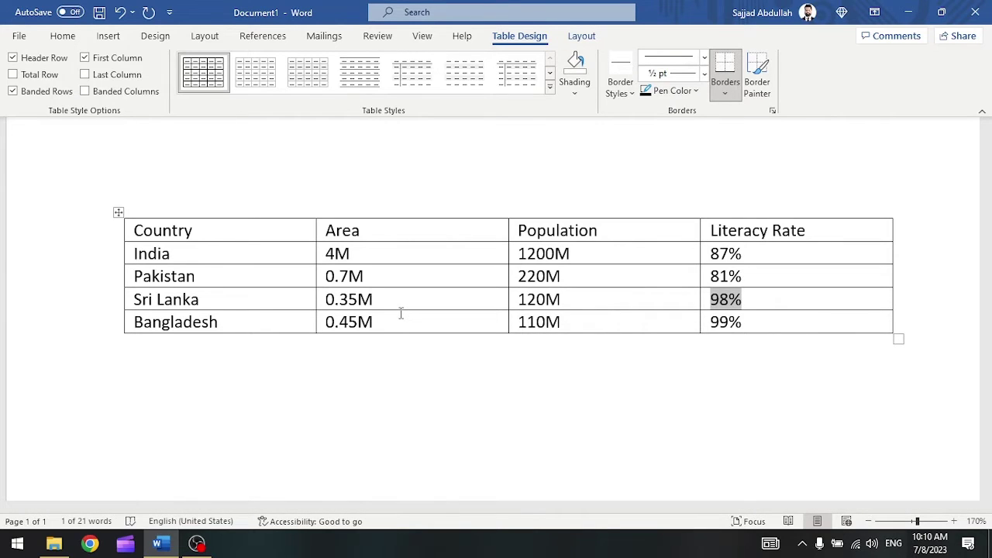
key(shift+Tab)
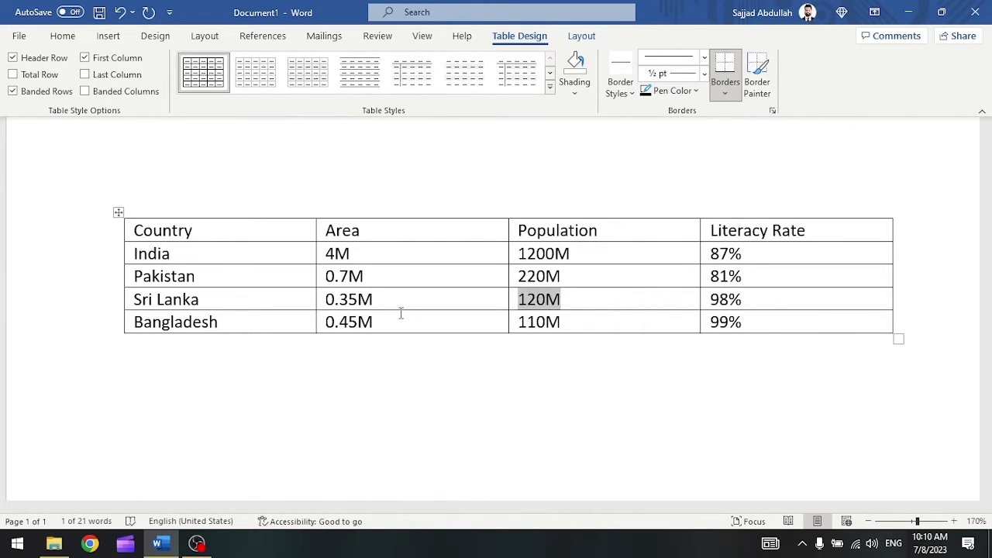
key(shift+Tab)
key(shift+Tab)
key(shift+Tab)
key(shift+Tab)
key(shift+Tab)
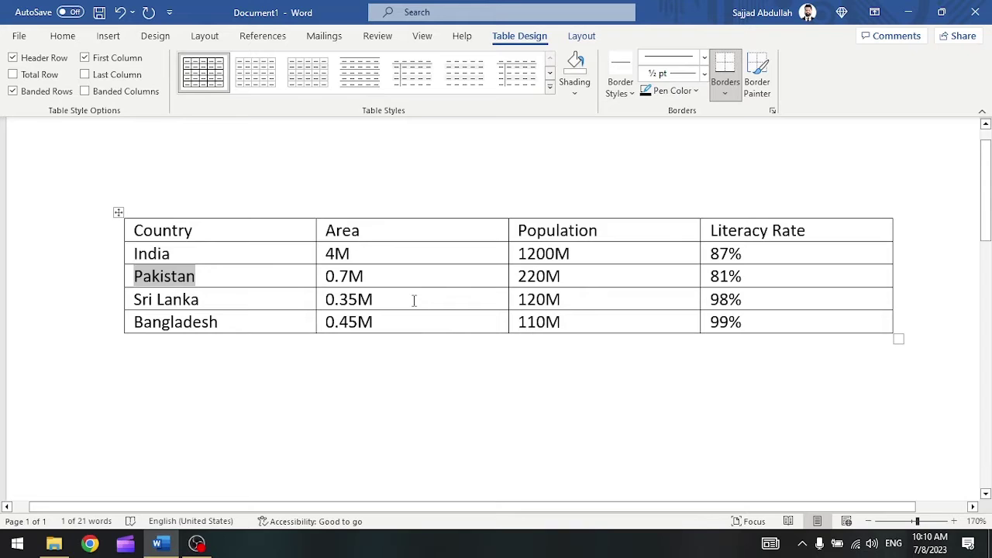
click(370, 251)
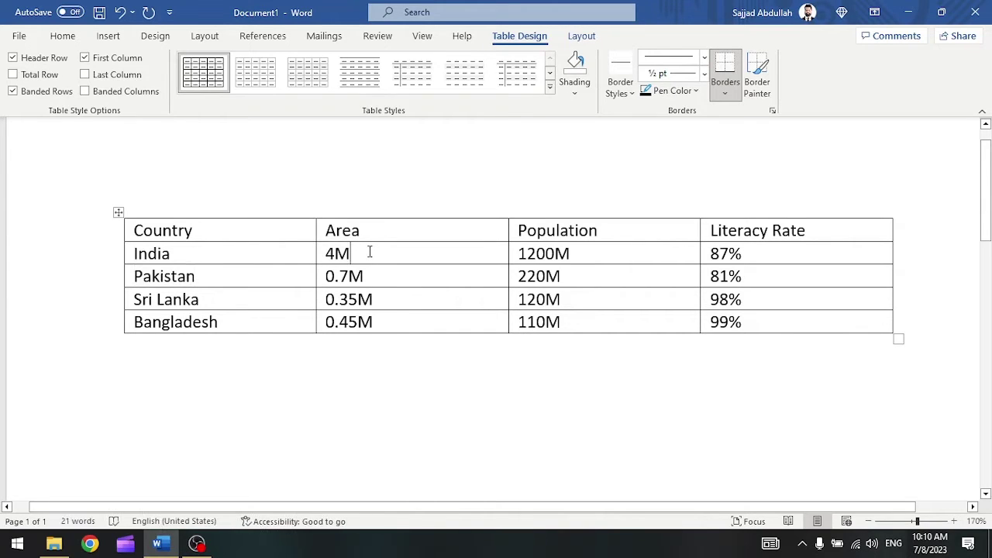
Dismiss the India cell's shortcut menu and alternate selecting the Country and Area columns
right_click(266, 251)
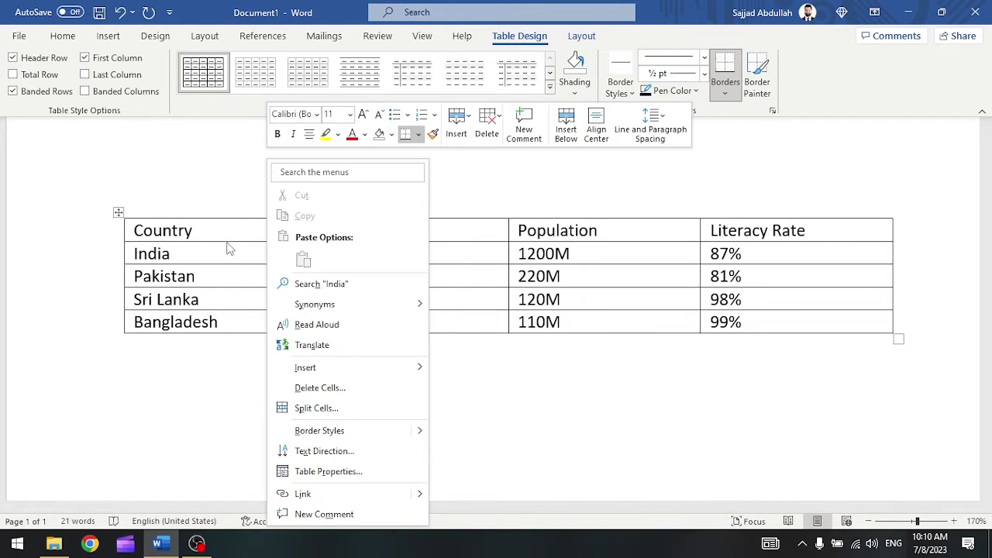
click(232, 249)
click(357, 213)
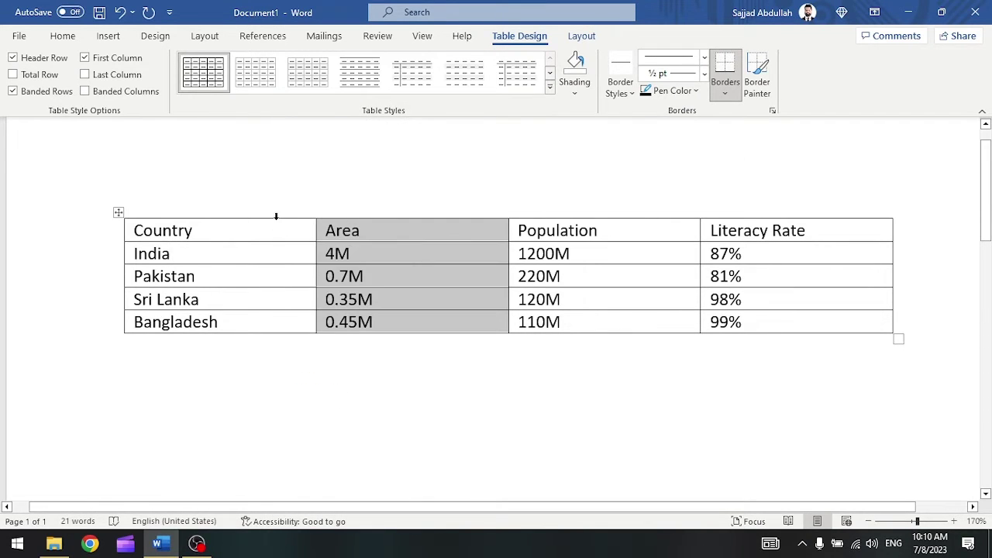
click(276, 216)
click(365, 216)
click(289, 217)
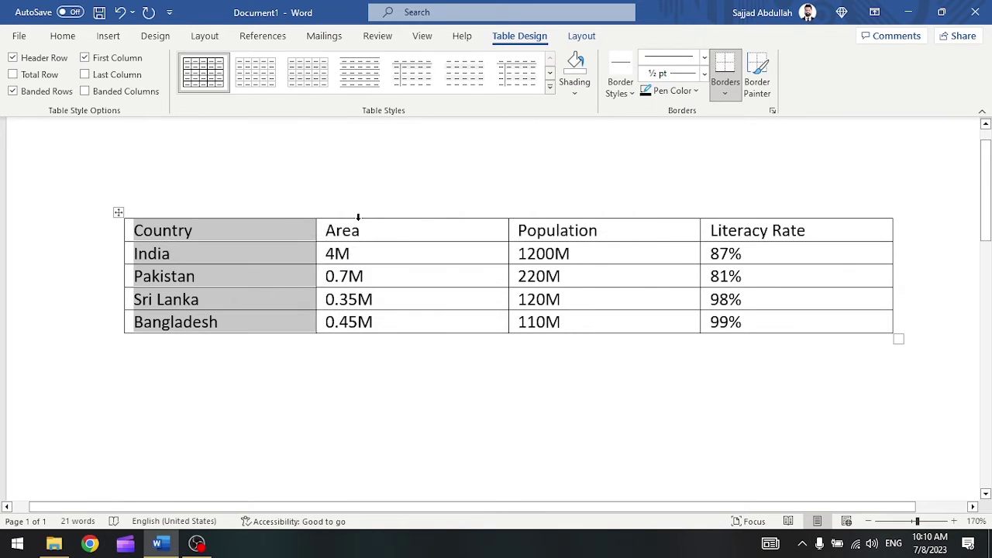
click(357, 217)
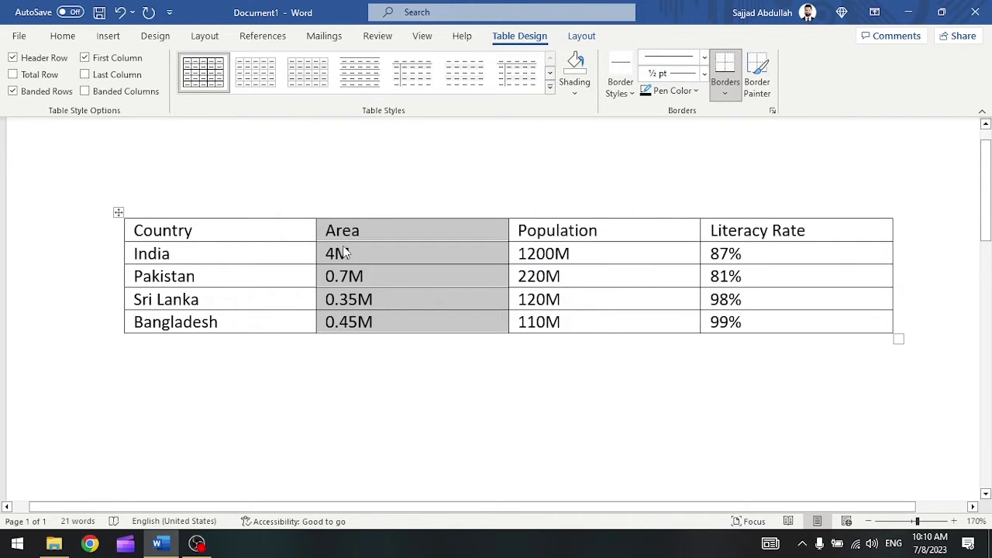
Insert a blank column to the left of the Area column from the 4M cell
click(347, 254)
right_click(351, 260)
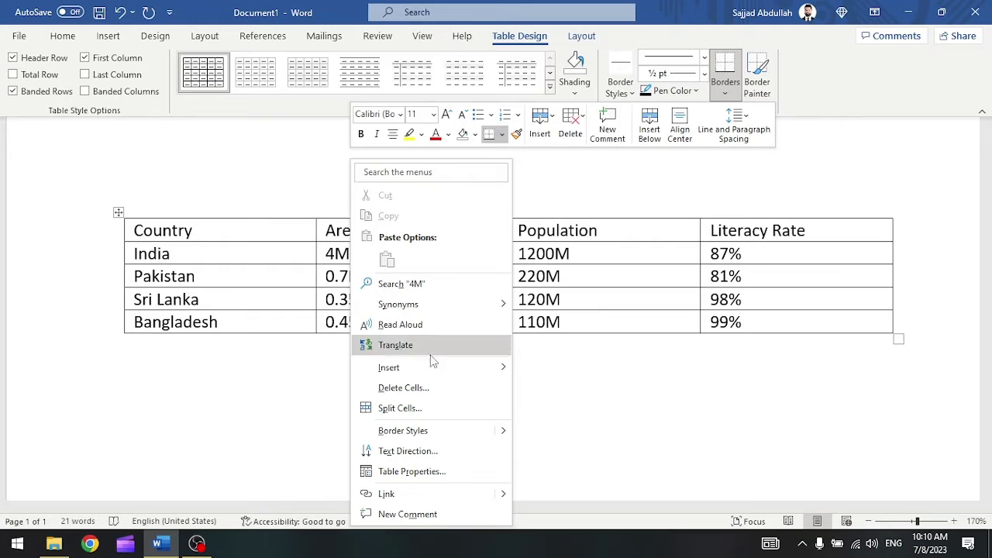
mouse_move(436, 371)
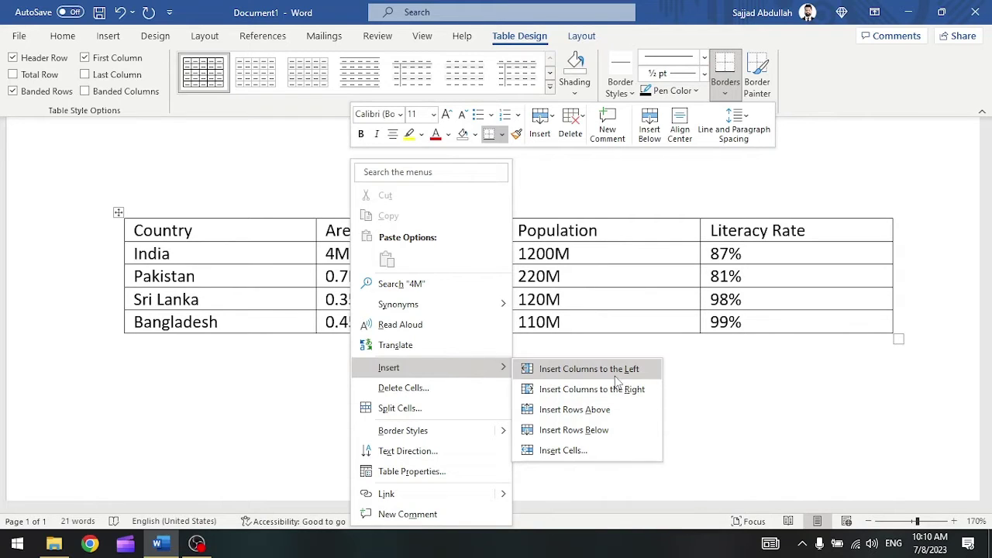
click(620, 370)
key(Left)
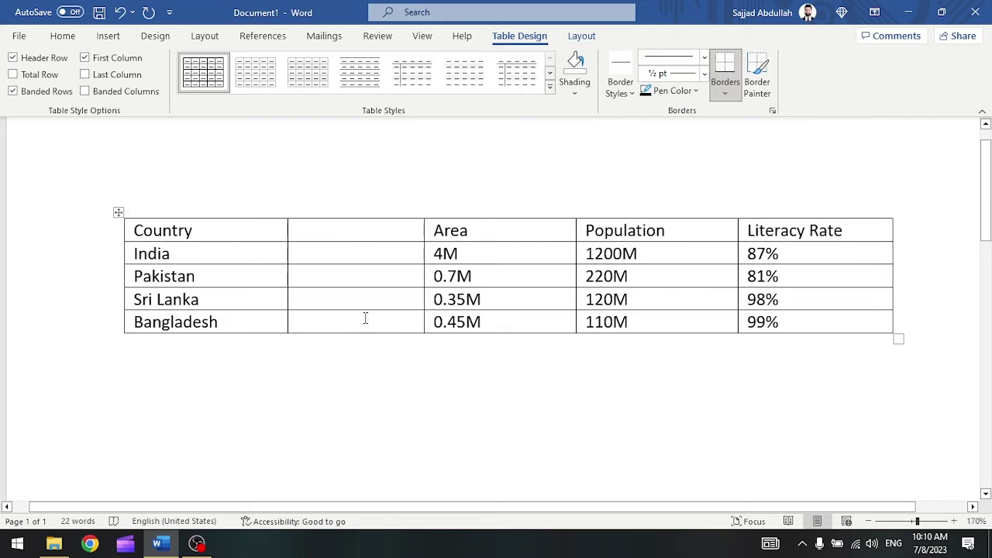
Enter Capital as the new heading, then Delhi, Islamabad, Colombo and Dhaka below it
text(Capital )
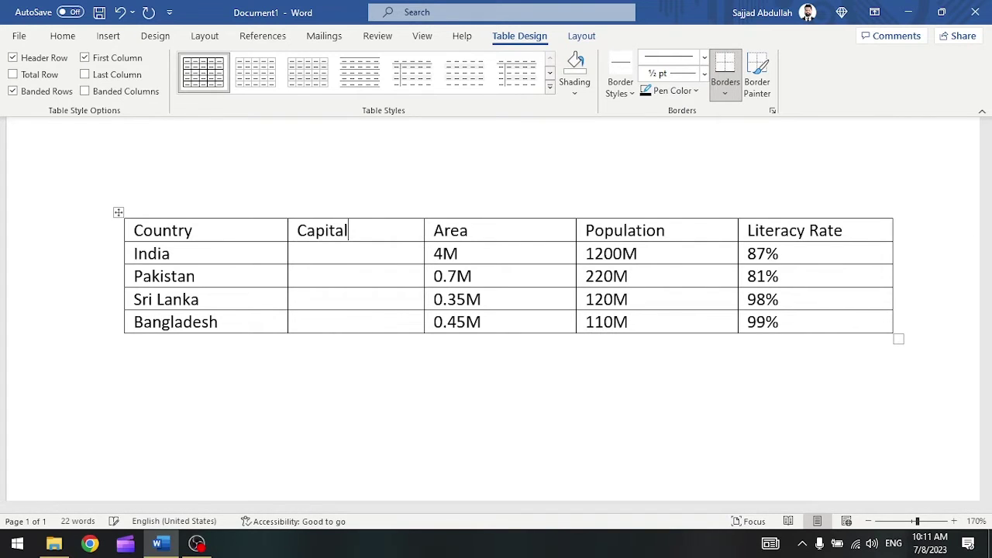
text(Delhi )
text(Islamabad )
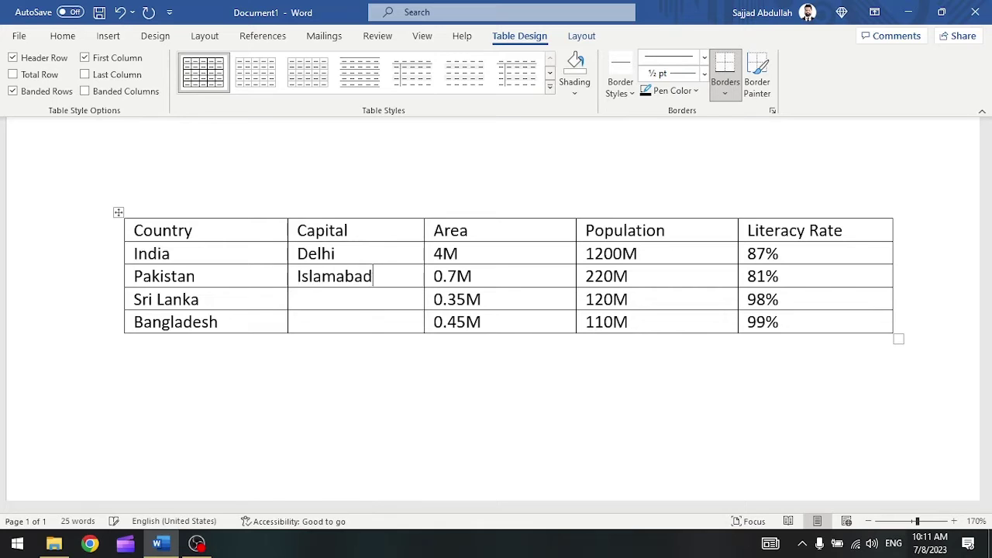
text(Colombo )
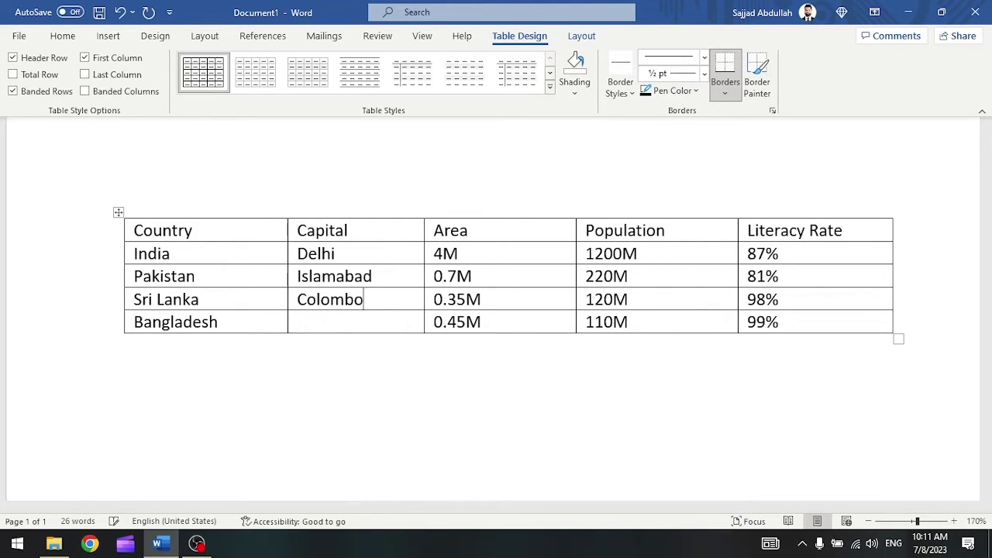
text(Dhaka)
click(397, 230)
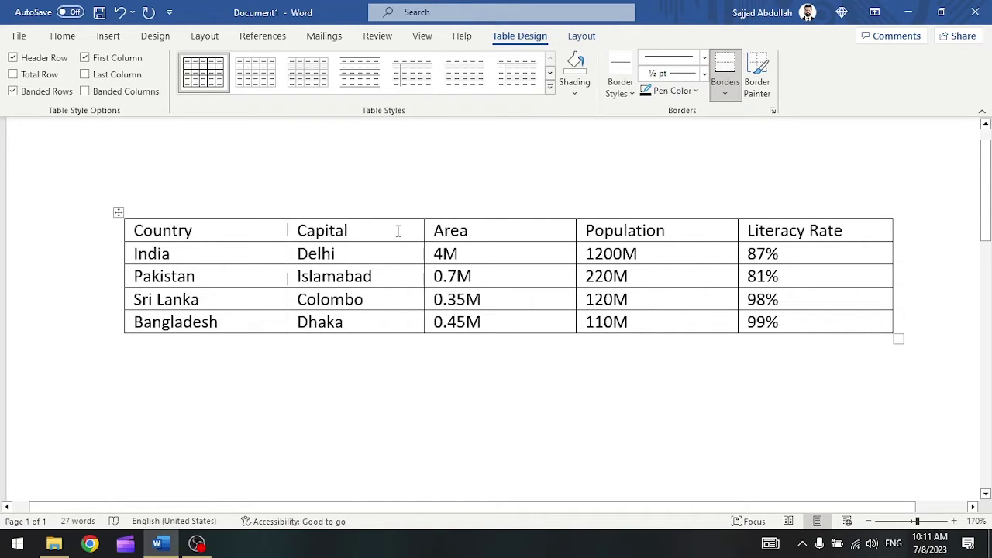
Browse the table styles gallery and close it without applying a style
right_click(397, 230)
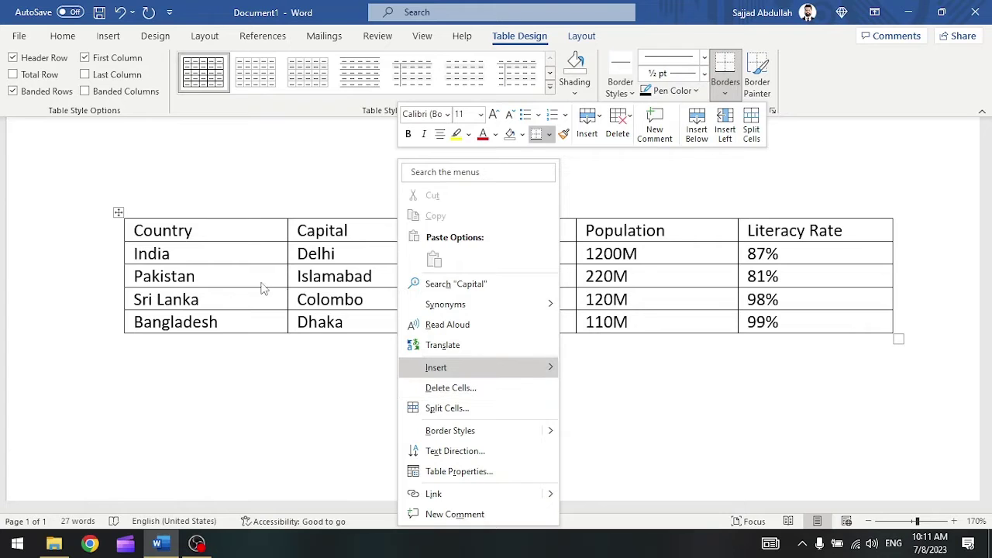
click(237, 231)
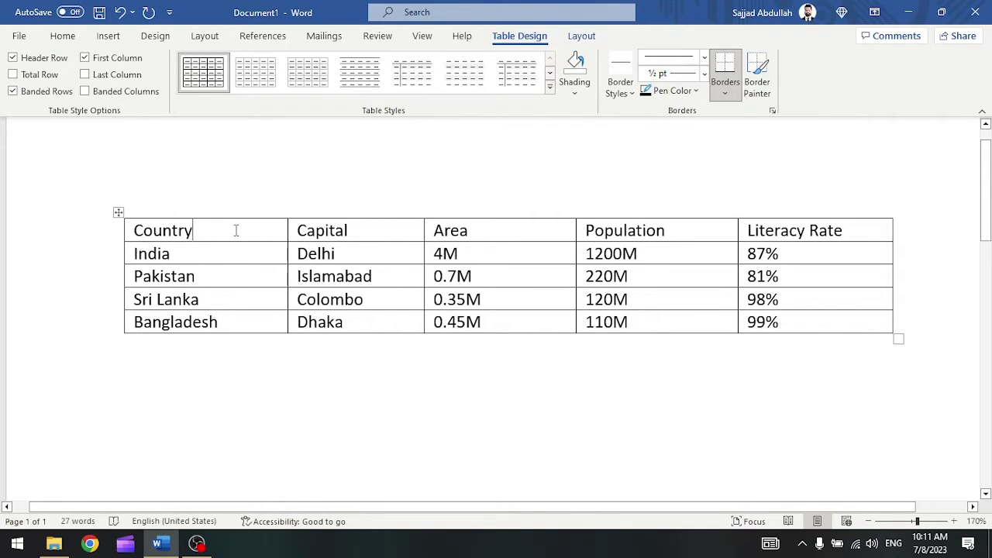
click(550, 90)
scroll(547, 120, down, 1)
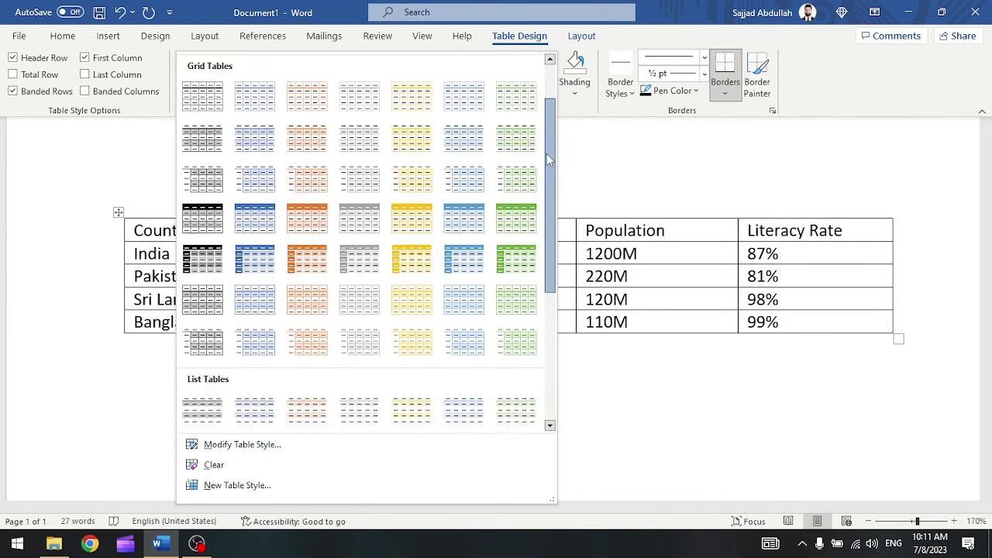
scroll(547, 150, up, 1)
click(564, 132)
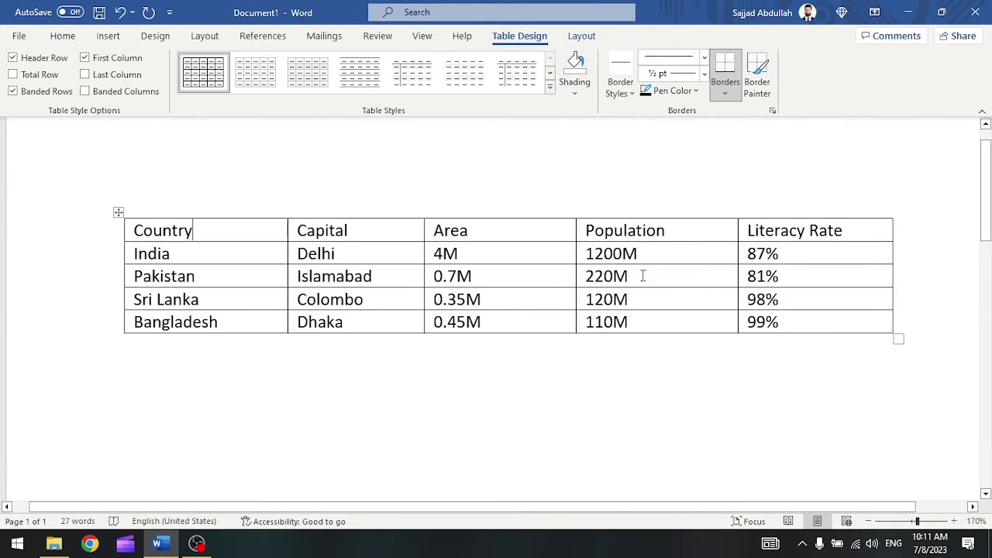
Select the Delhi cell, India row, Population column and whole table, then show Layout options
click(367, 250)
click(291, 254)
click(117, 262)
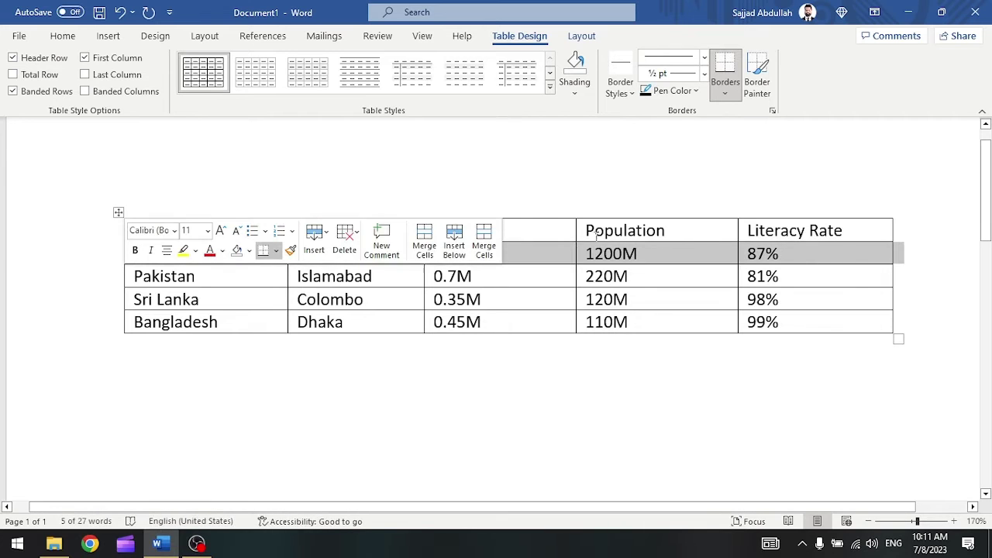
click(564, 211)
click(601, 210)
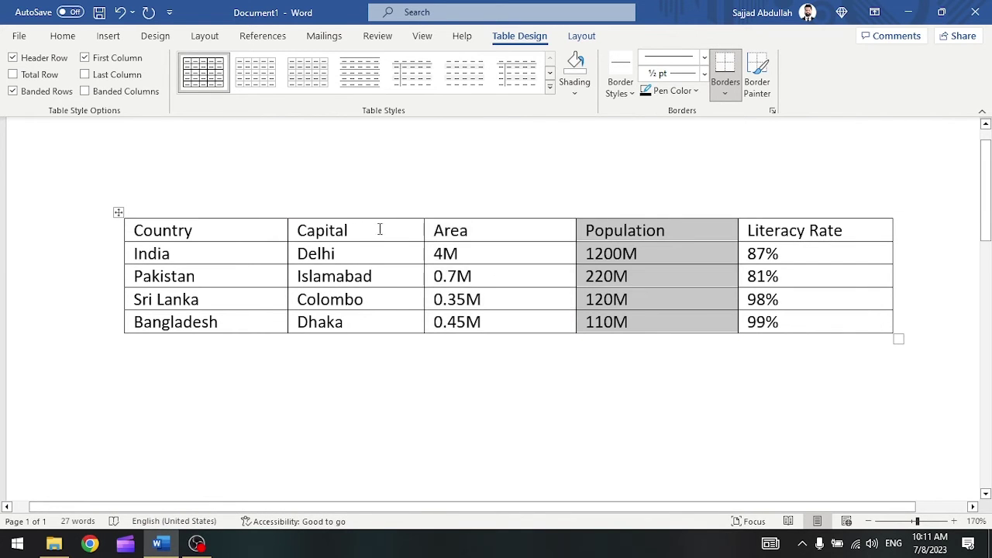
click(172, 230)
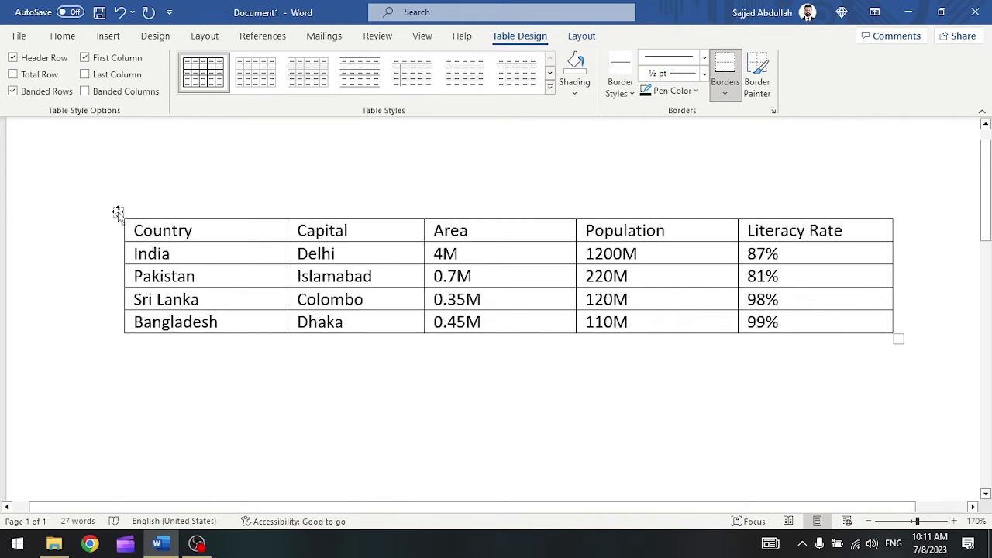
click(118, 212)
click(319, 244)
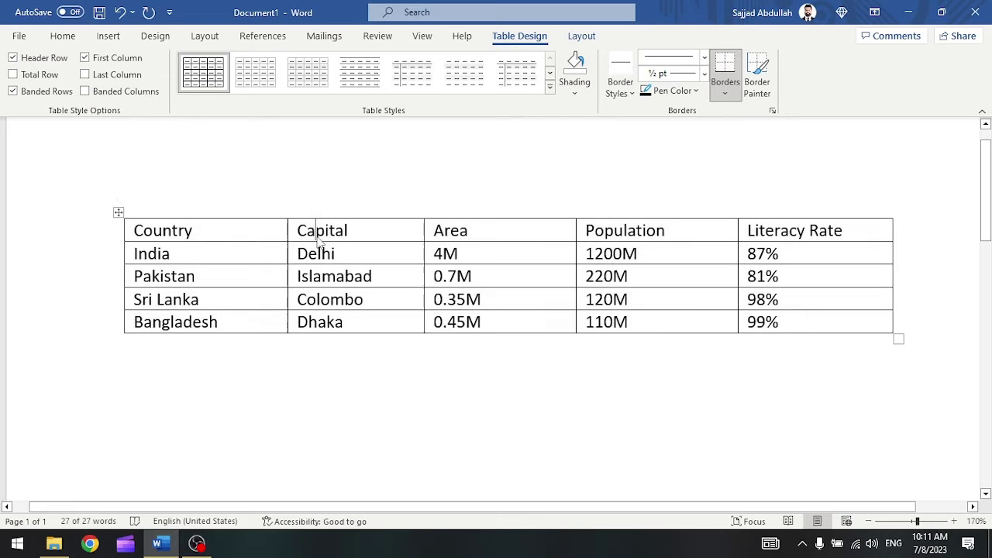
right_click(334, 254)
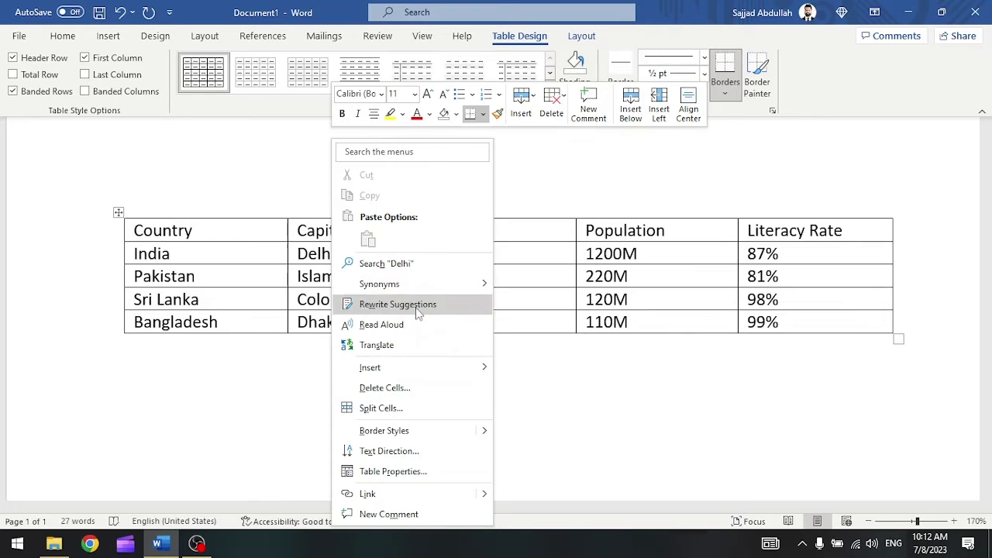
key(Escape)
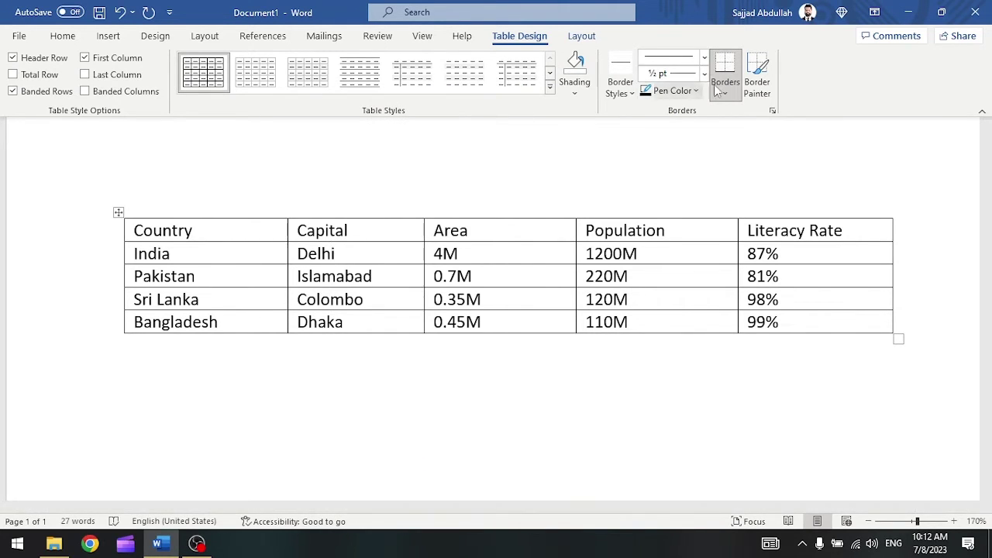
click(582, 36)
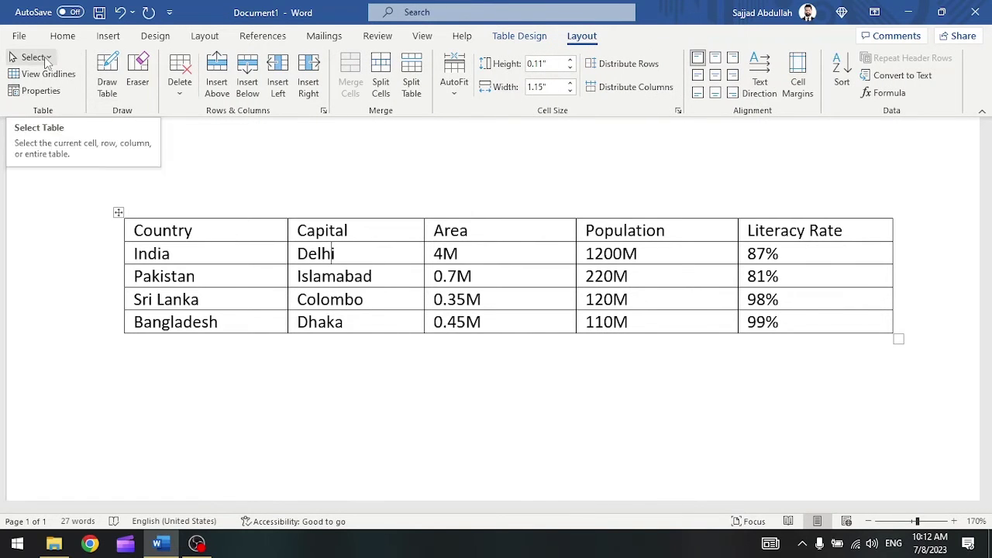
Add an empty paragraph below the table, then return the caret to the table cells
click(479, 260)
click(426, 424)
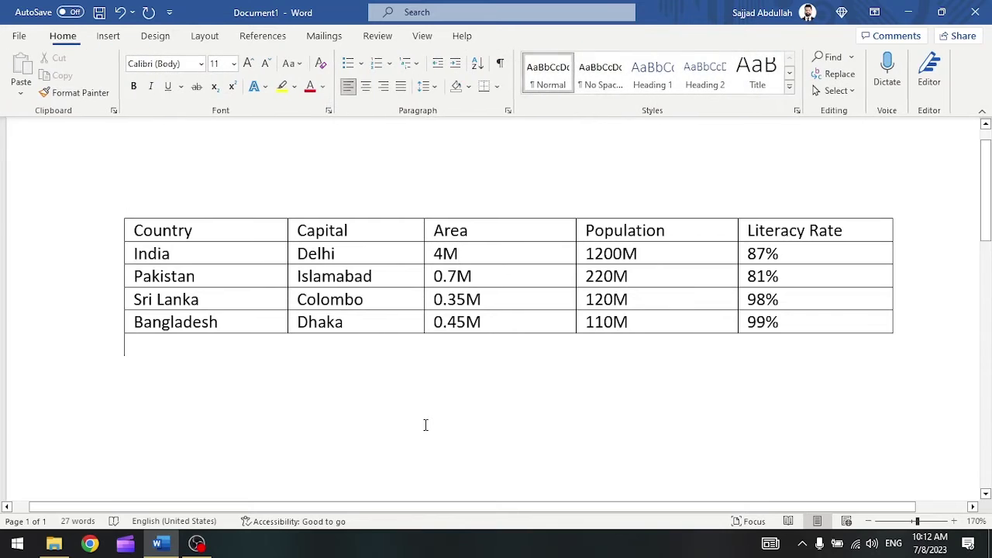
key(Return)
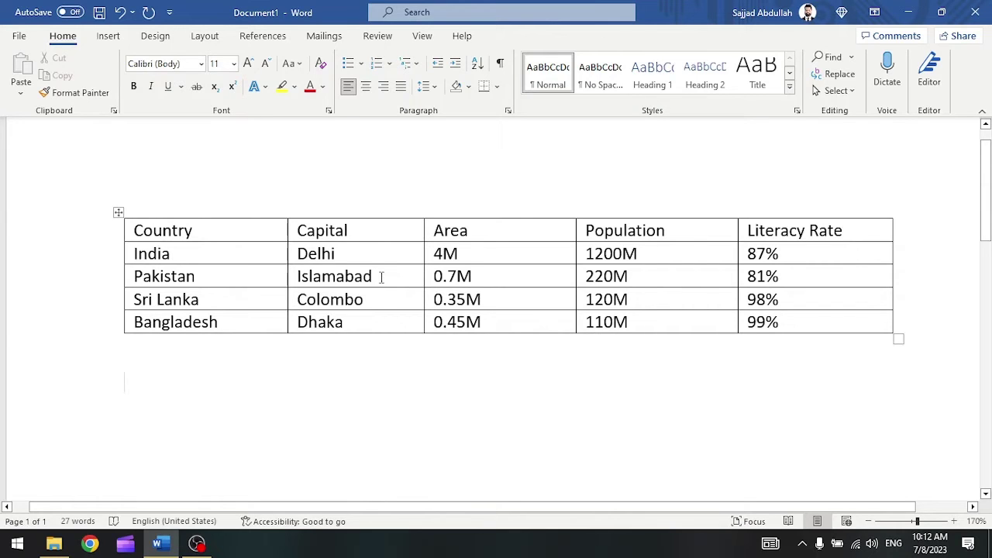
click(381, 277)
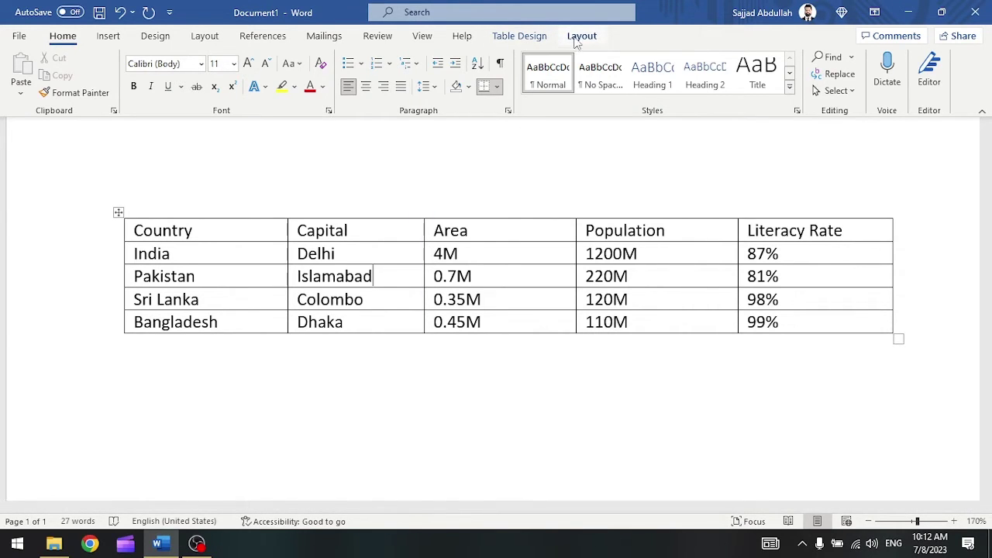
click(244, 389)
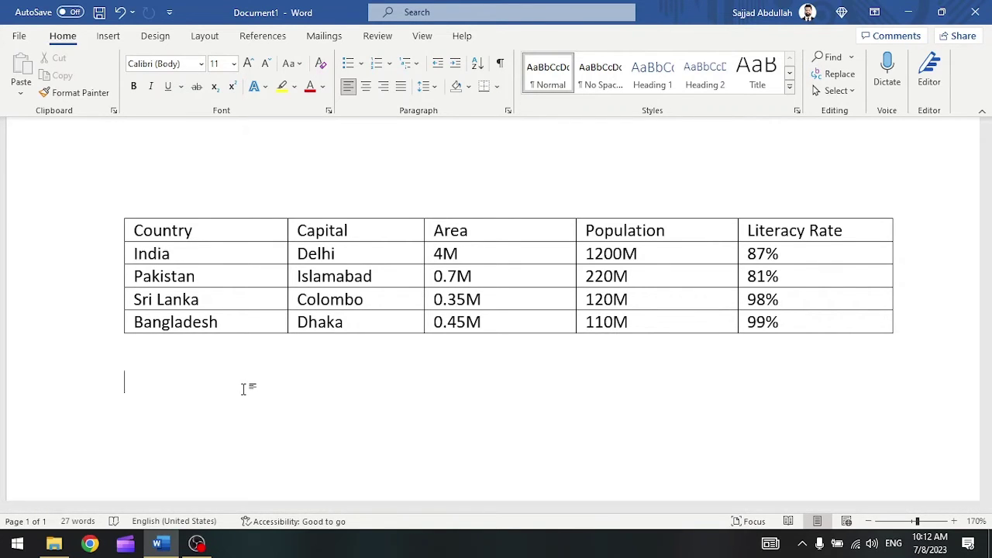
click(367, 299)
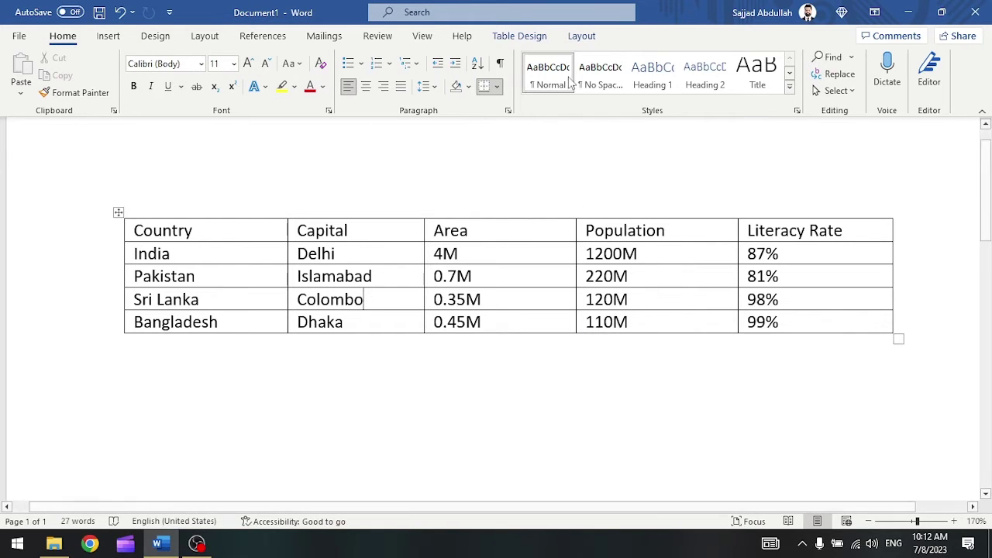
click(583, 37)
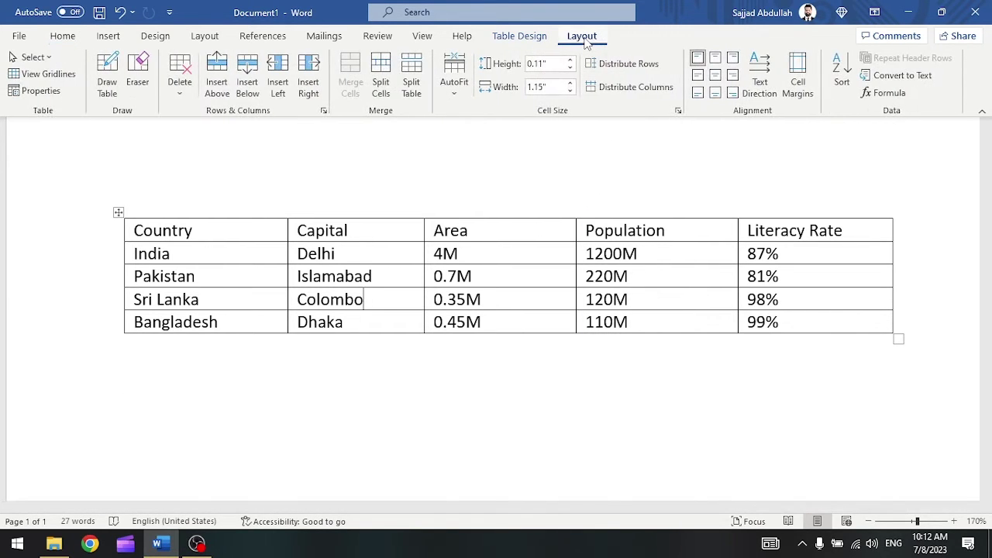
Select the entire table via Layout's Select menu, then deselect it and show Table Design
click(48, 59)
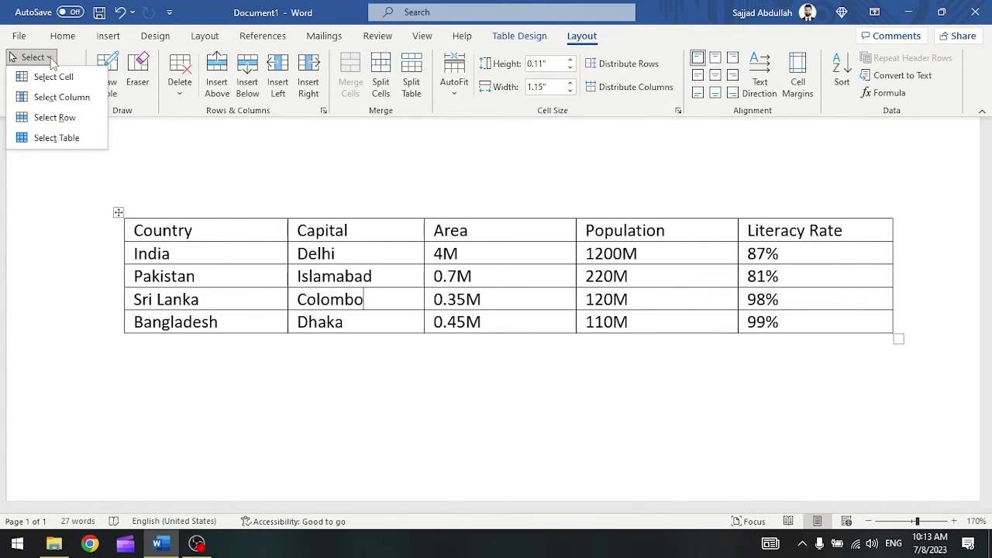
click(243, 281)
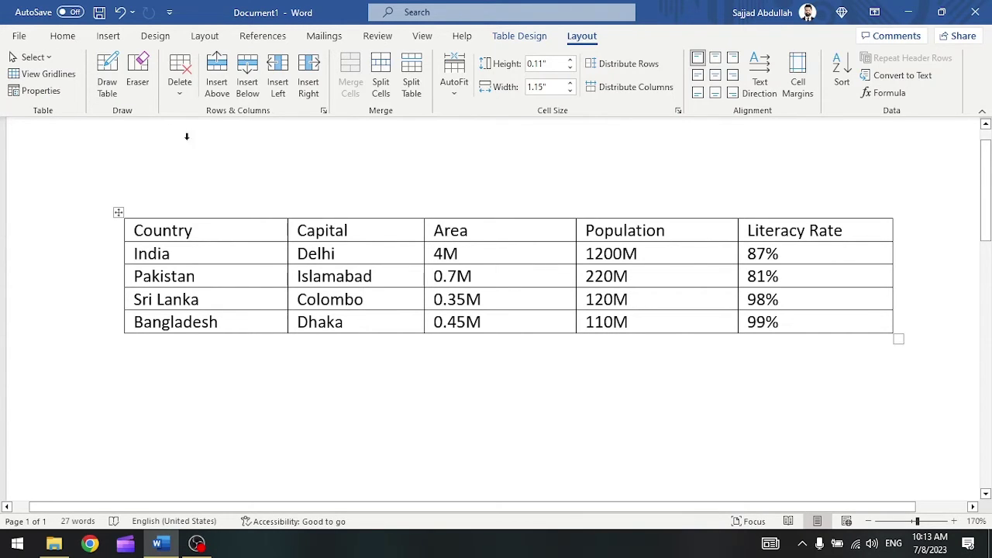
click(34, 57)
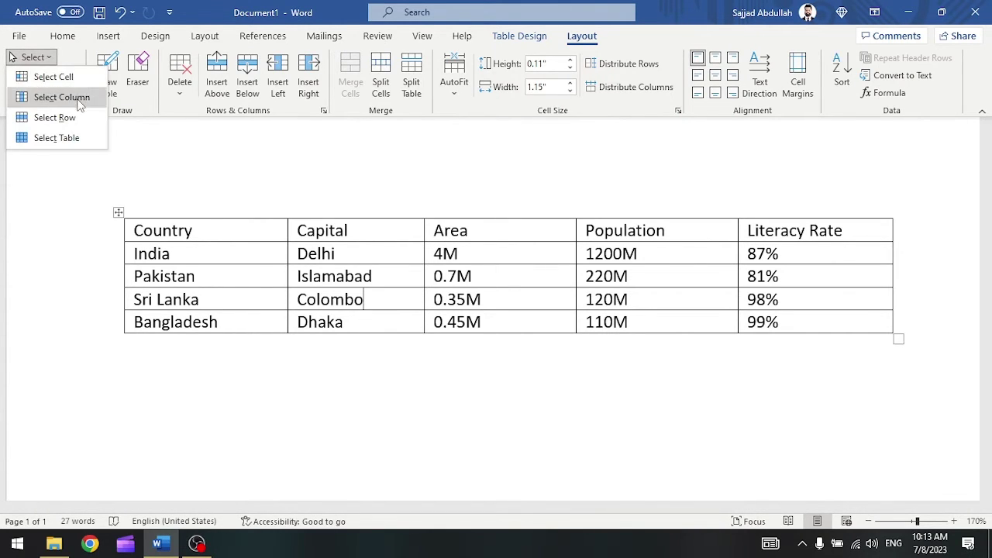
click(80, 145)
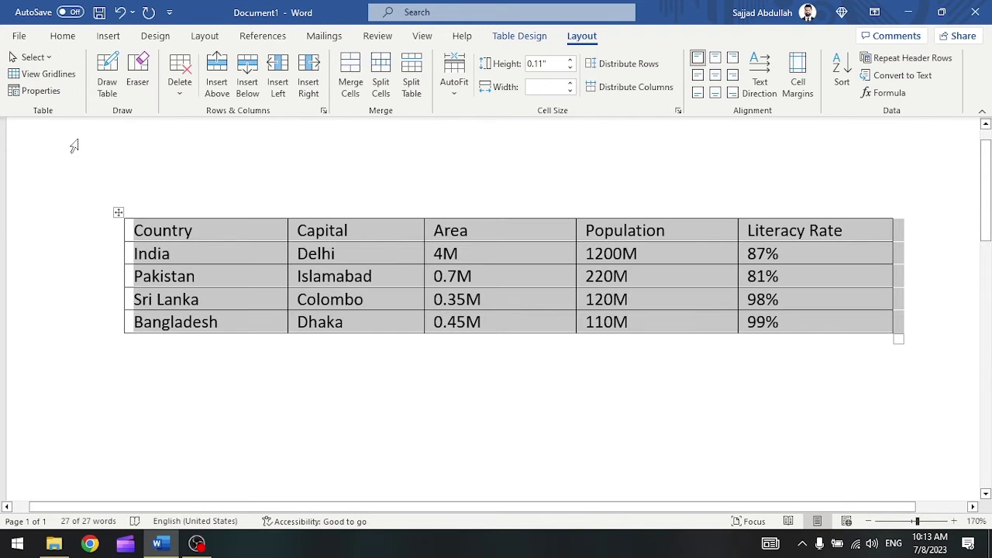
click(249, 248)
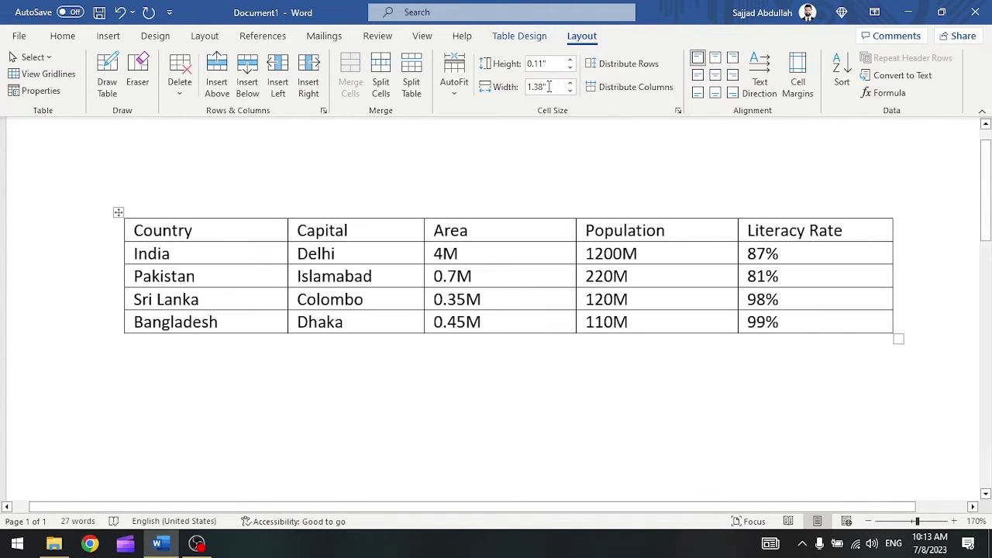
click(524, 41)
Try Grid Table 4 - Accent 1 and Grid Table 7 Colorful, settling on Grid Table 4
click(428, 278)
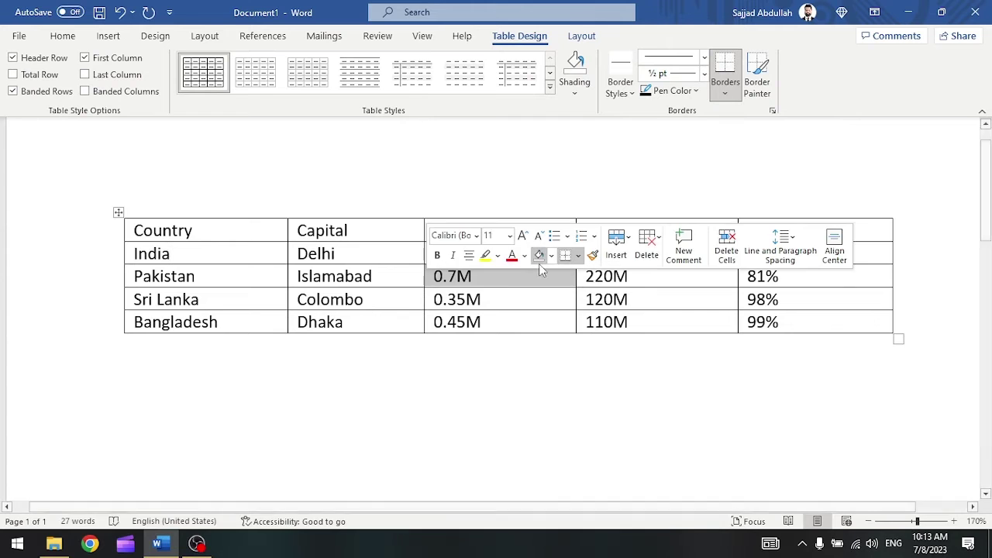
click(624, 278)
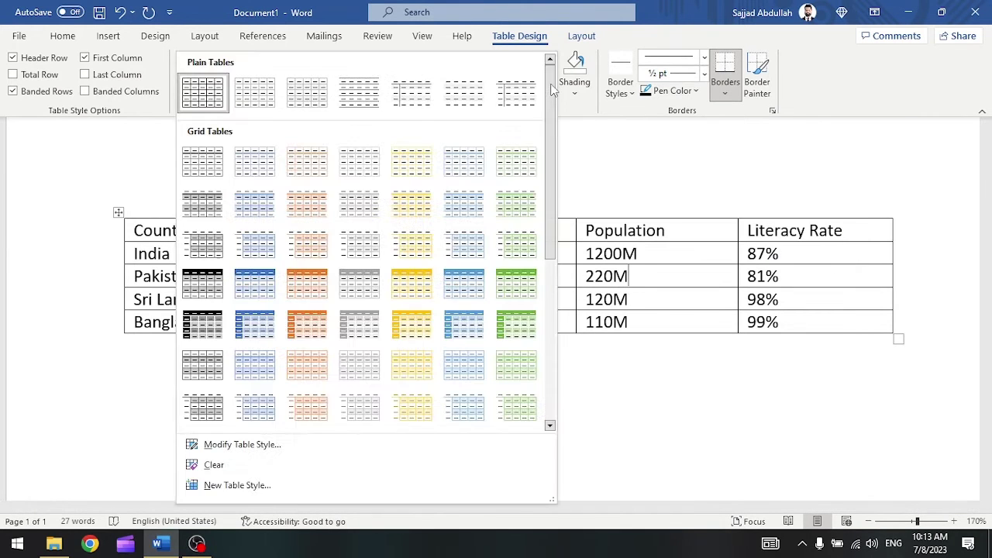
click(550, 86)
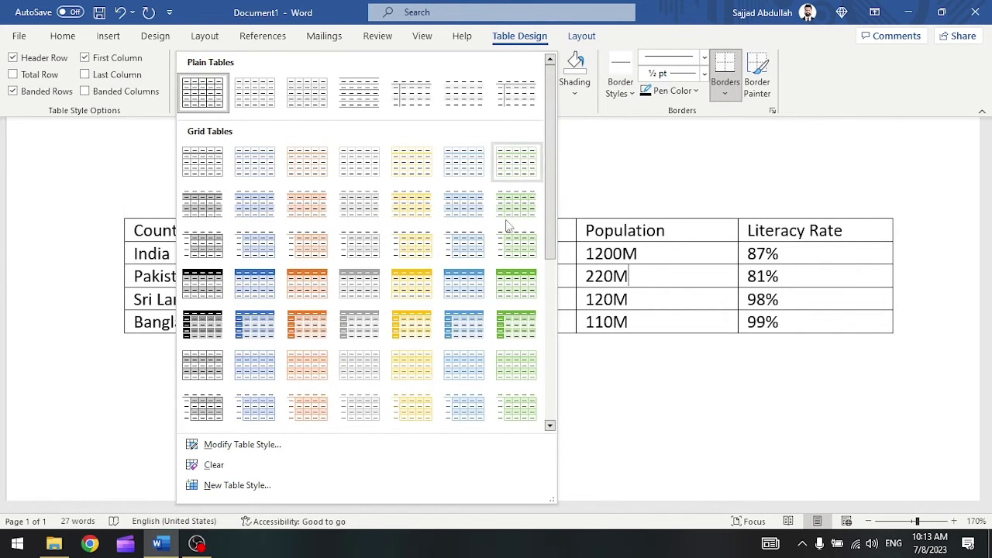
click(254, 284)
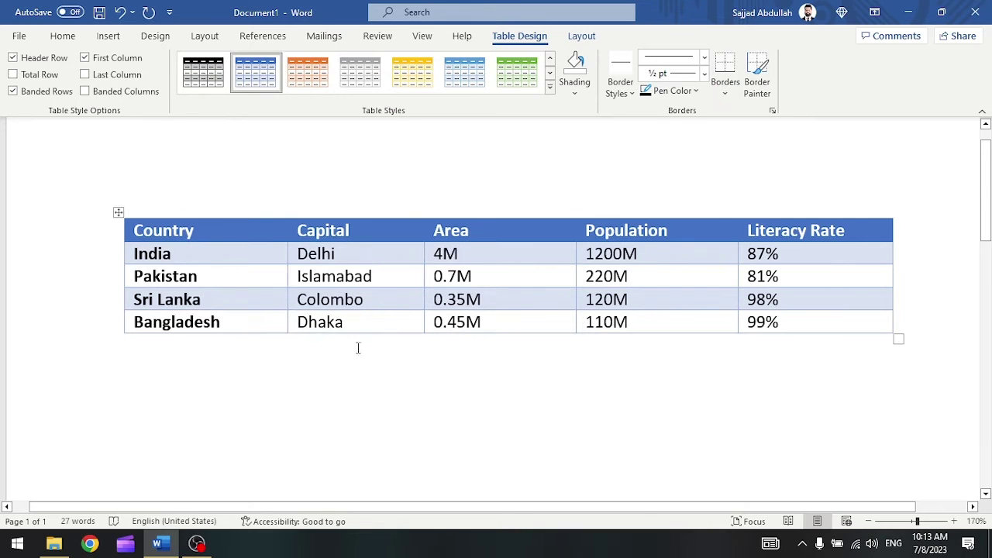
click(549, 86)
click(266, 409)
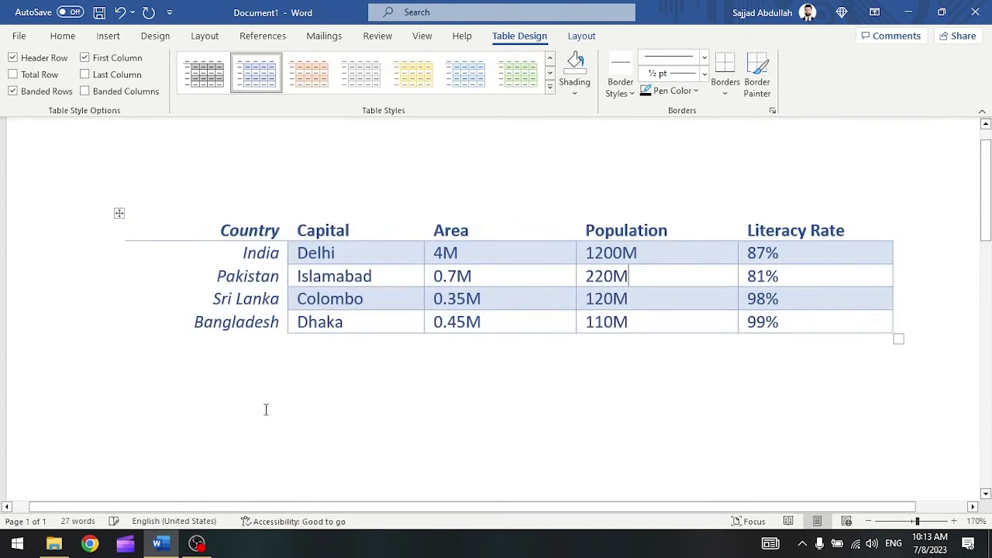
click(549, 86)
key(Escape)
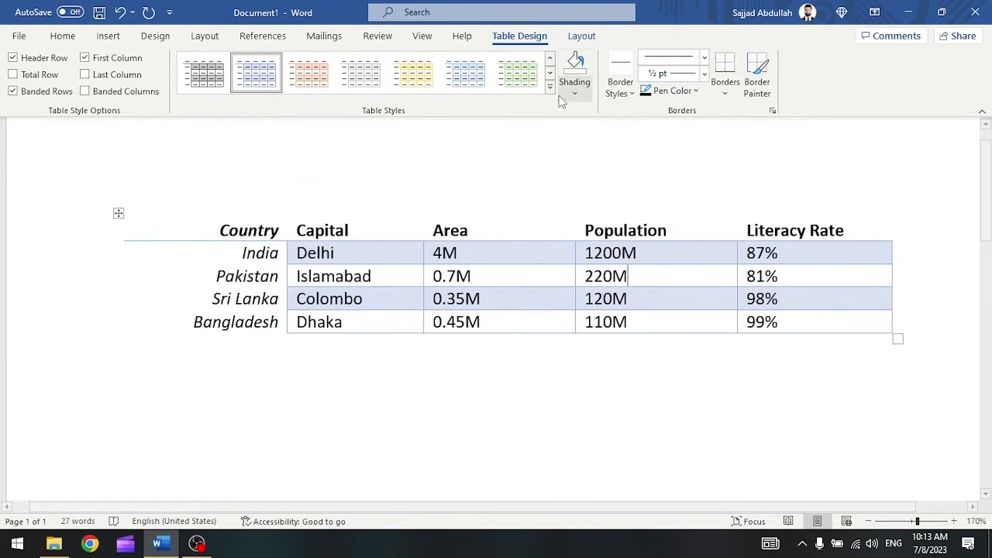
click(549, 86)
click(260, 283)
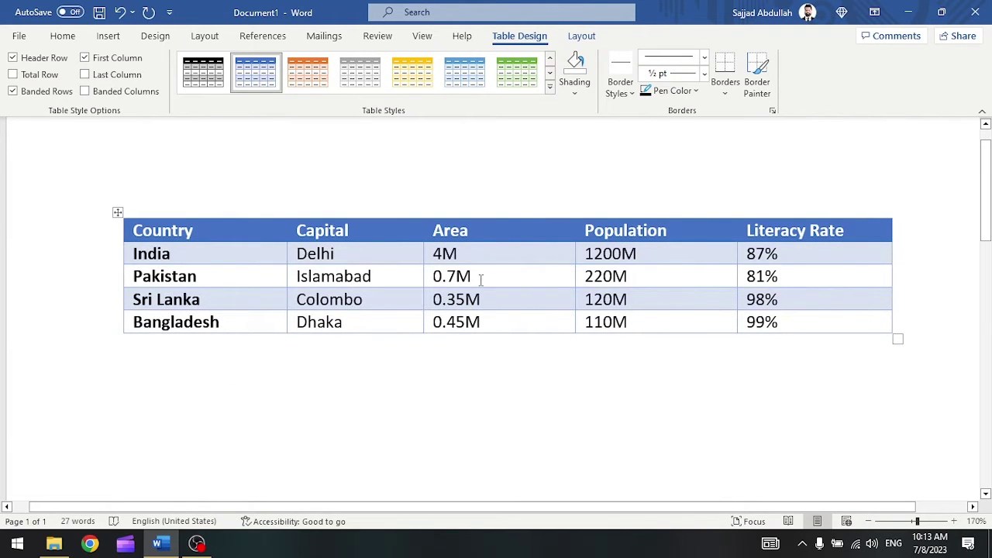
Select the whole header row from Country to Literacy Rate
click(549, 87)
scroll(368, 332, down, 5)
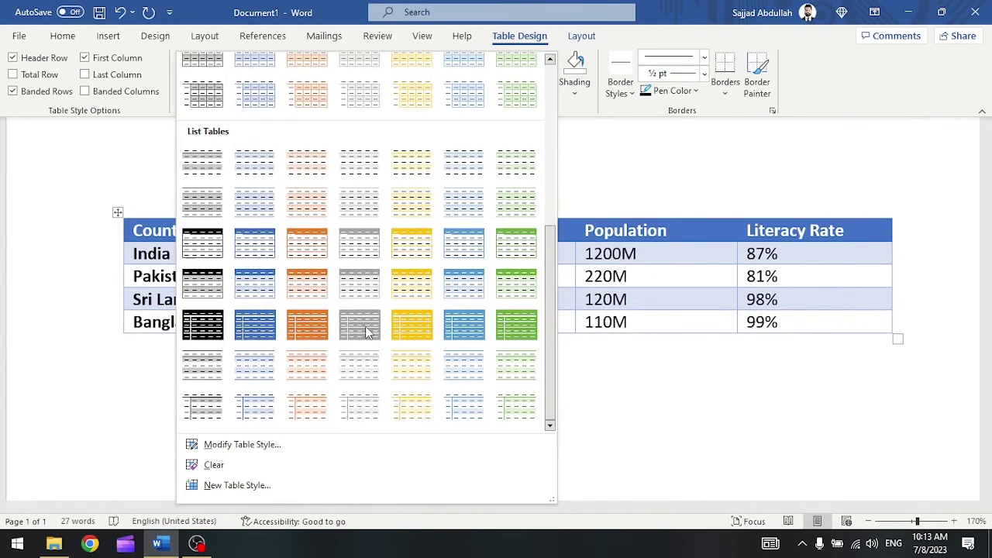
click(702, 315)
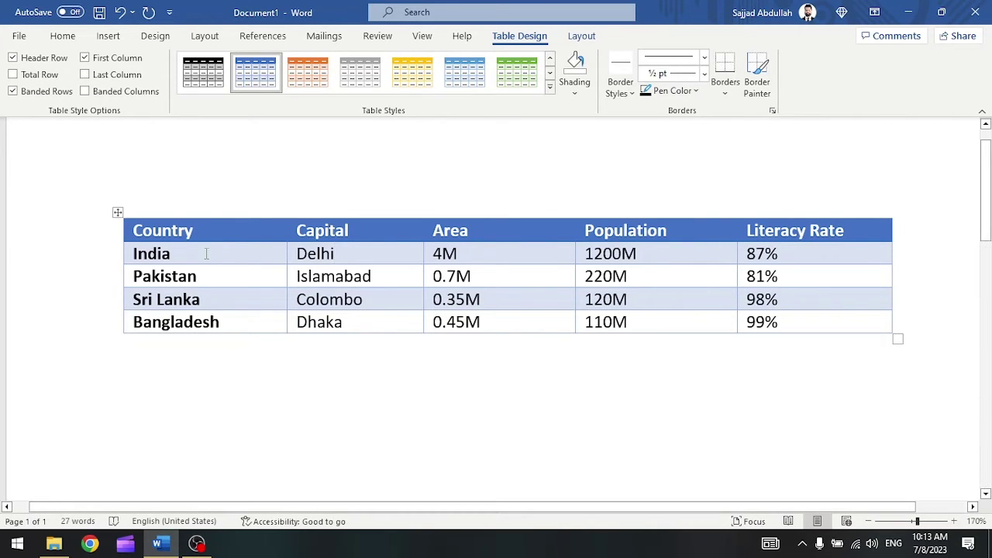
drag(209, 237, 785, 239)
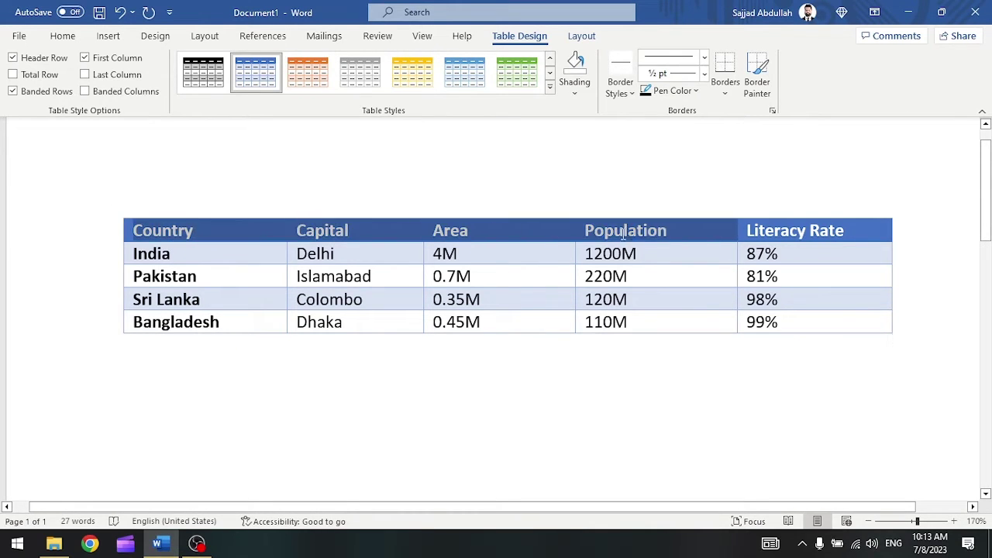
click(434, 233)
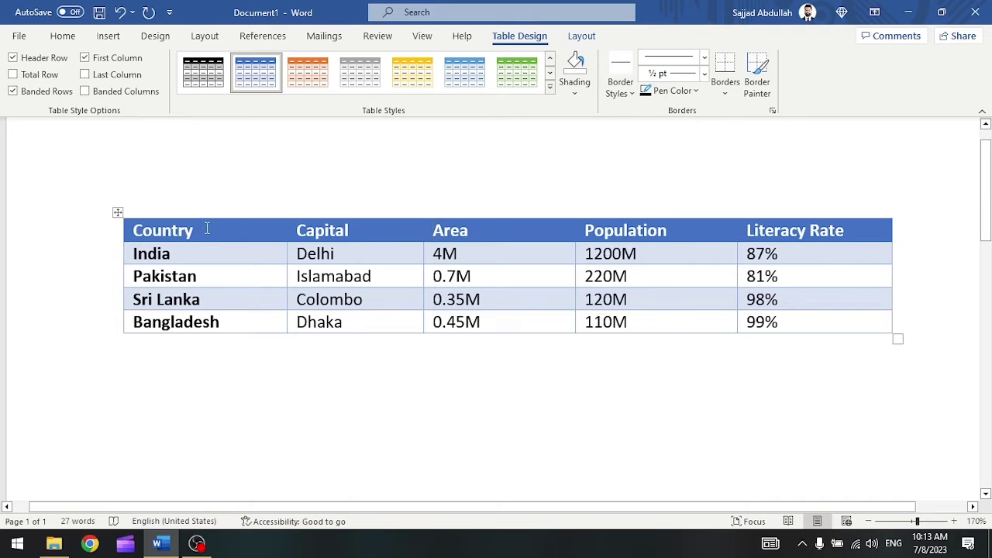
drag(207, 229, 811, 230)
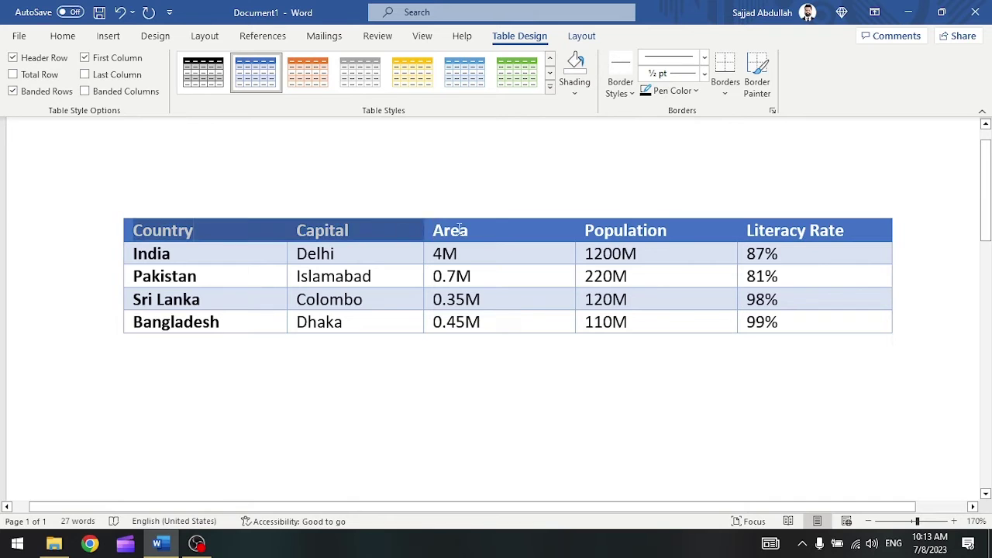
Shade the selected header row green, replacing the blue header fill
click(577, 93)
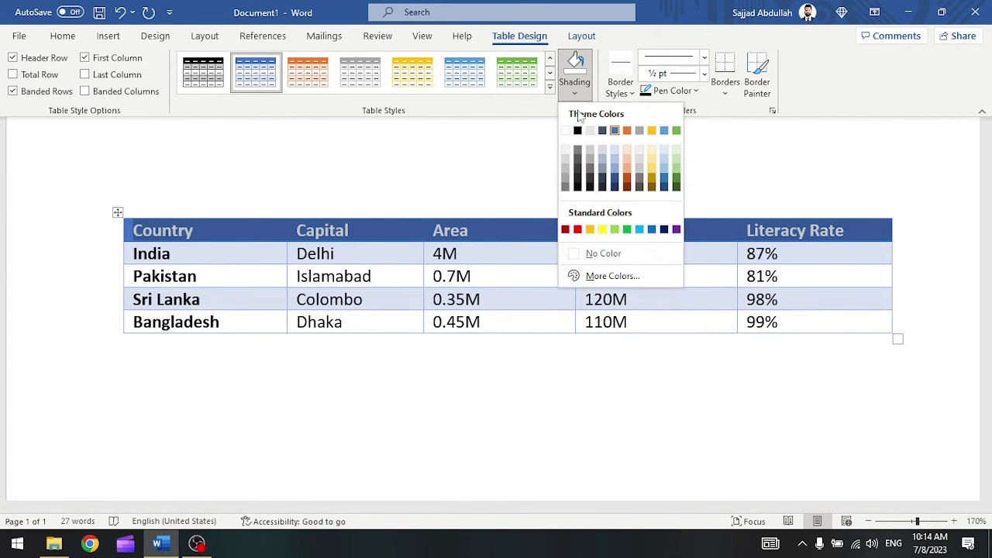
click(628, 229)
click(407, 230)
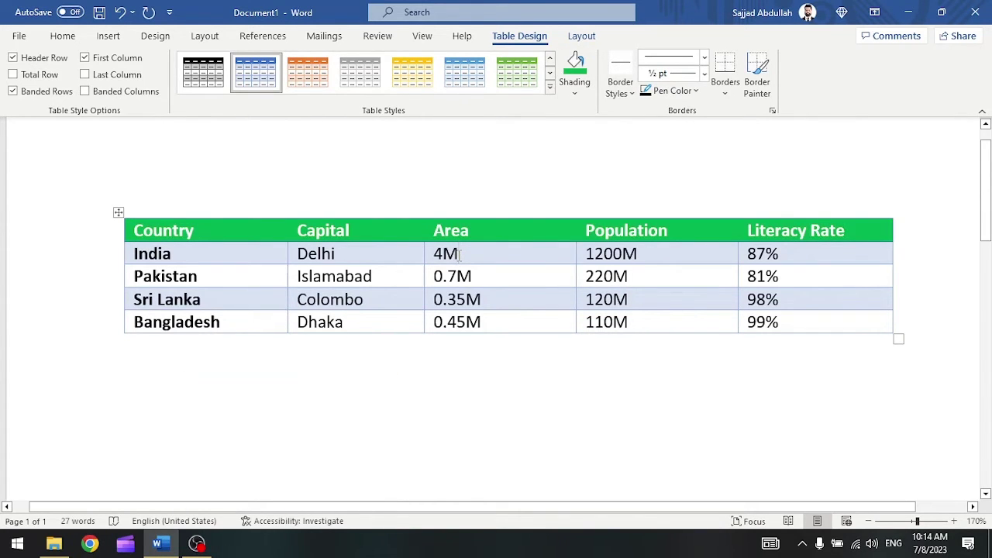
click(577, 93)
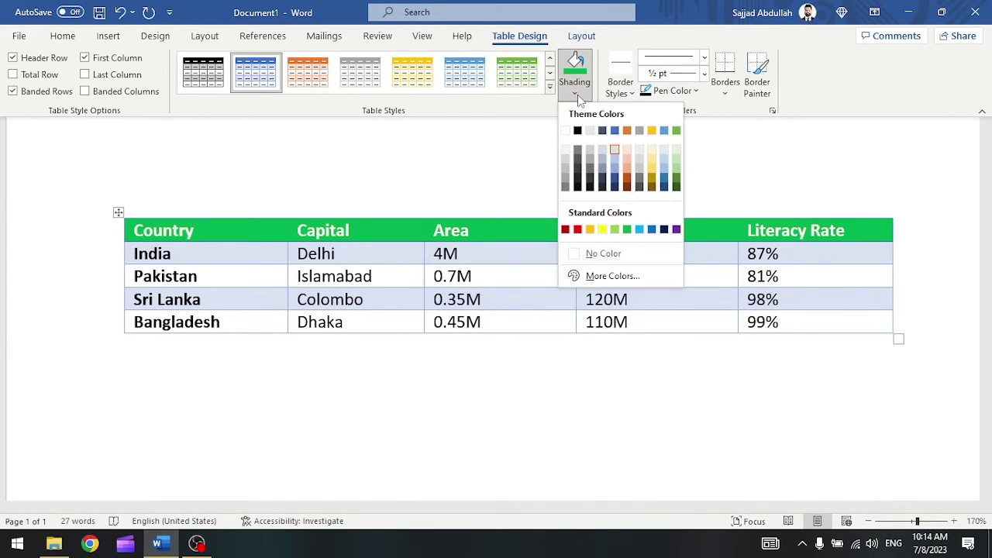
click(578, 94)
click(550, 276)
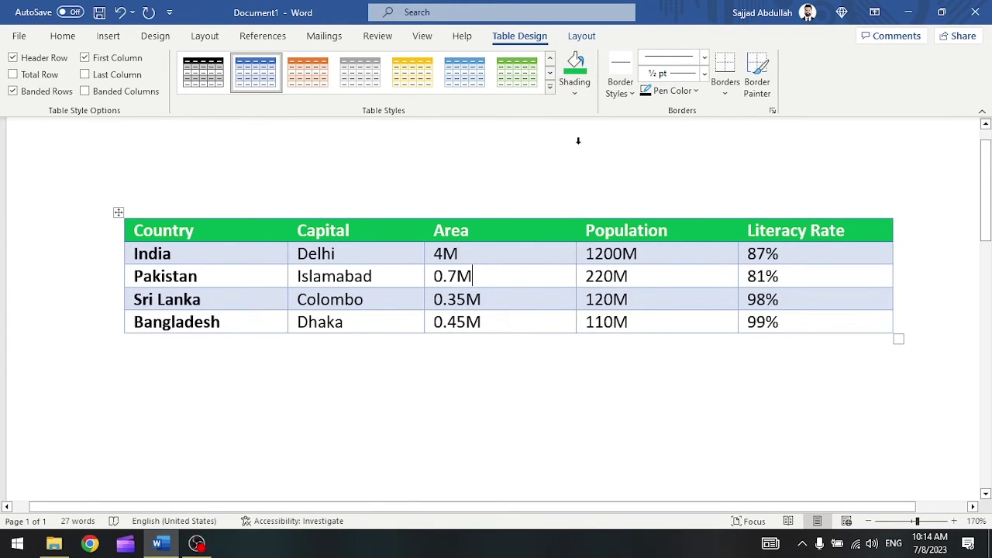
Select the country table and apply All Borders from the Table Design Borders list
click(55, 39)
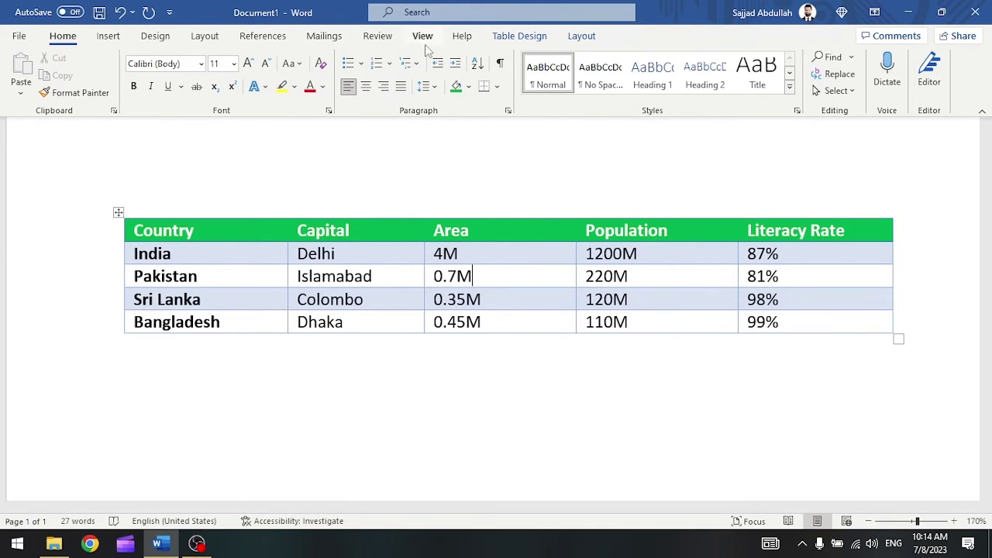
click(581, 39)
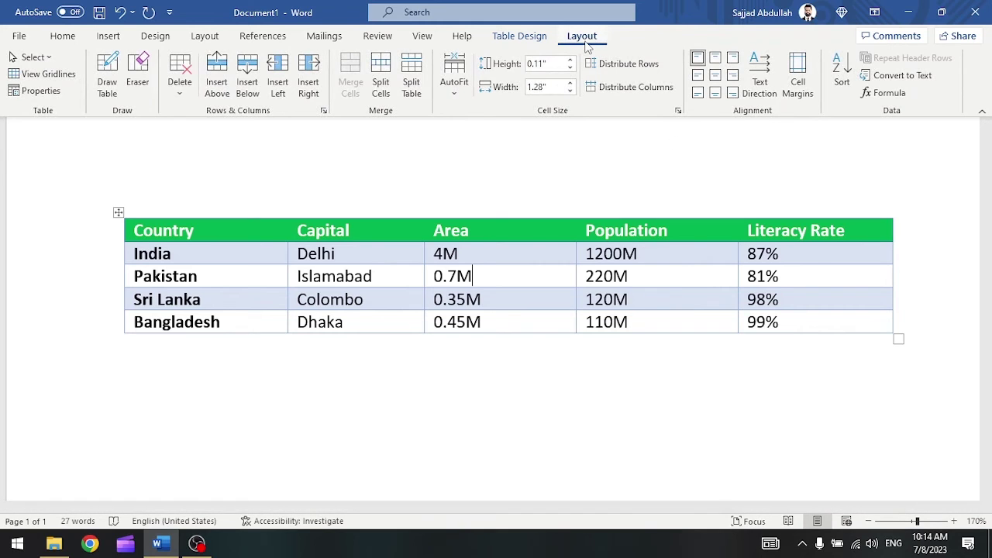
click(518, 37)
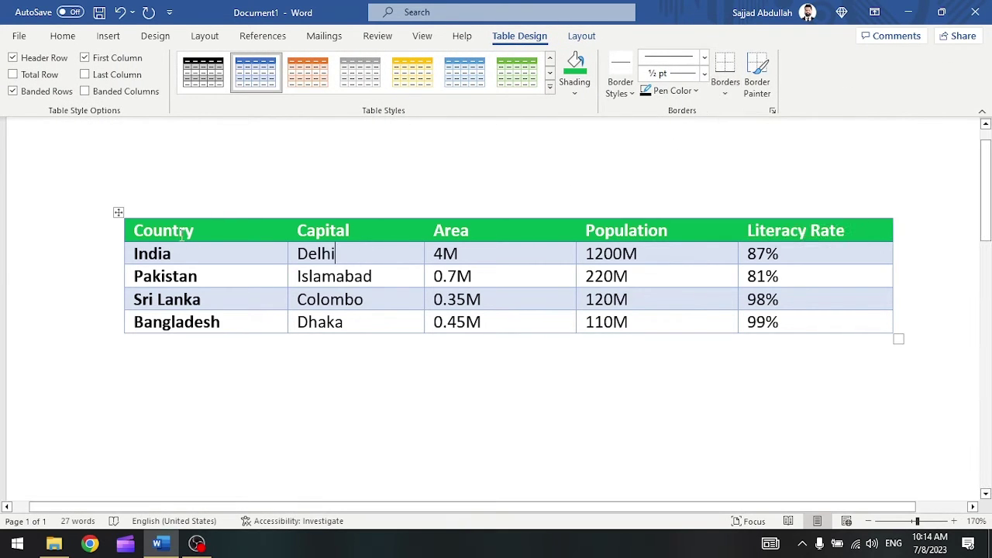
drag(184, 232, 782, 322)
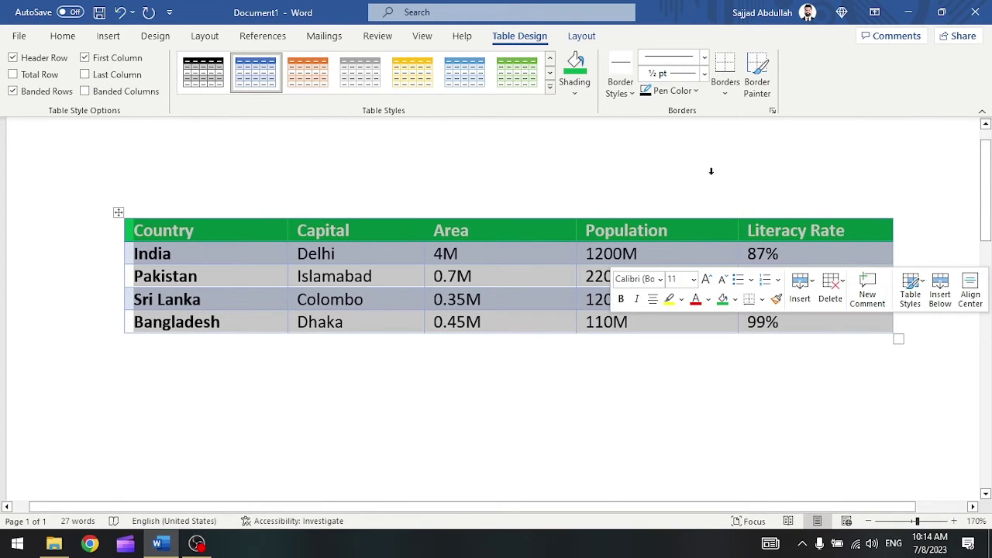
click(726, 95)
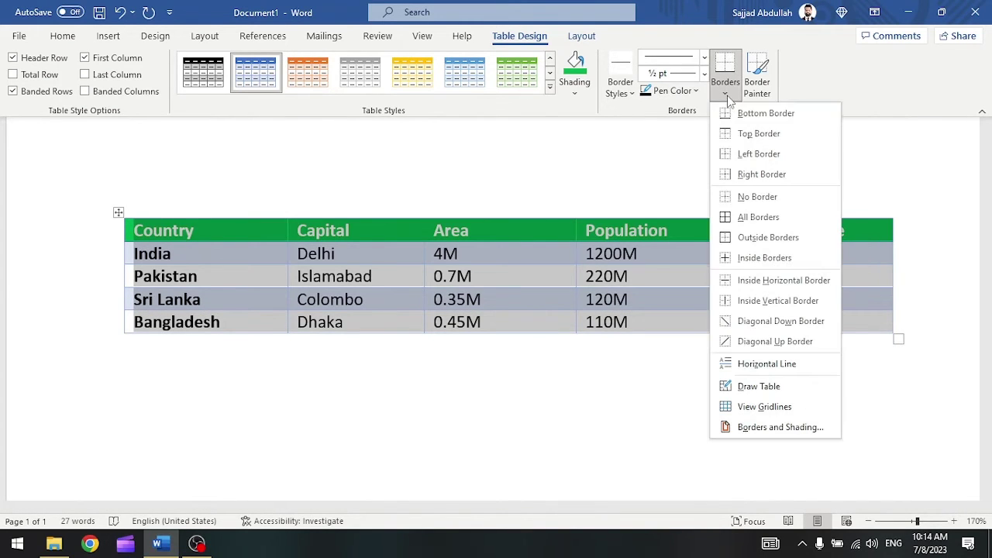
click(738, 219)
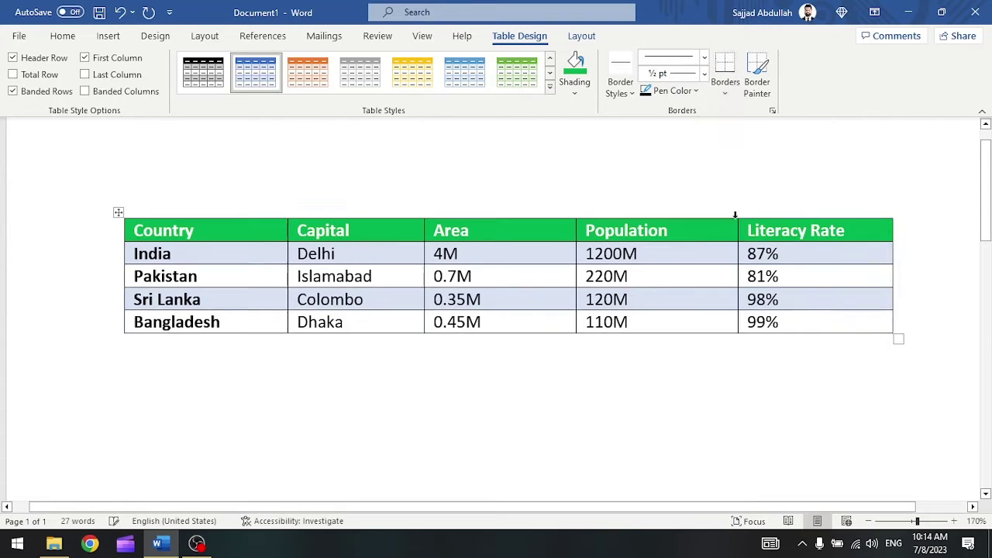
click(500, 260)
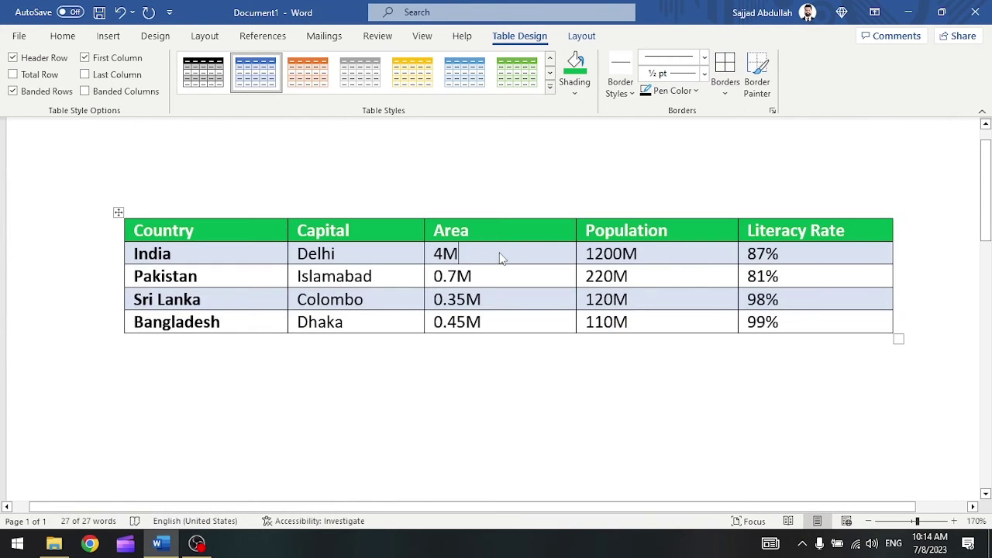
Set the Table Design pen weight to 2¼ pt, turning on Border Painter
click(623, 91)
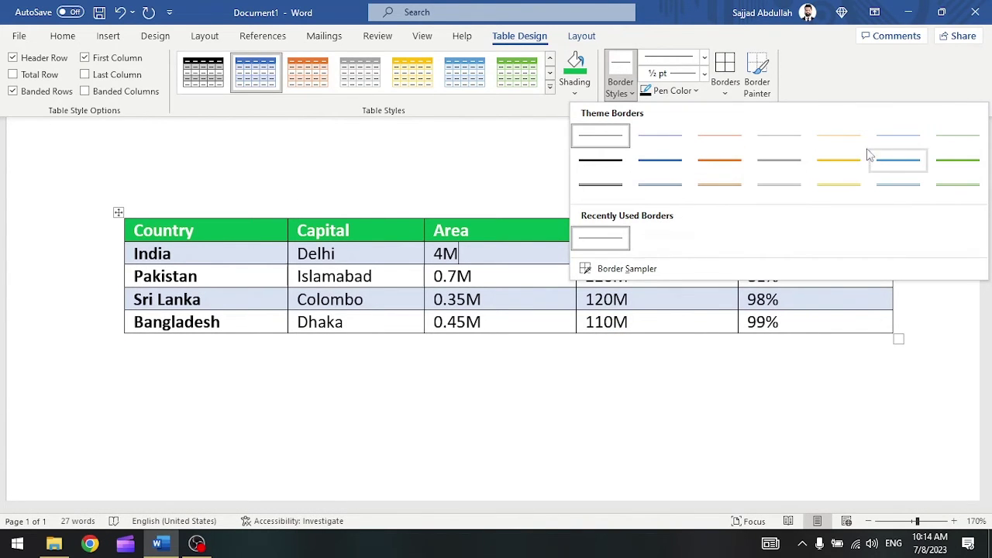
click(619, 94)
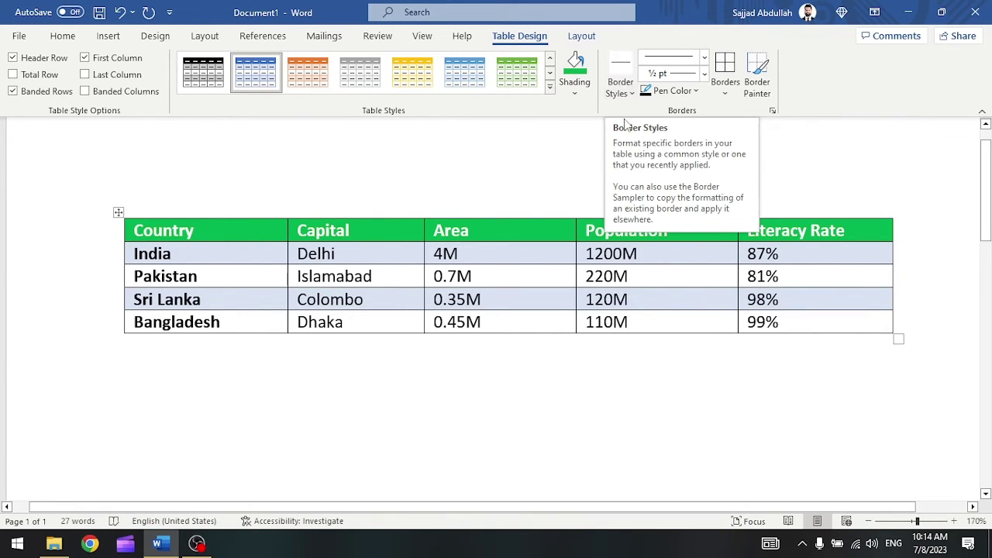
click(723, 94)
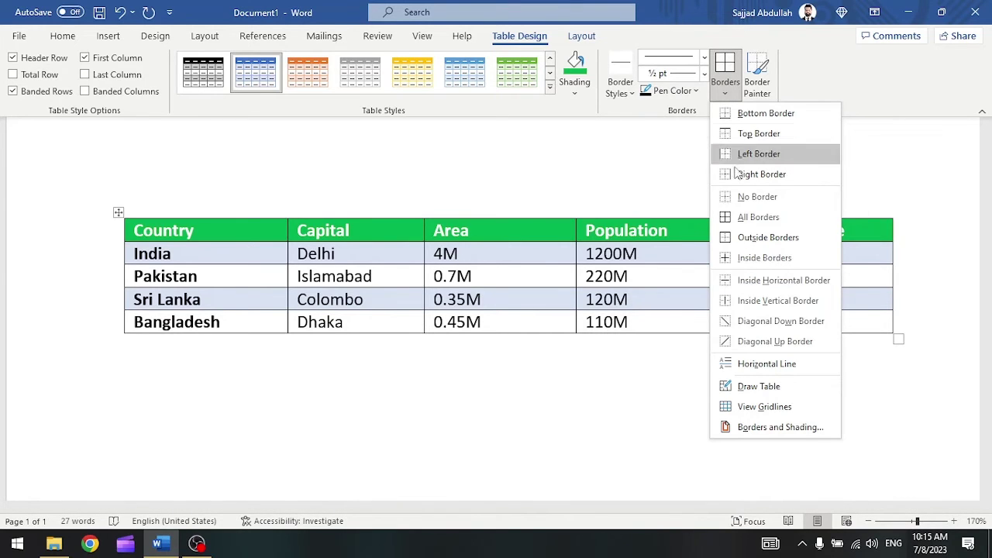
click(703, 74)
click(704, 58)
click(704, 57)
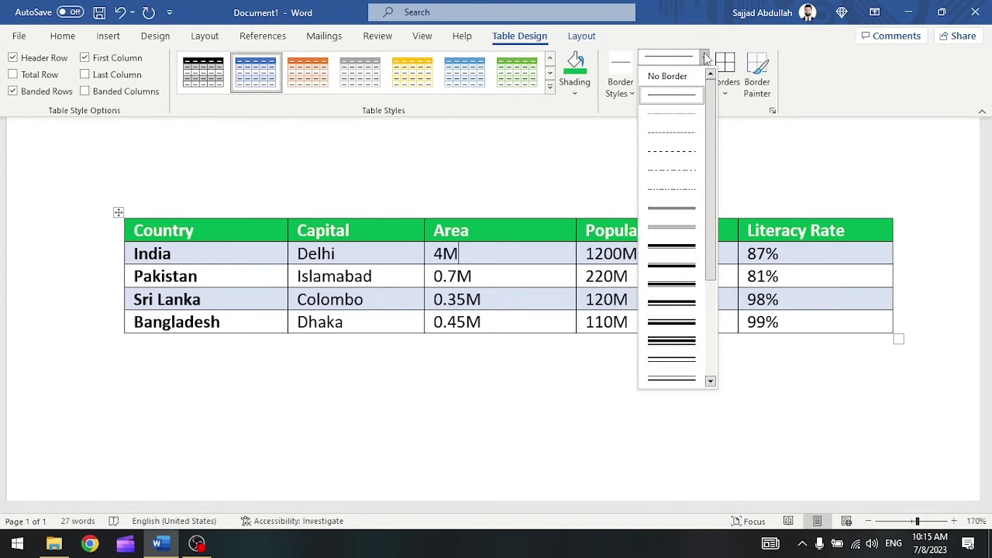
click(705, 58)
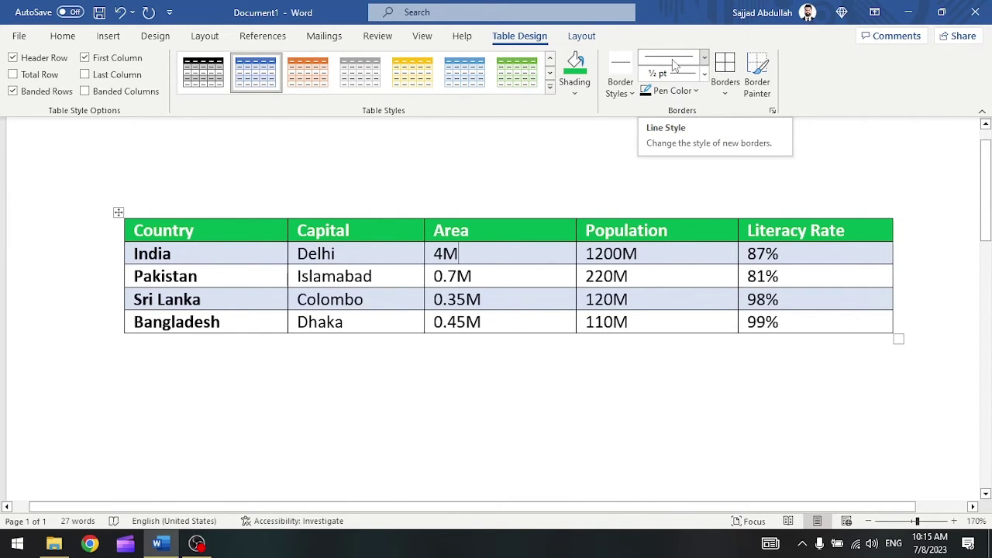
click(703, 74)
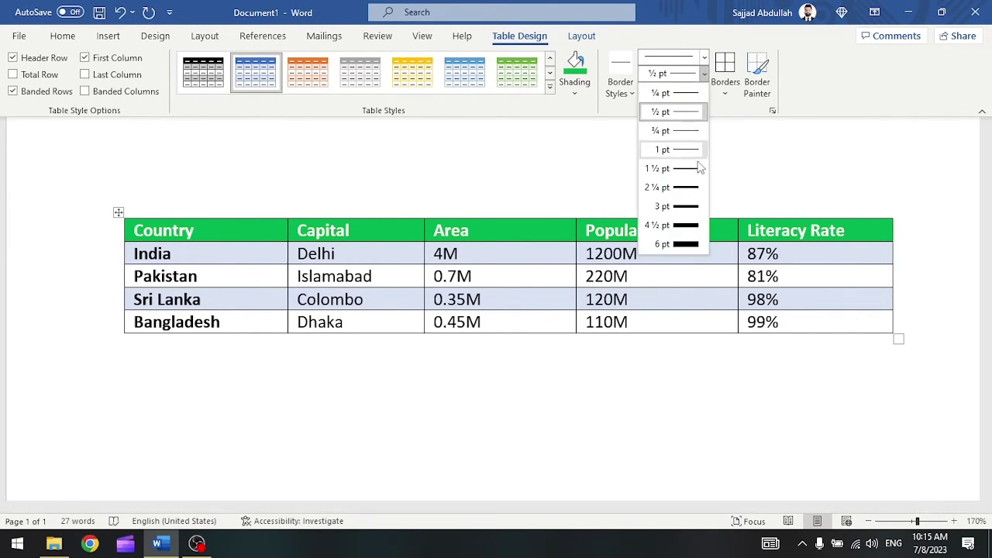
click(691, 188)
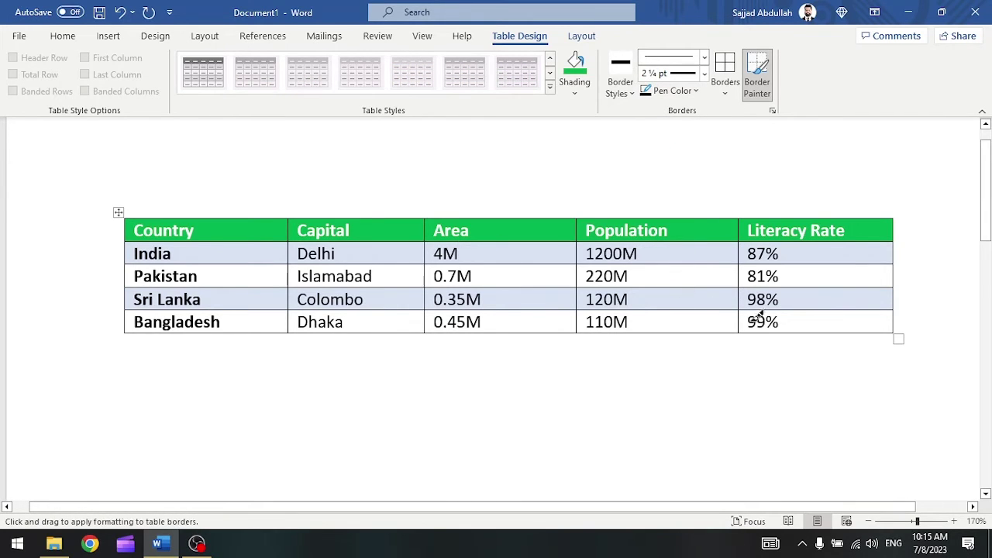
Paint thick lines under the header and India rows and down the Capital column's left edge
drag(140, 237, 815, 235)
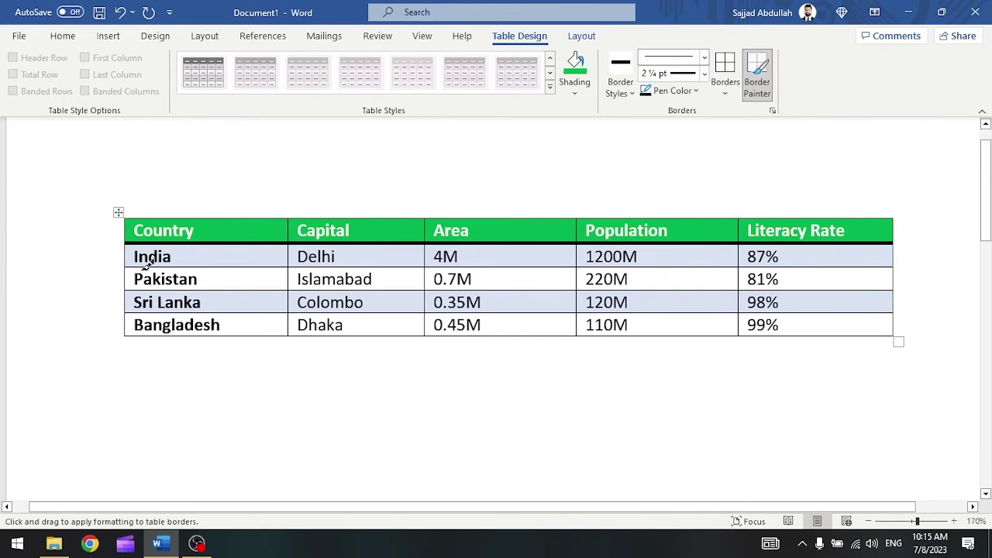
drag(133, 267, 852, 267)
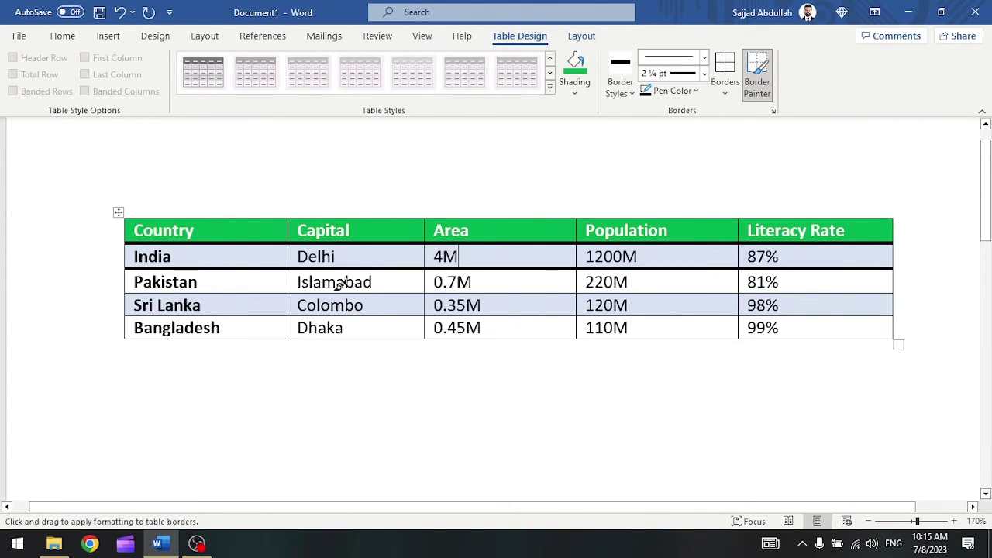
drag(293, 246, 288, 335)
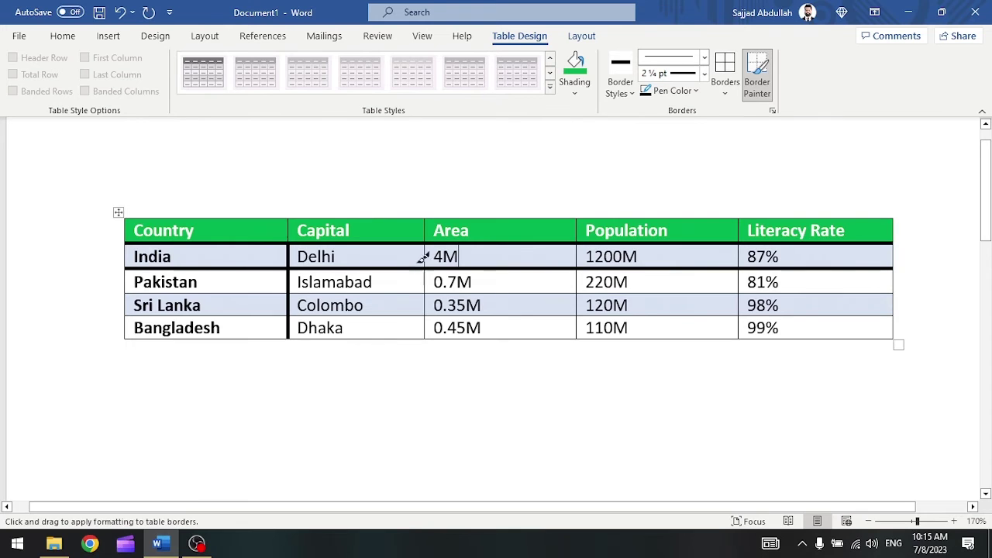
click(289, 225)
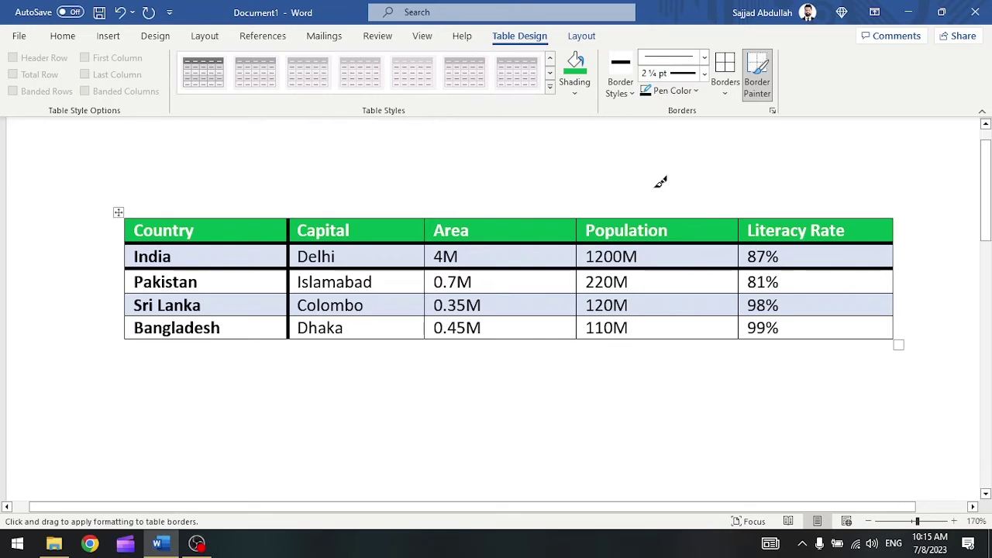
Turn Border Painter off
click(758, 93)
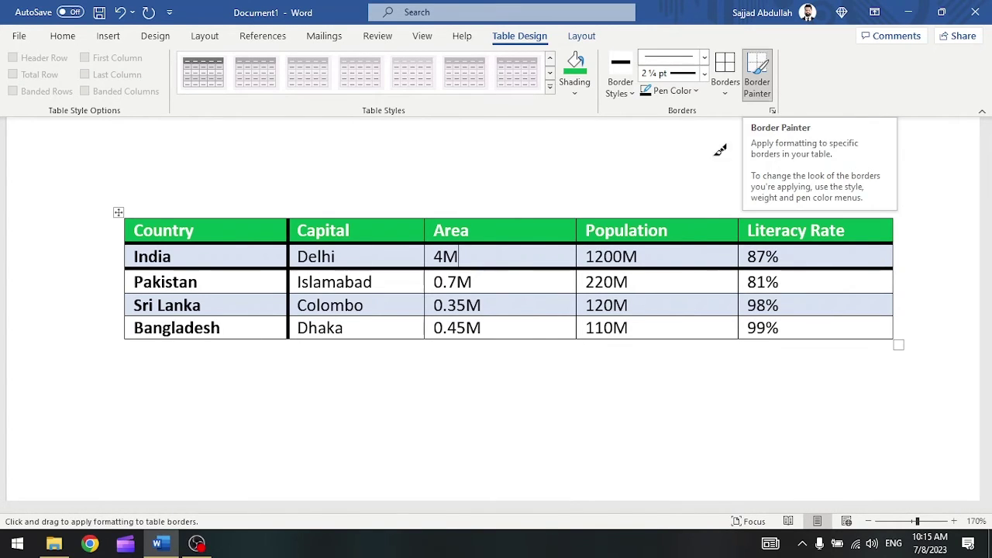
click(760, 93)
click(758, 93)
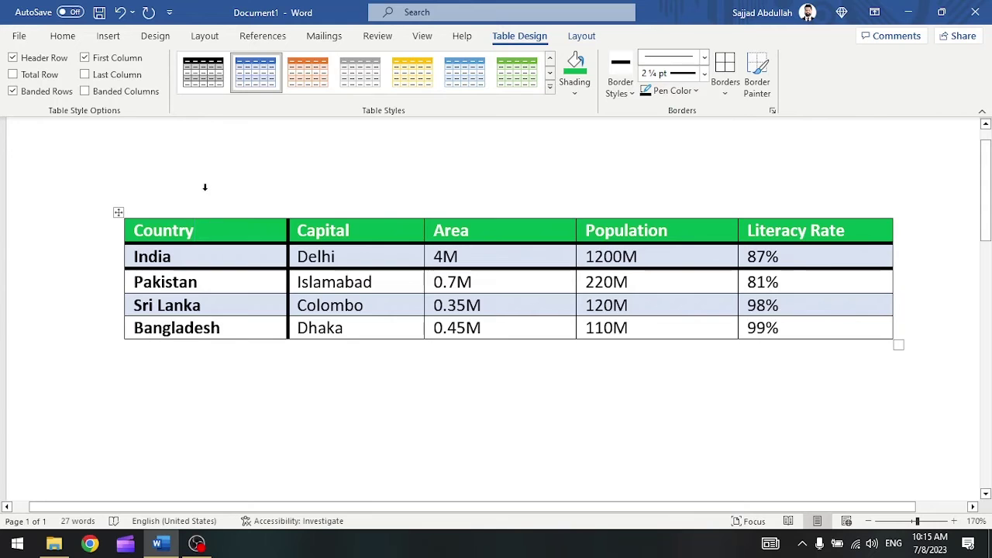
Insert a new row above the Country header row
right_click(203, 227)
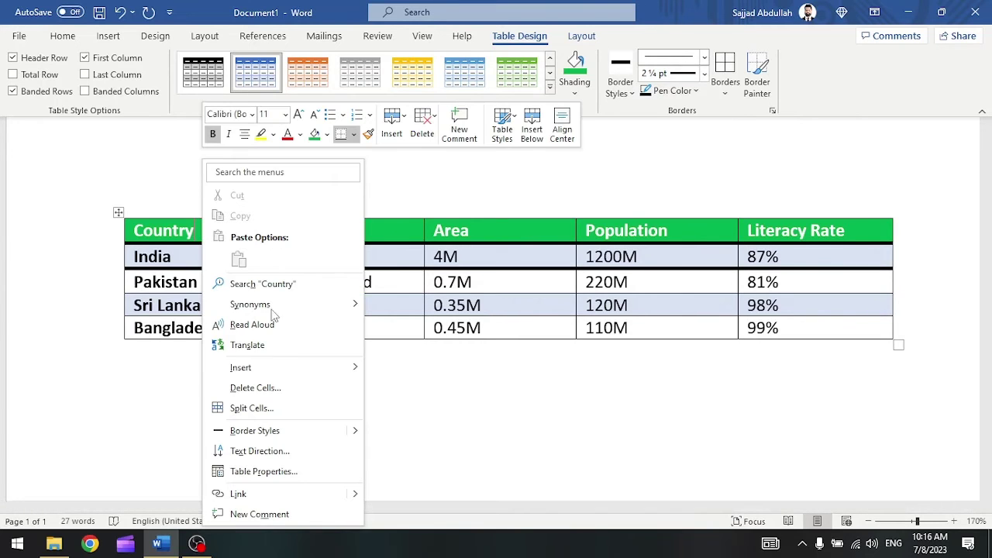
mouse_move(285, 363)
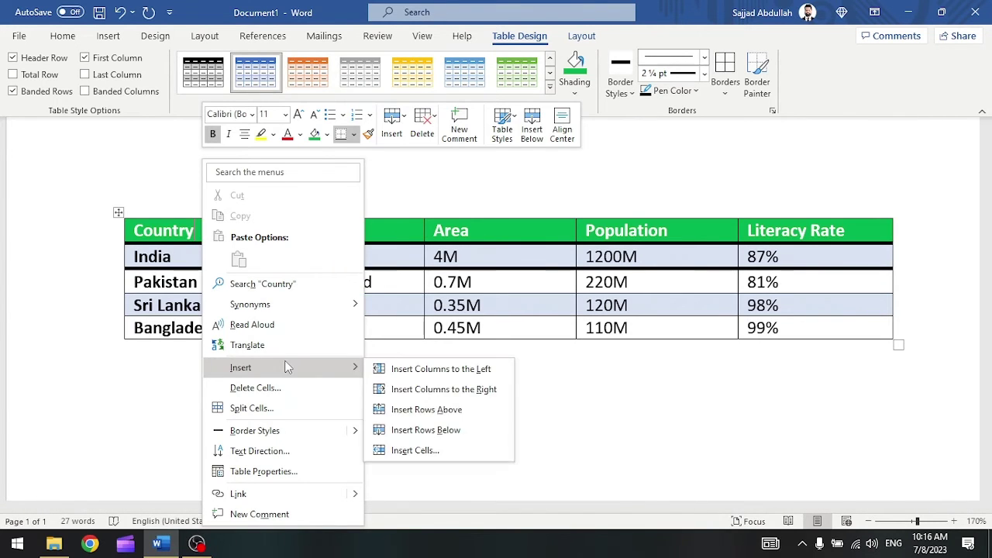
click(475, 417)
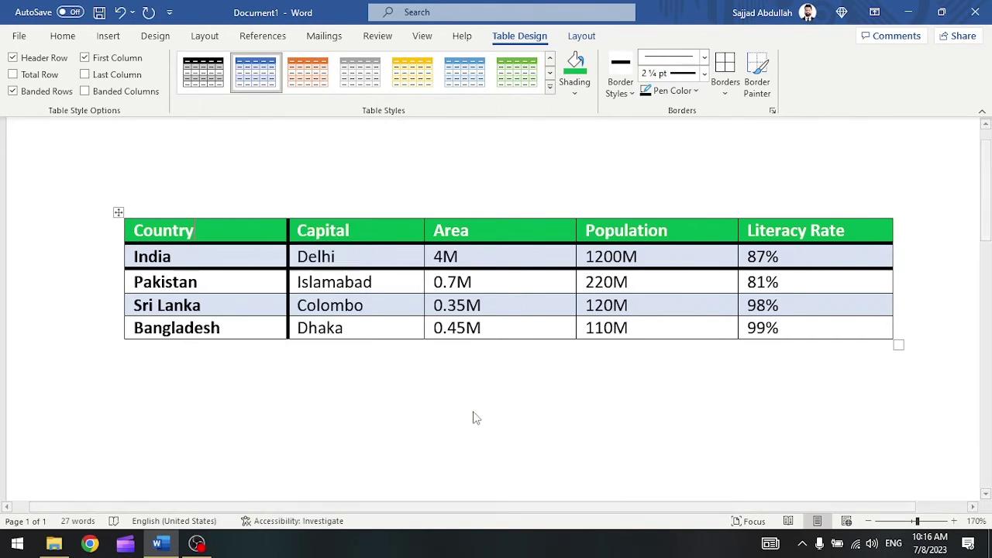
Select the whole new top row and merge its cells
drag(268, 226, 508, 230)
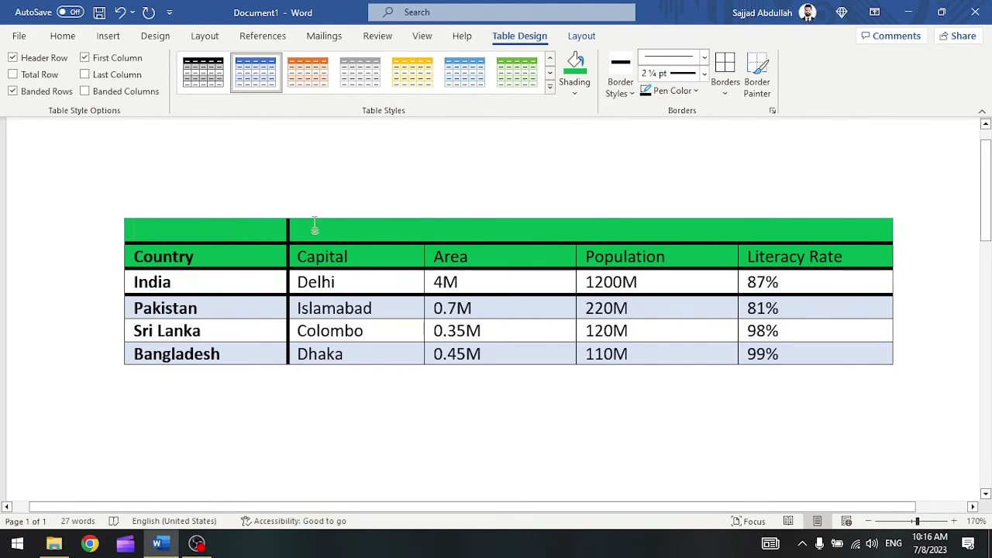
drag(509, 230, 767, 231)
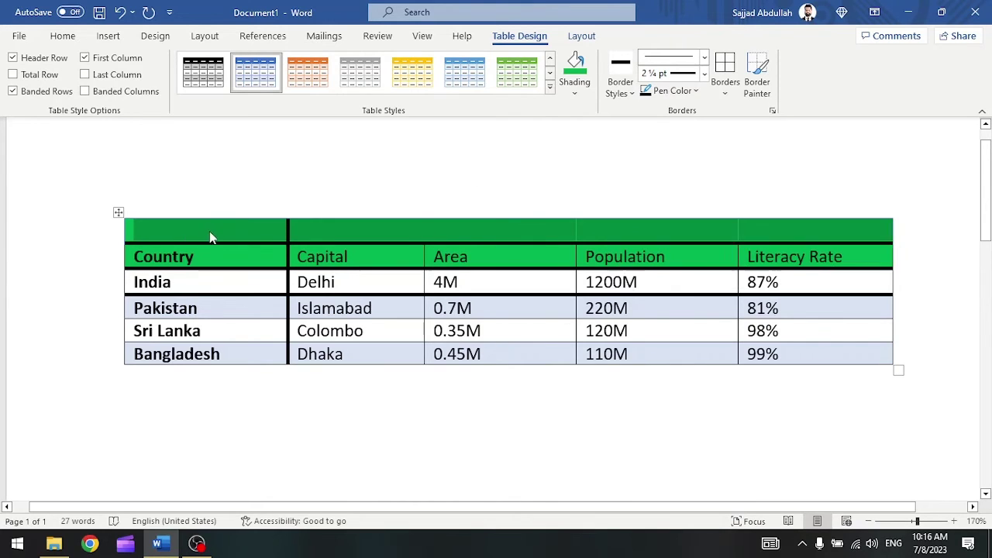
drag(244, 230, 814, 231)
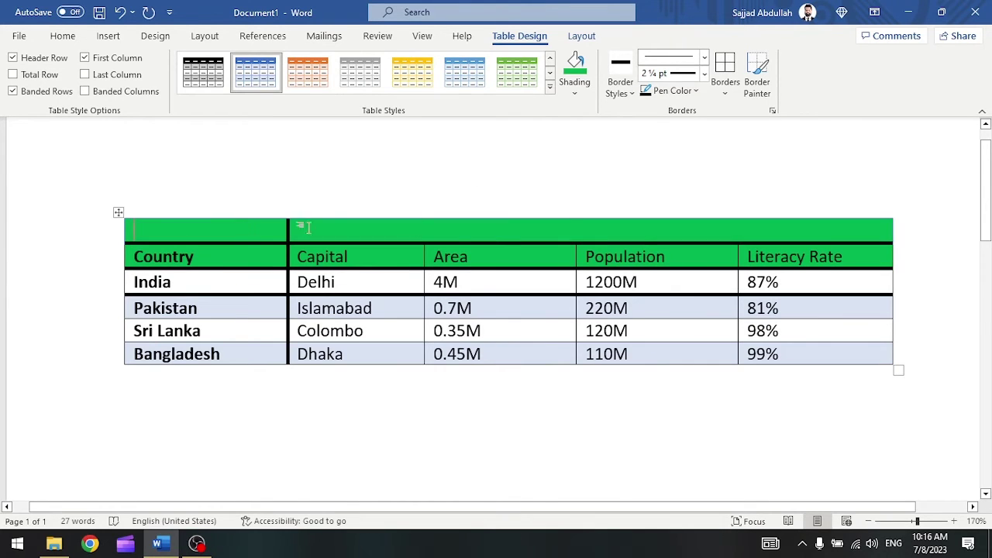
right_click(443, 247)
click(477, 407)
drag(219, 227, 678, 116)
Reset the pen weight to 1 pt and turn off Border Painter
click(703, 73)
click(685, 147)
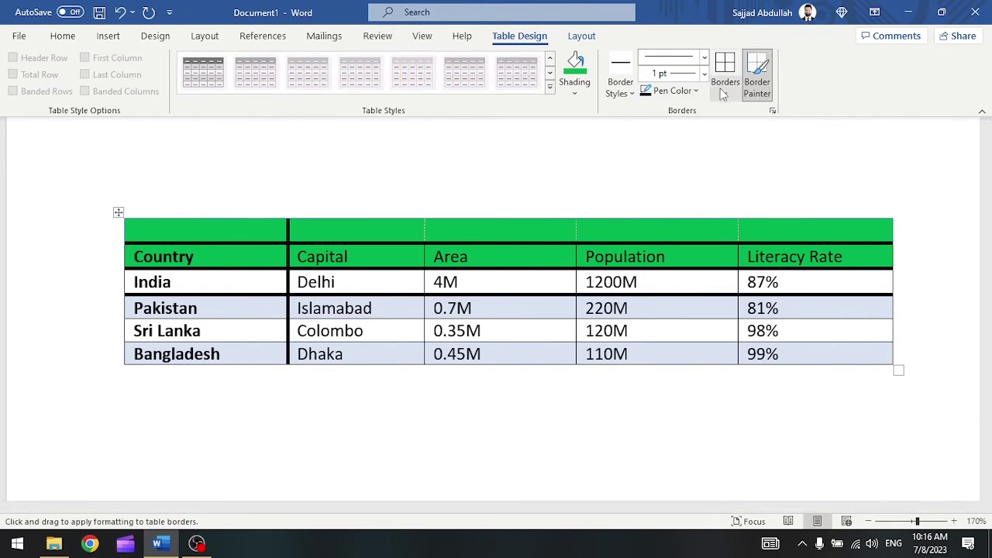
click(757, 81)
Select the whole table and apply the plain Table Grid style
drag(199, 232, 891, 361)
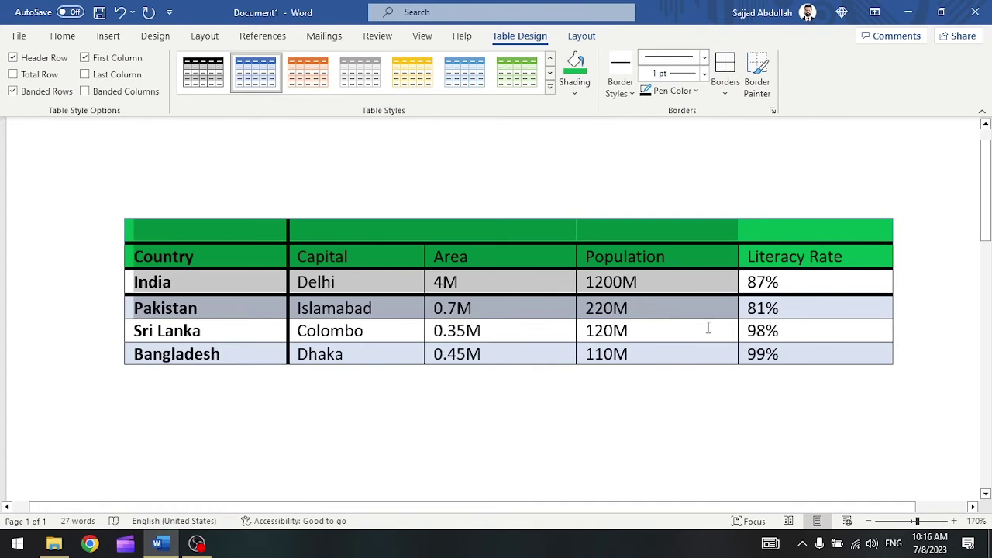
click(240, 229)
drag(208, 228, 867, 350)
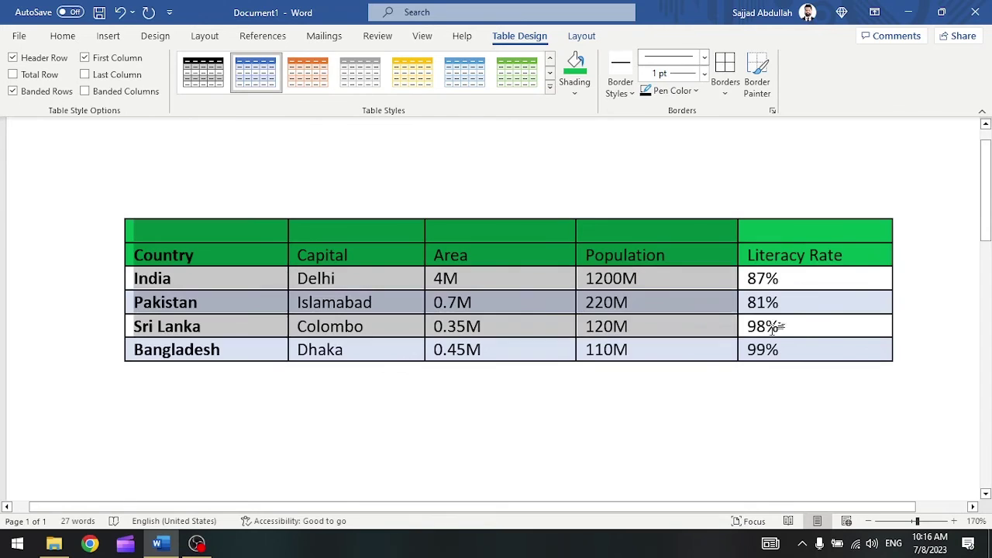
click(549, 86)
click(256, 95)
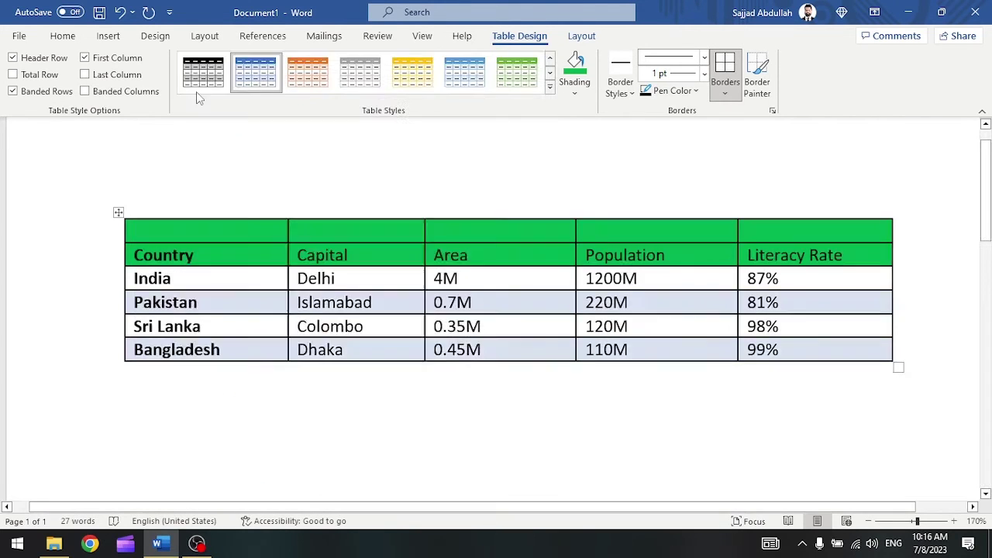
drag(205, 228, 699, 246)
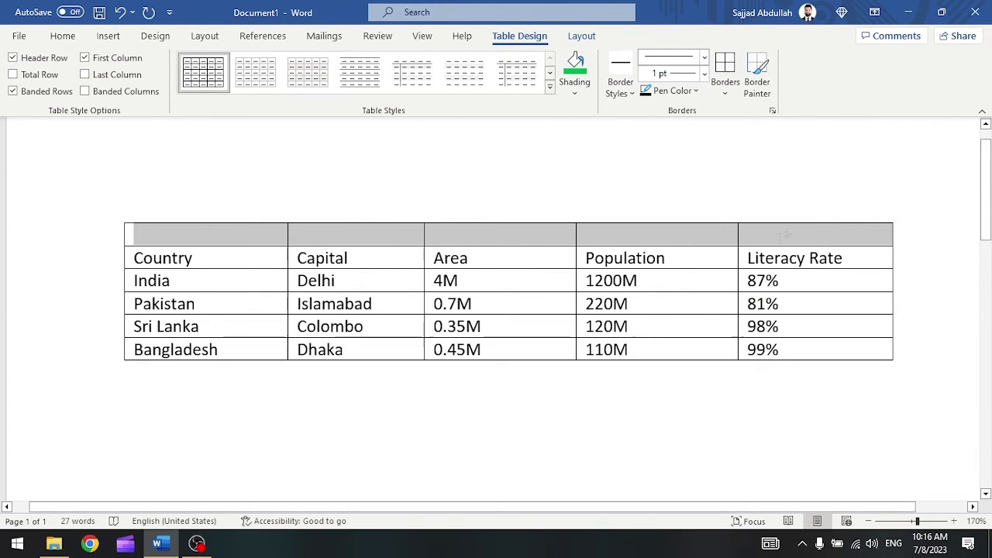
Use Table Layout > Merge Cells to join the selected top-row cells into one
right_click(483, 239)
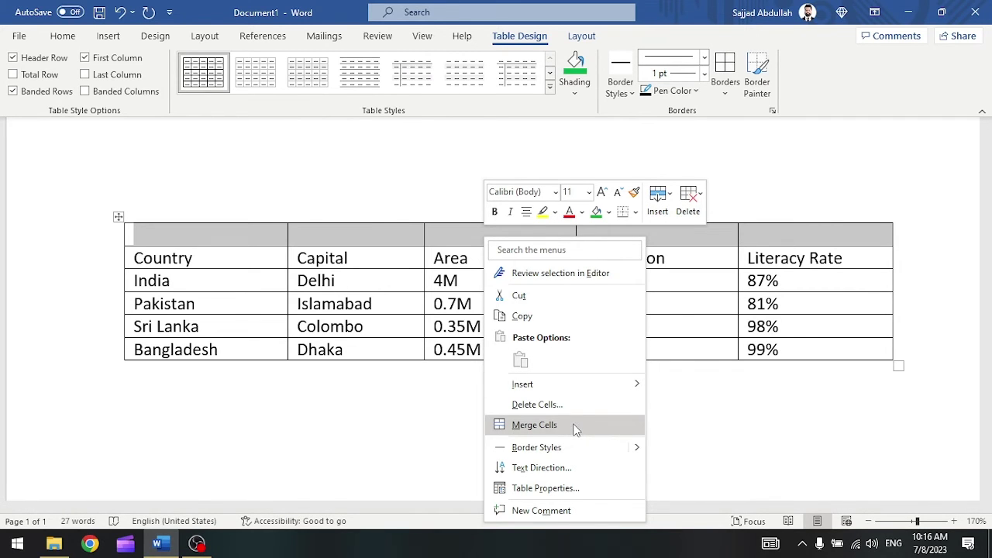
click(594, 43)
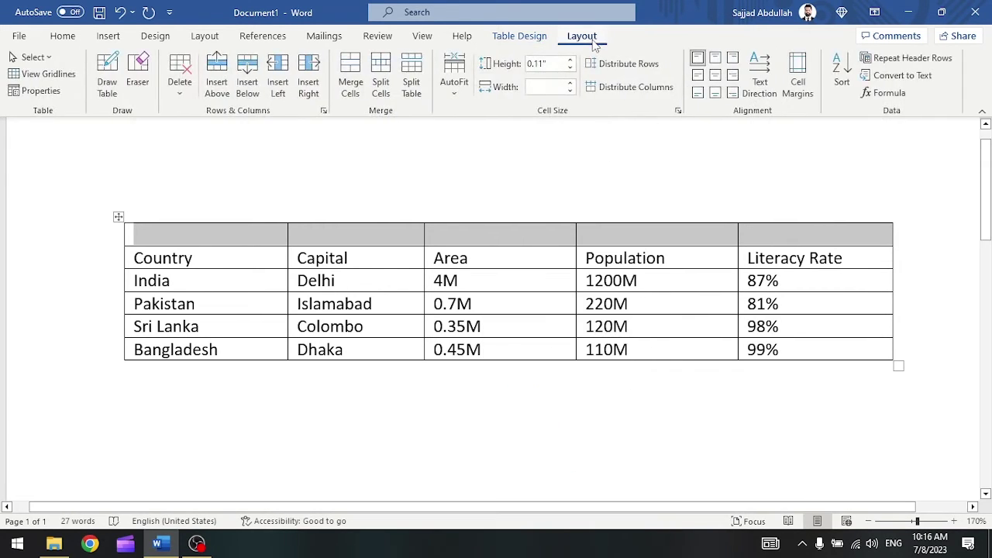
click(348, 94)
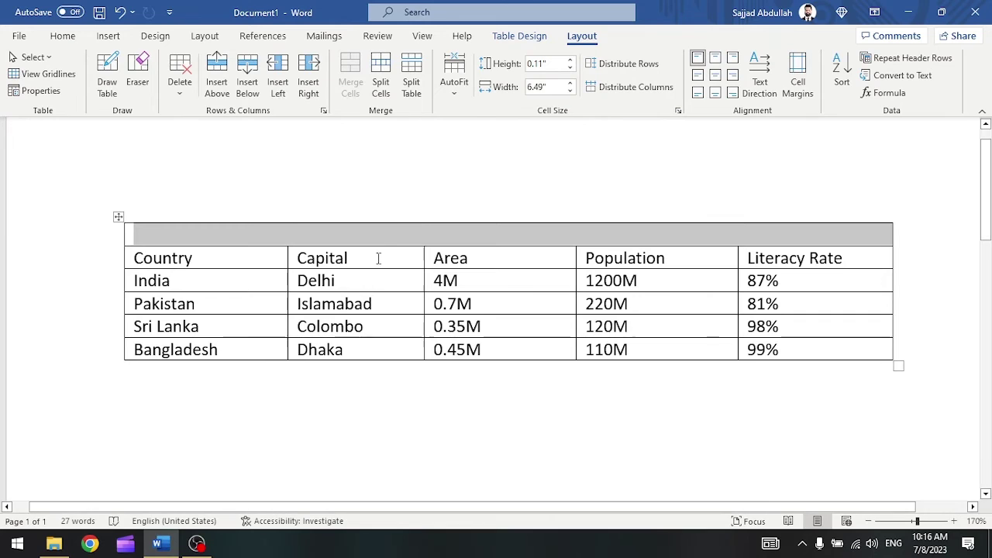
click(382, 235)
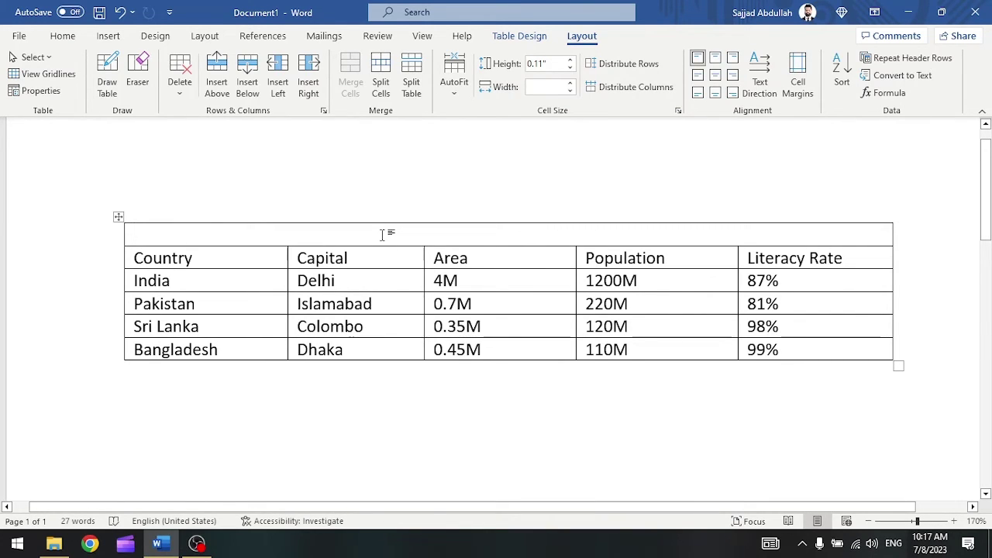
Type the title 'List of Countries and their Data' in the merged cell and select it
text(List of)
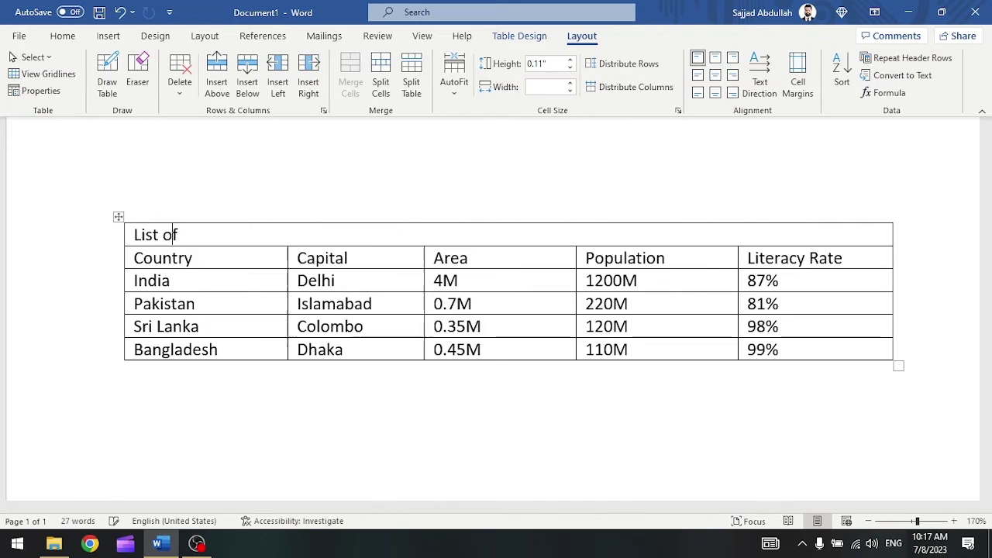
text( Countries)
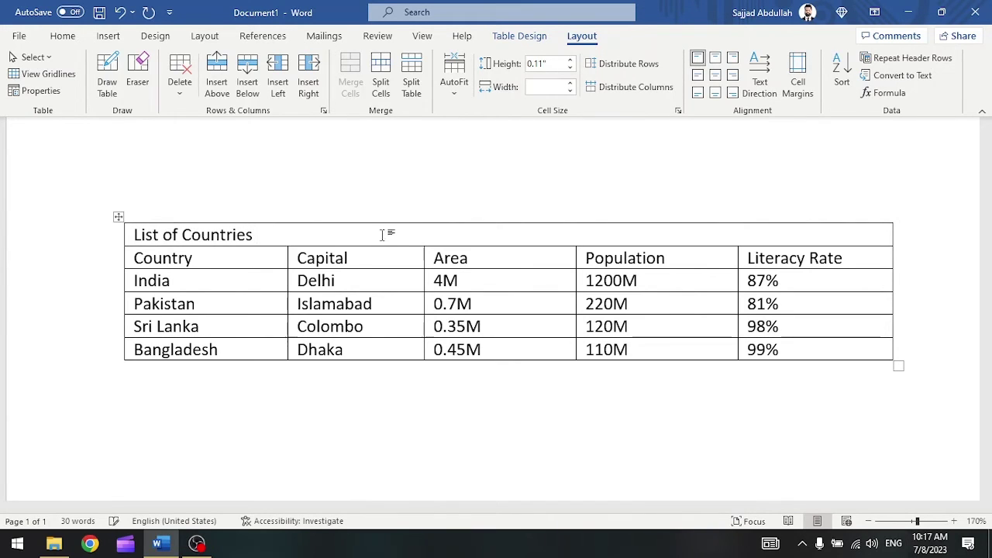
text( and their Data)
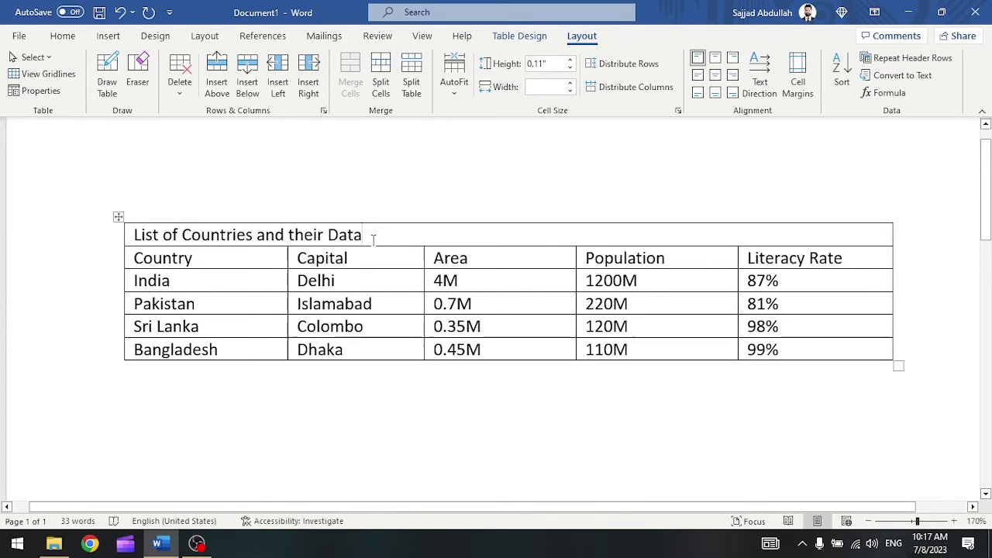
drag(378, 234, 129, 235)
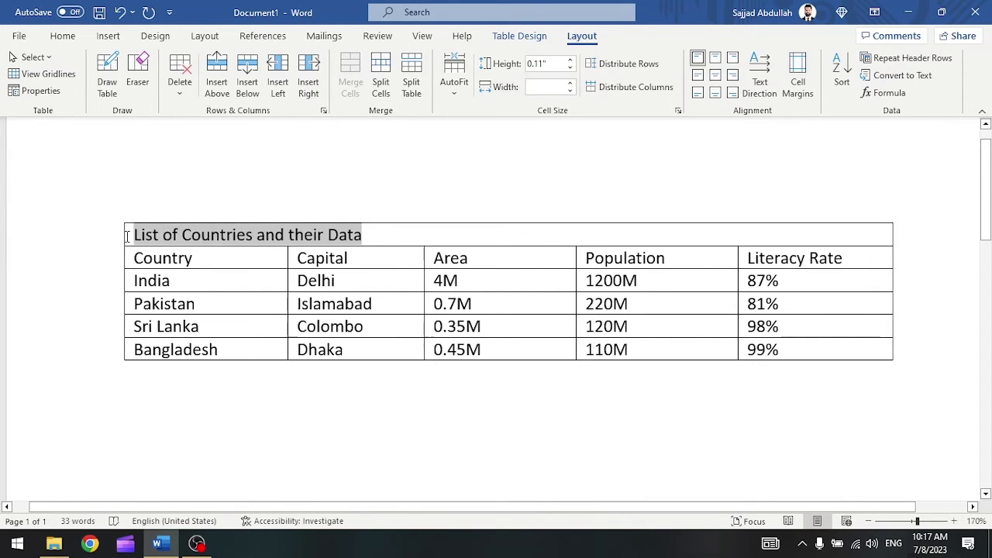
Grow the title font to 18 pt and center it in the top cell
click(62, 35)
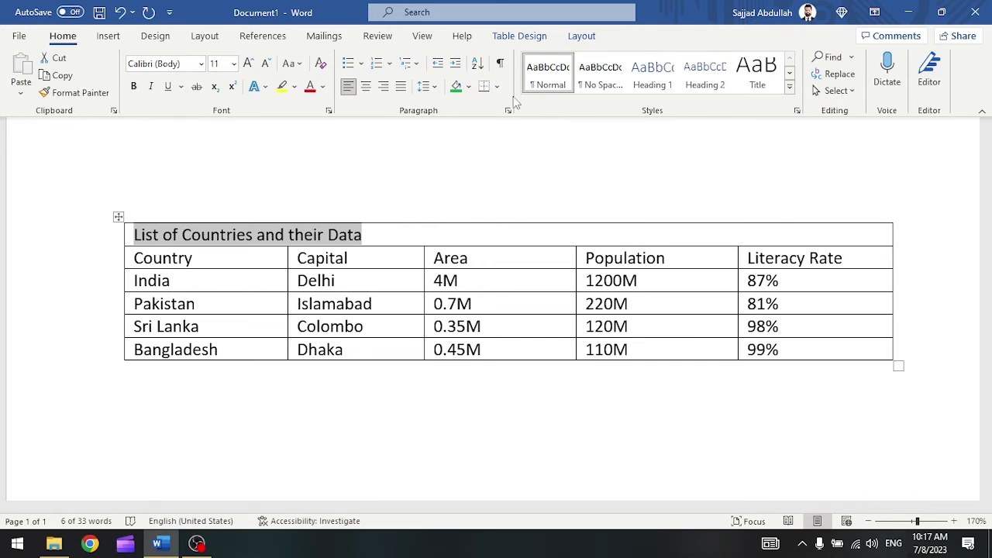
click(248, 64)
click(247, 64)
click(248, 63)
click(248, 64)
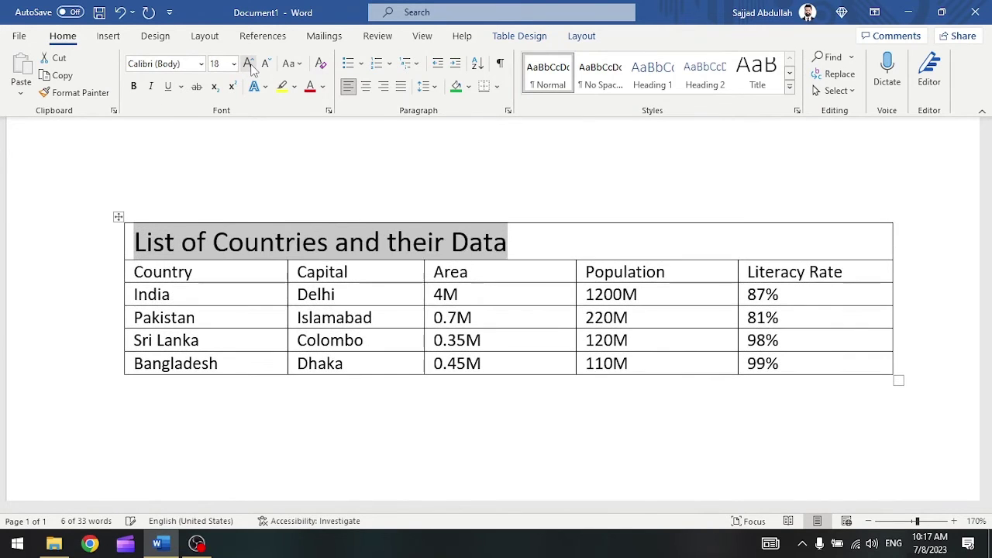
click(365, 86)
click(456, 247)
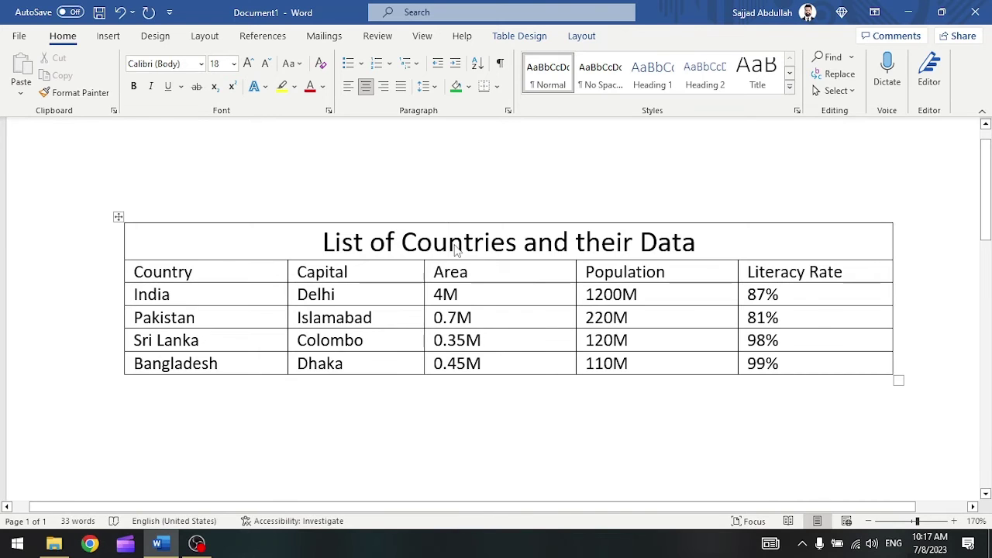
drag(369, 299, 372, 318)
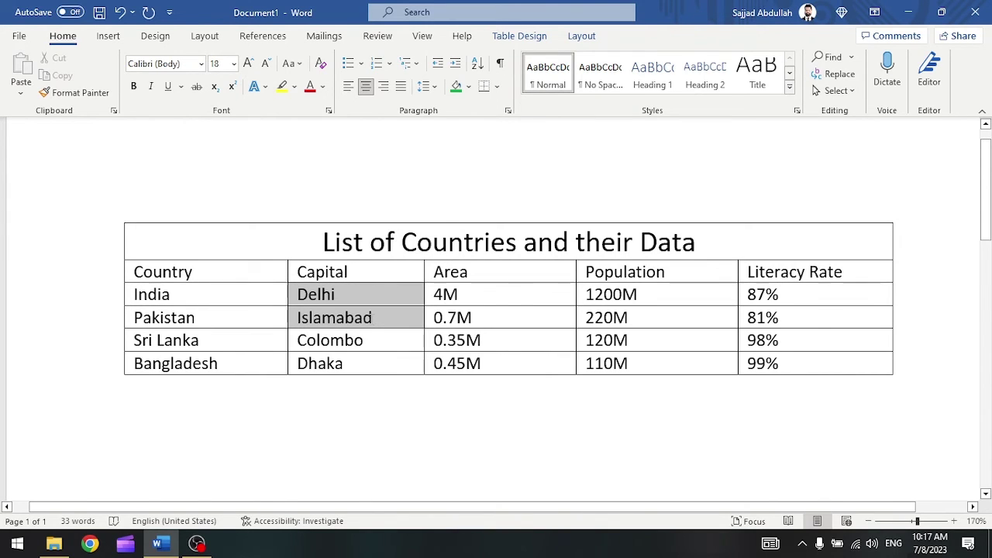
Check right-click options on the Delhi and Pakistan/Sri Lanka cells without merging, then show Table Layout
right_click(372, 317)
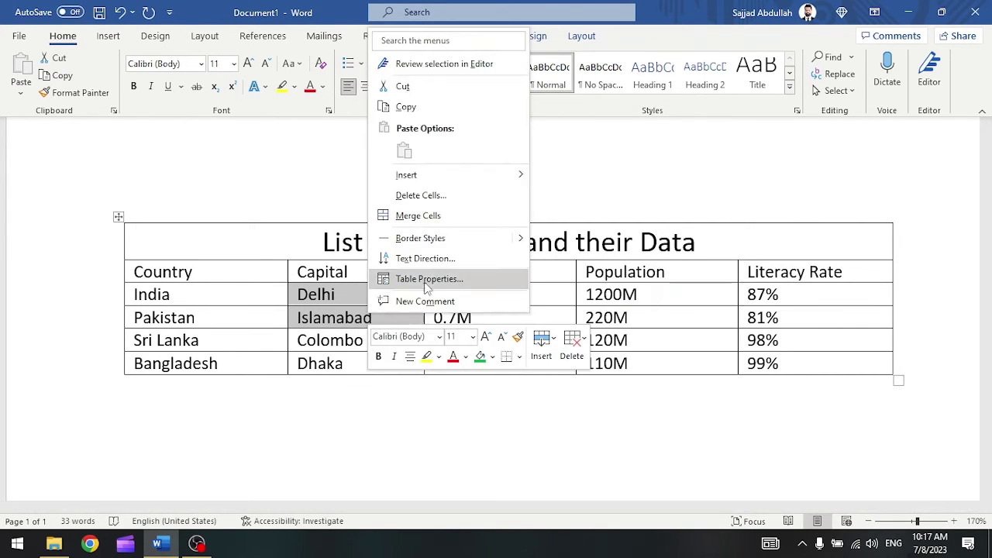
click(244, 318)
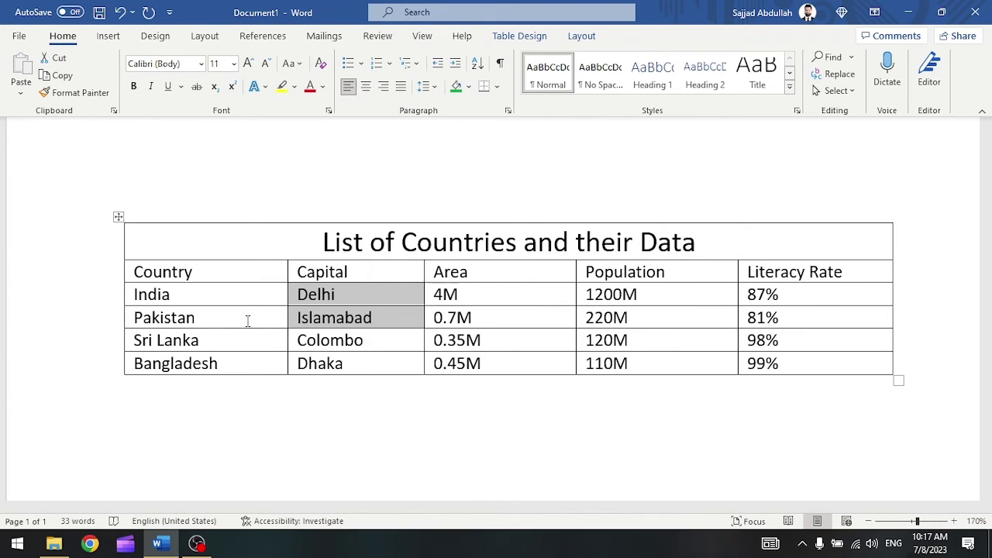
mouse_move(272, 321)
mouse_down()
mouse_move(329, 318)
mouse_move(457, 340)
mouse_up()
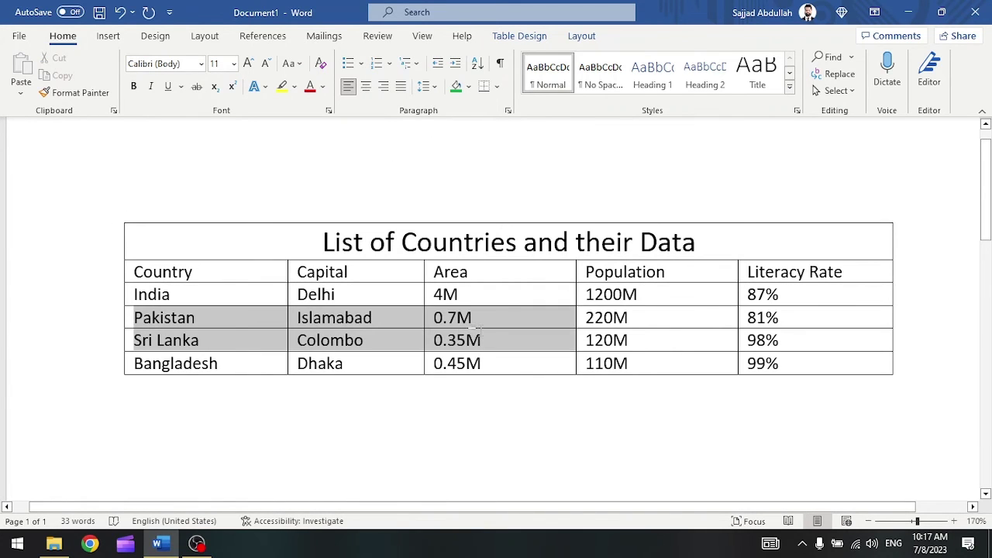
right_click(385, 317)
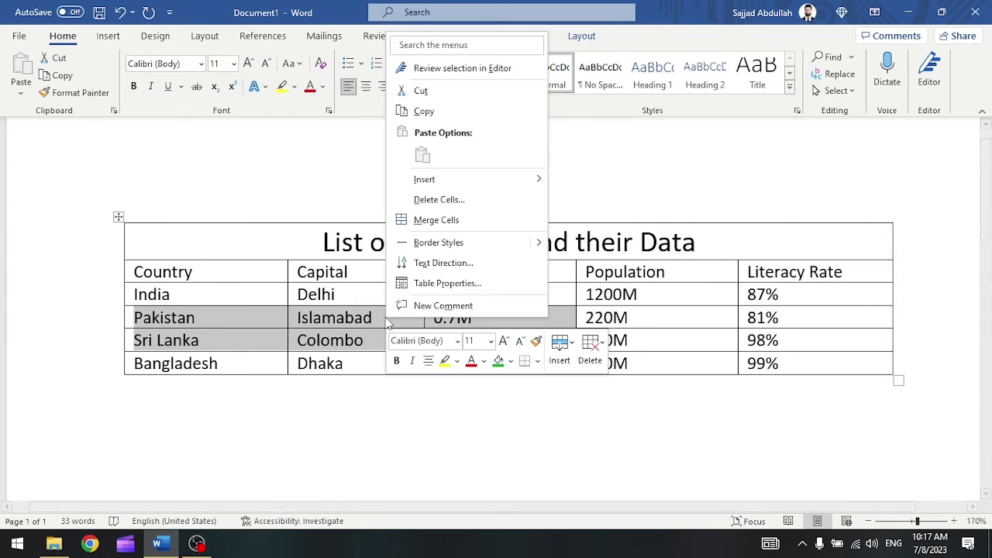
key(Escape)
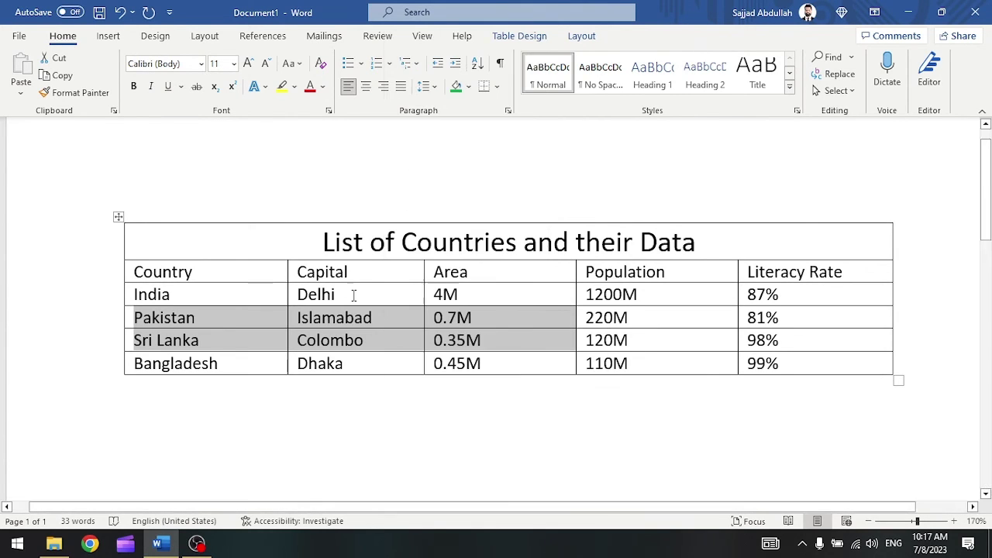
click(354, 295)
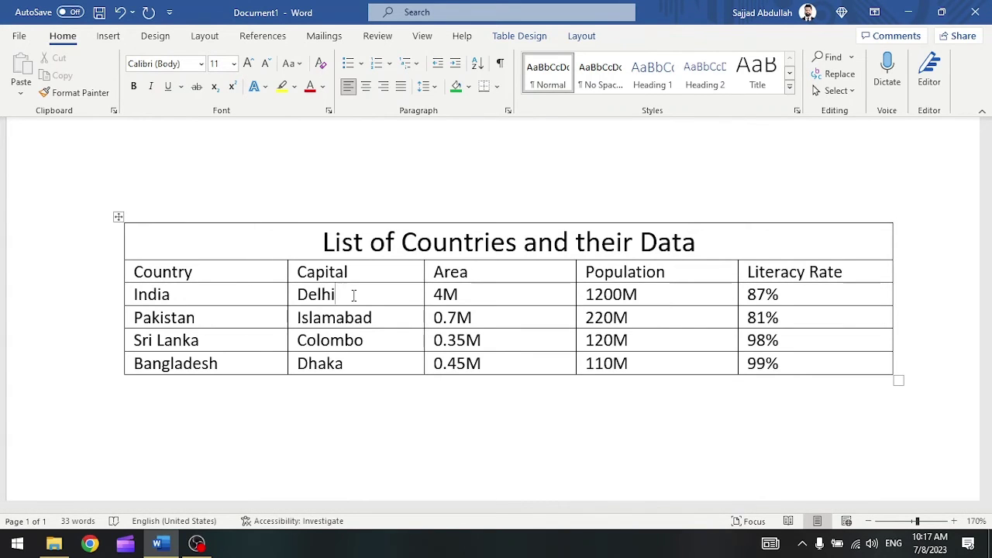
click(582, 35)
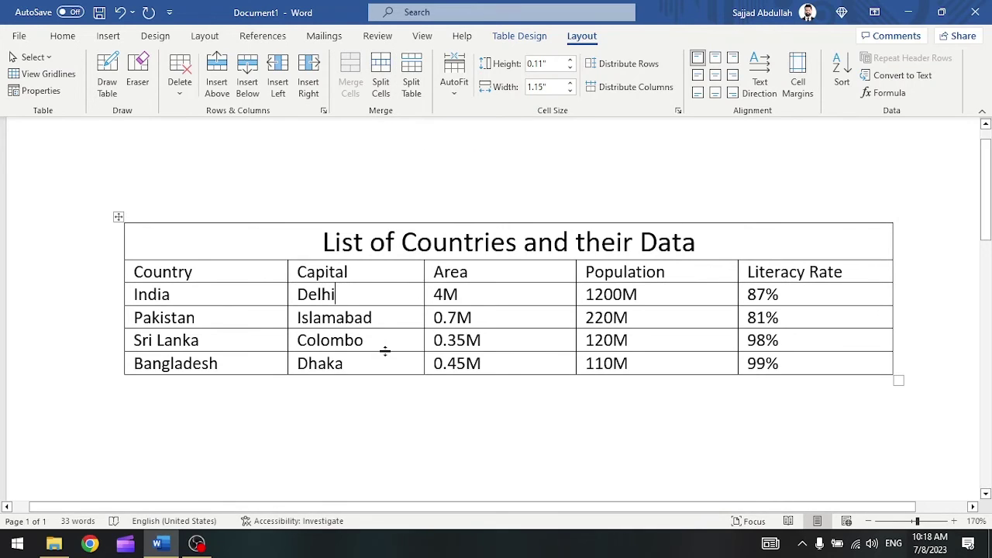
click(294, 362)
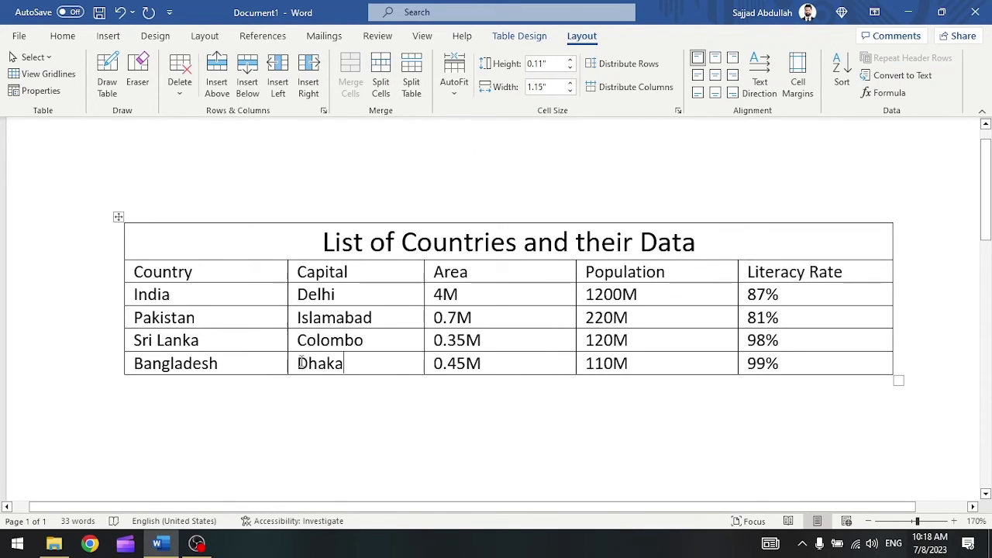
Split the Dhaka cell into two columns with Split Cells
right_click(380, 363)
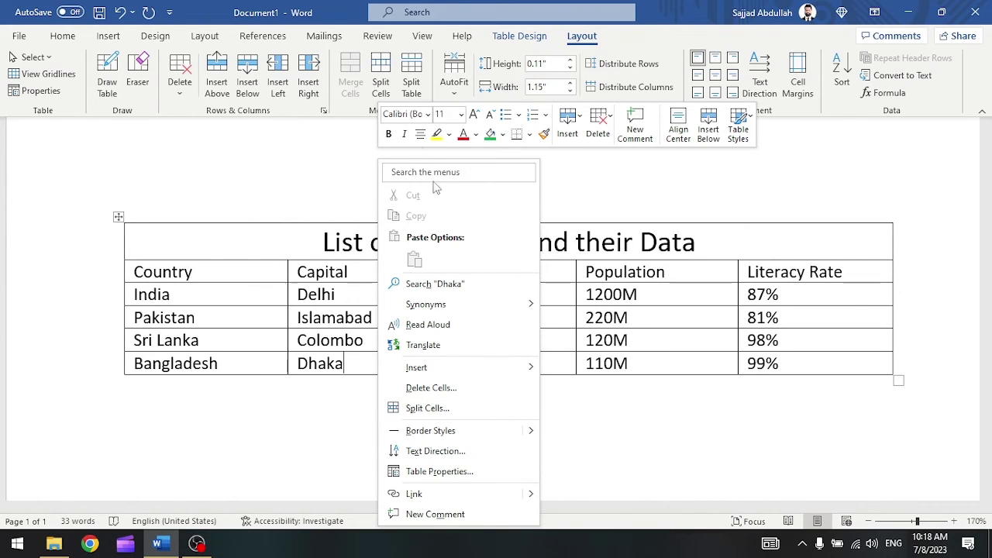
click(391, 72)
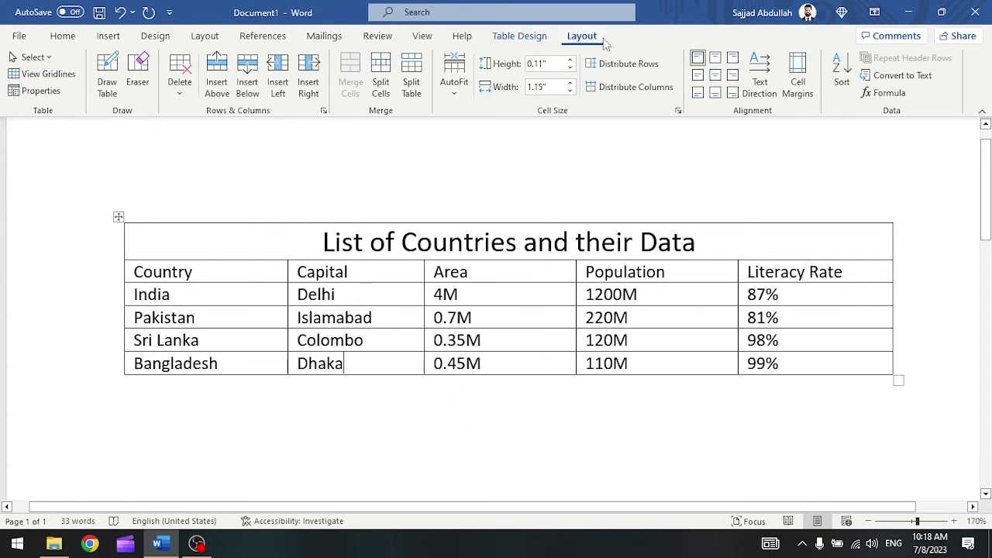
click(389, 82)
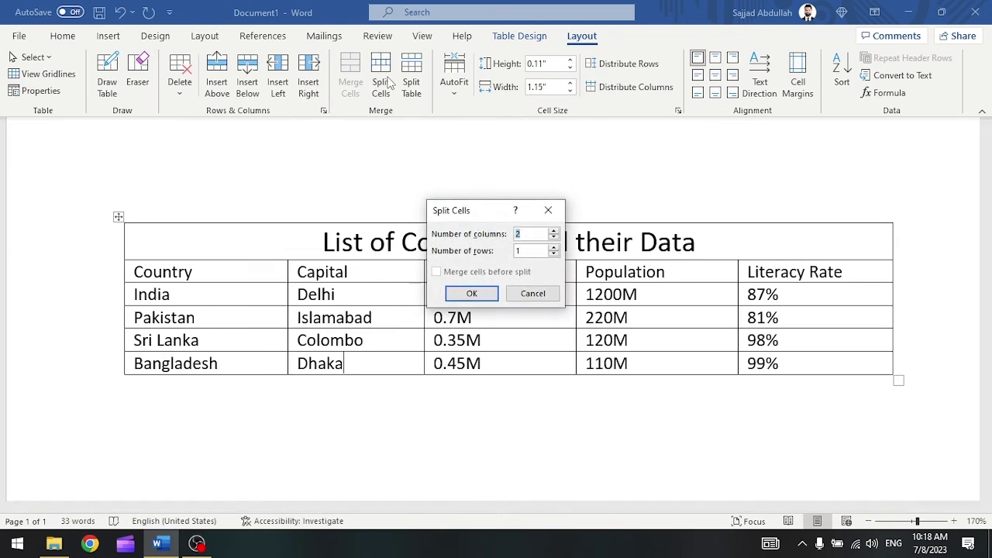
click(529, 233)
double_click(516, 233)
click(471, 294)
click(365, 362)
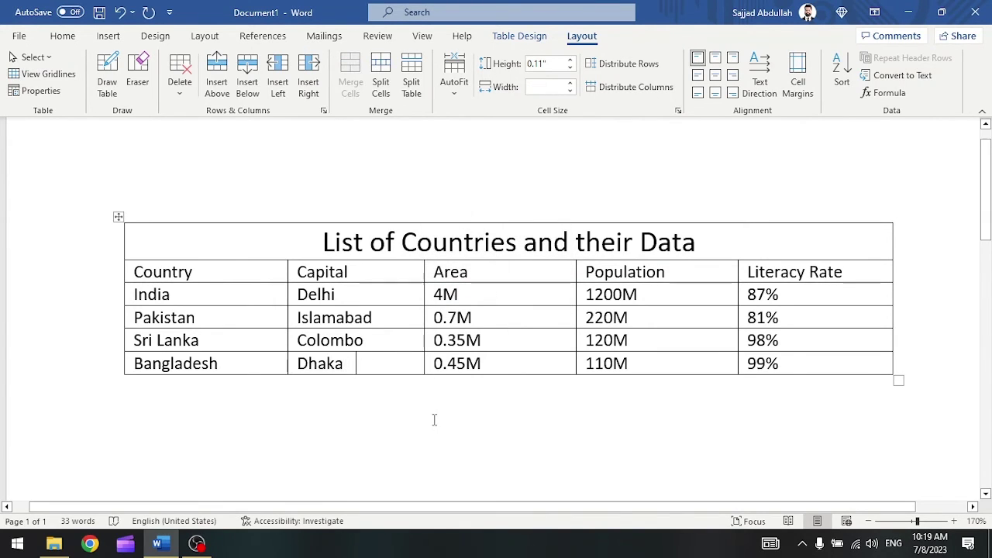
click(389, 365)
Reopen Split Cells for Dhaka and set it to 1 column and 2 rows
right_click(369, 366)
click(369, 366)
right_click(375, 365)
click(432, 411)
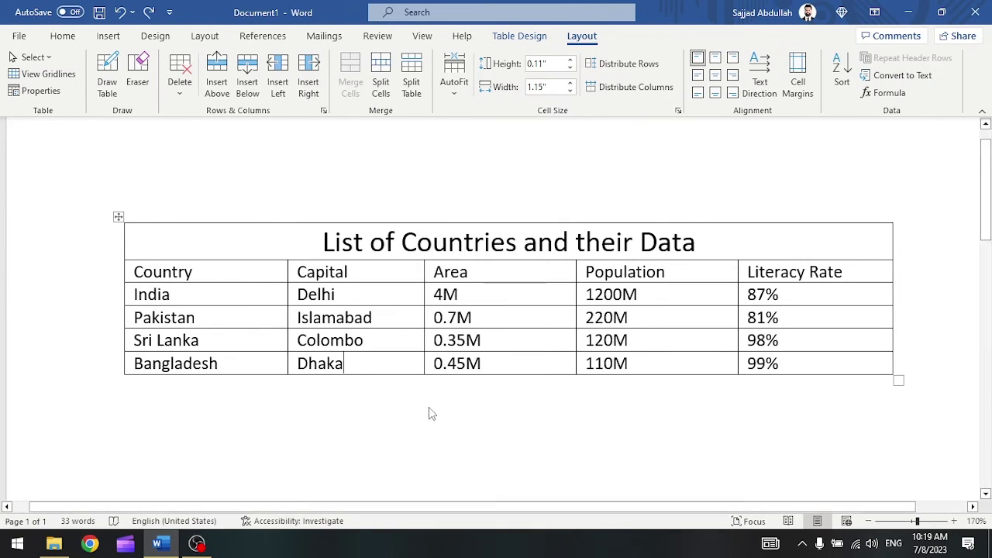
click(553, 247)
click(553, 237)
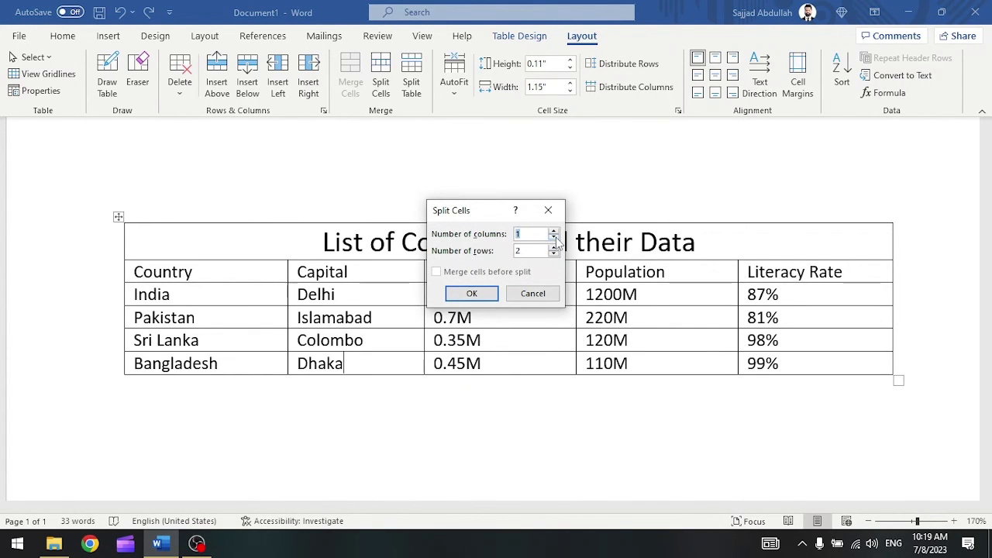
Split the Dhaka cell into two rows, then into a grid, undoing each split
click(471, 293)
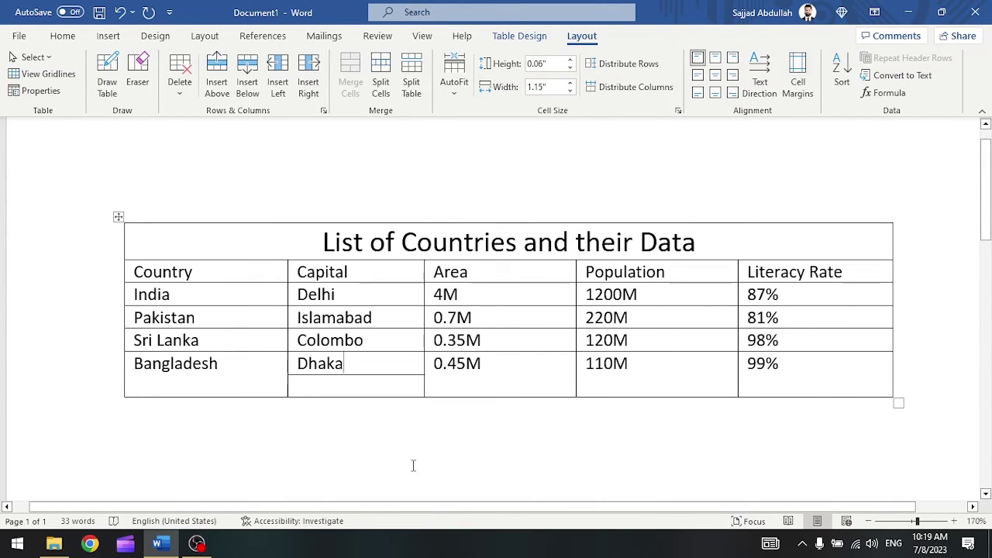
key(ctrl+z)
right_click(352, 366)
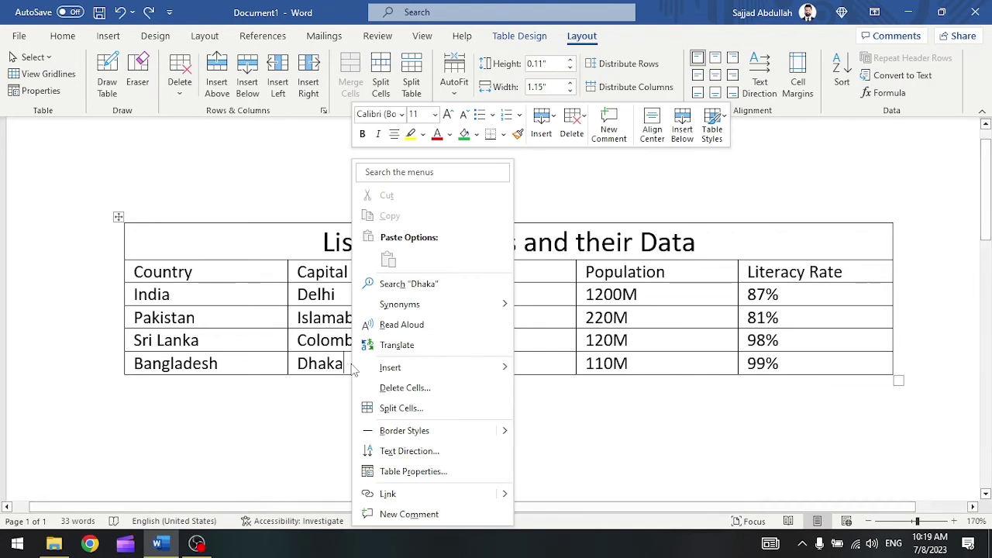
click(419, 410)
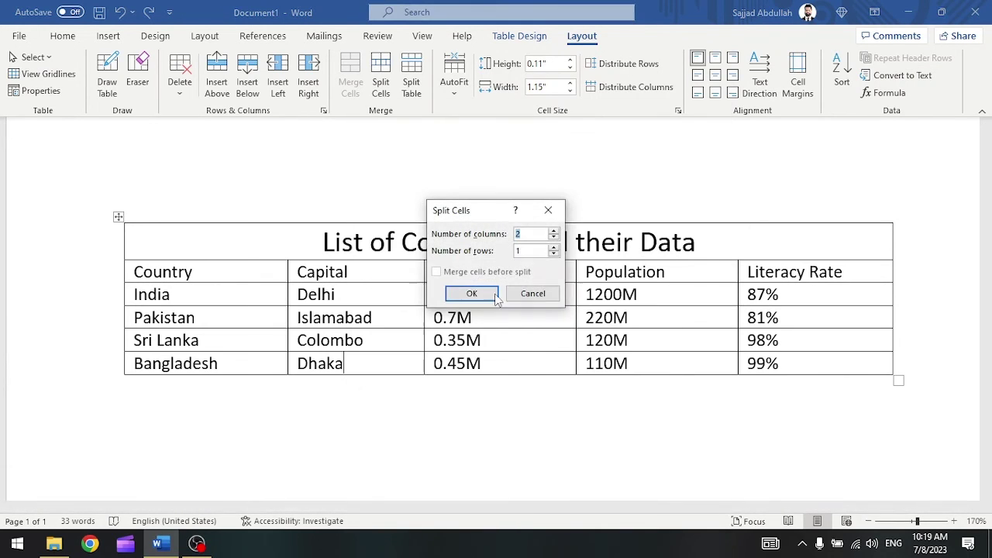
click(553, 230)
click(553, 230)
click(553, 247)
click(553, 247)
click(553, 247)
click(471, 293)
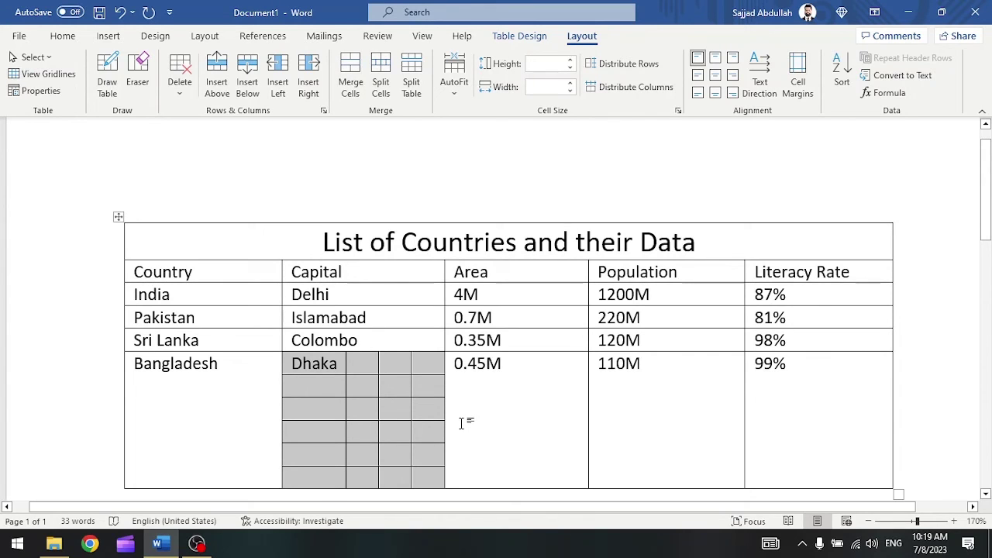
key(ctrl+z)
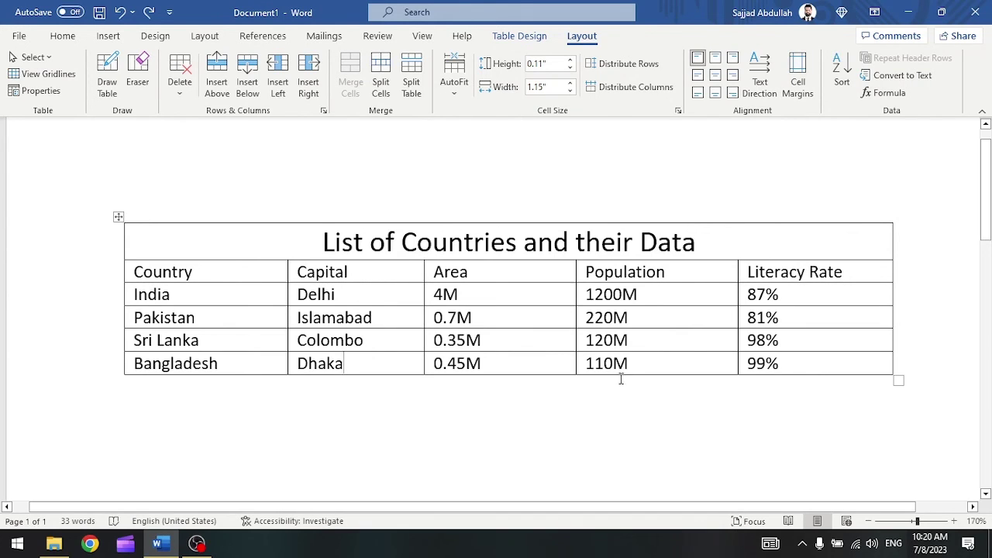
Strip the trailing M from the population values 1200M, 220M, 120M and 110M
click(644, 296)
key(BackSpace)
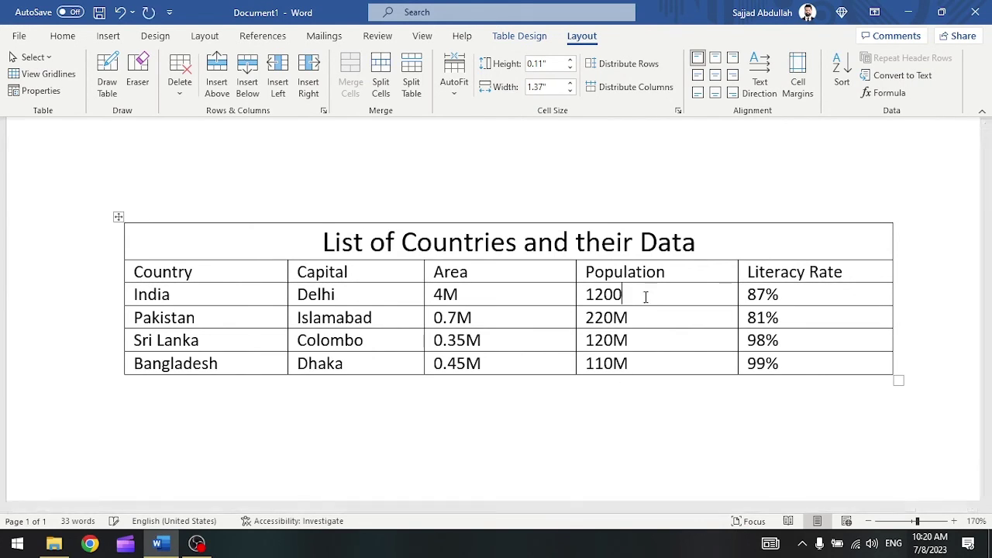
click(644, 316)
key(BackSpace)
click(642, 340)
key(BackSpace)
click(641, 358)
key(BackSpace)
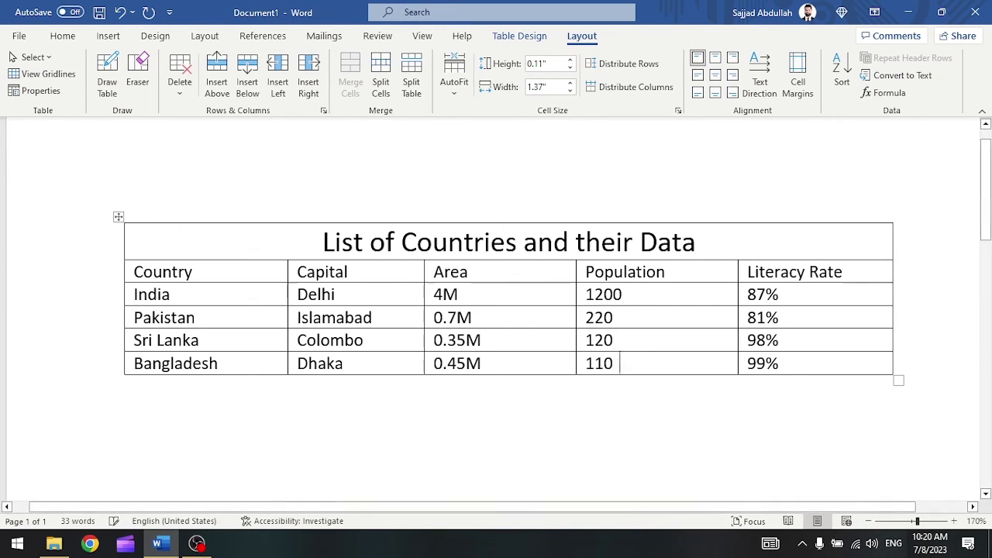
Retitle the header 'Population (In Million)' and go to the last Bangladesh cell
click(685, 275)
text((I)
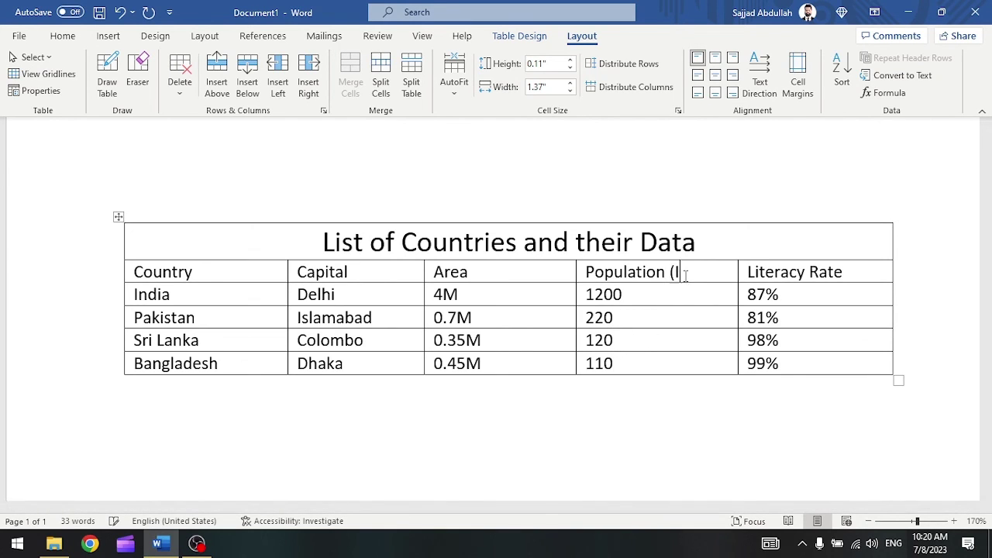
text(n Million))
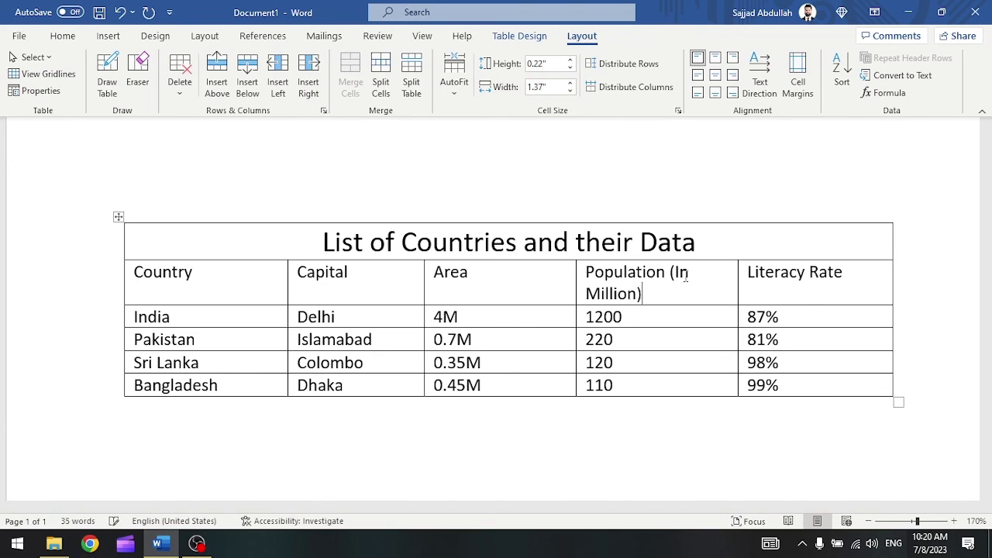
drag(653, 316, 649, 397)
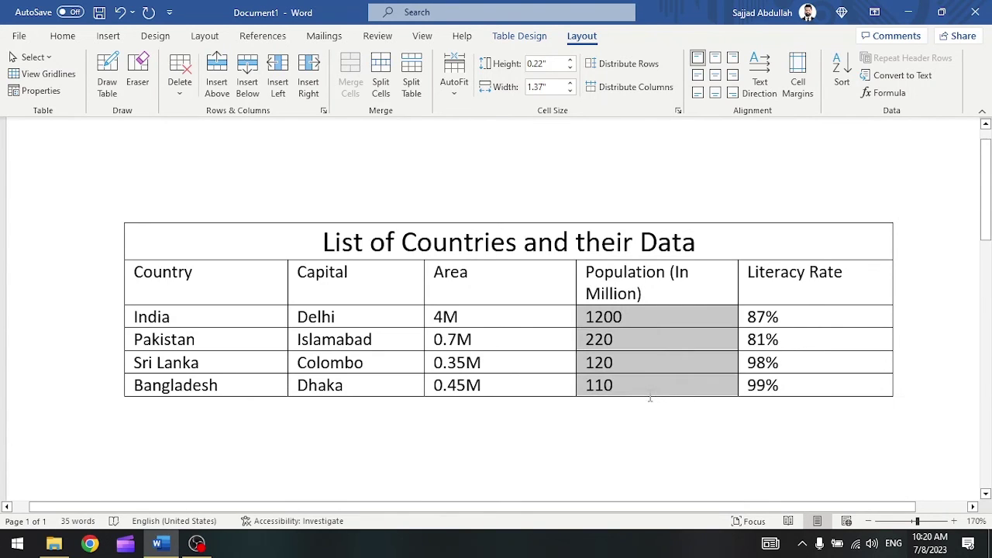
click(609, 389)
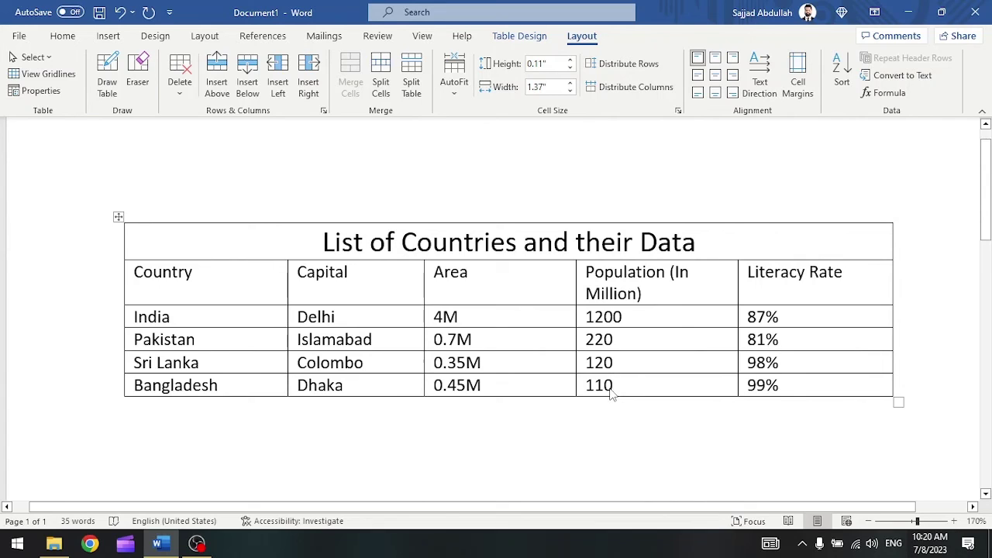
click(804, 387)
Add an empty row below Bangladesh and put the caret in its Population cell
key(Tab)
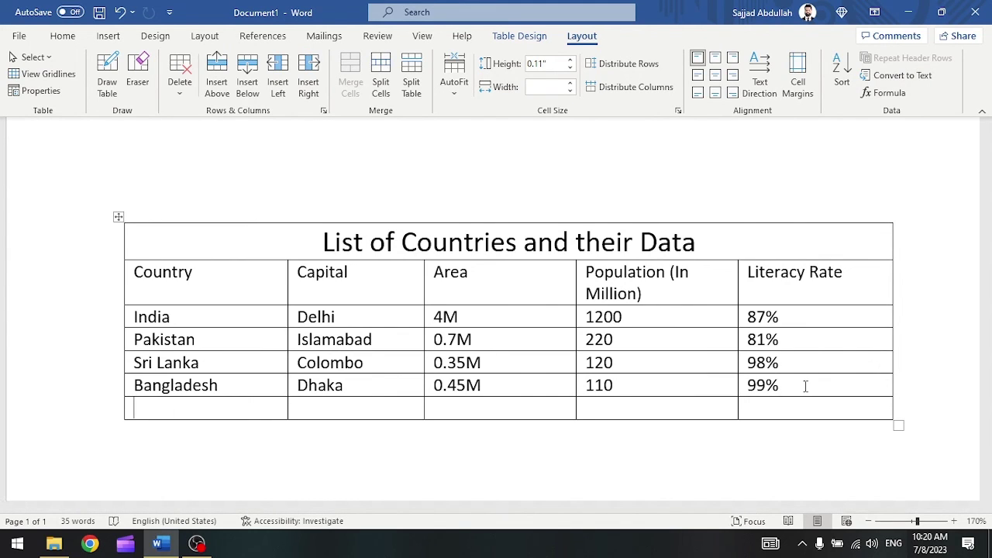
click(611, 410)
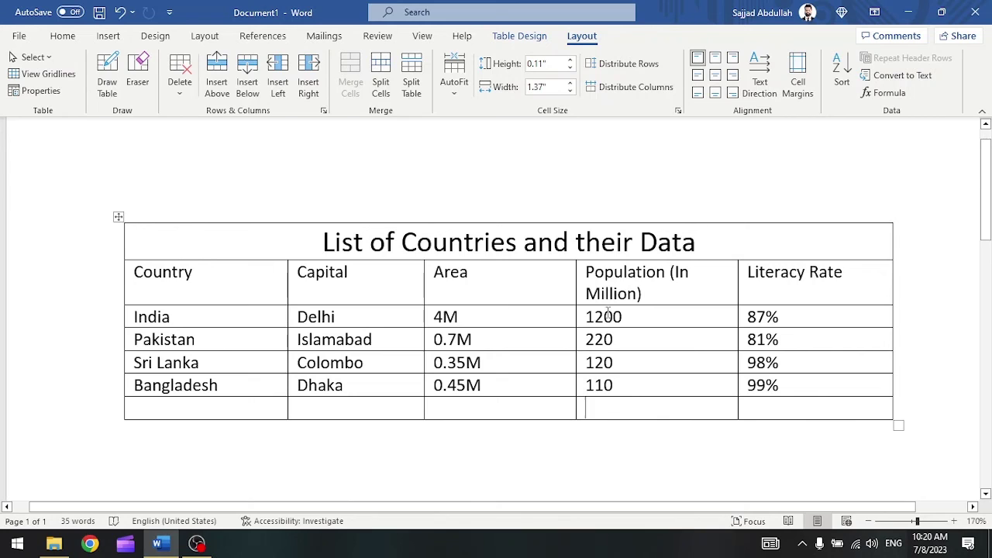
drag(608, 314, 609, 385)
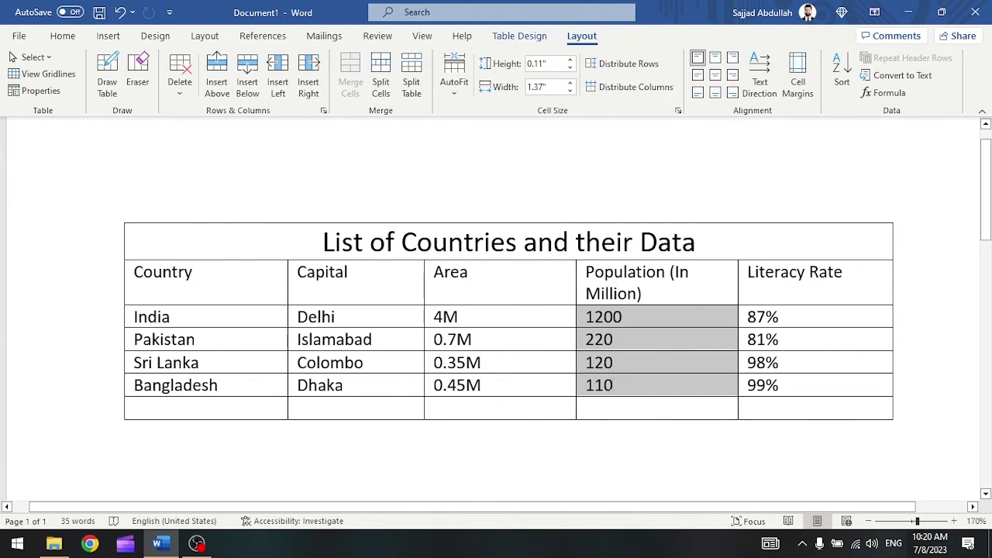
click(607, 407)
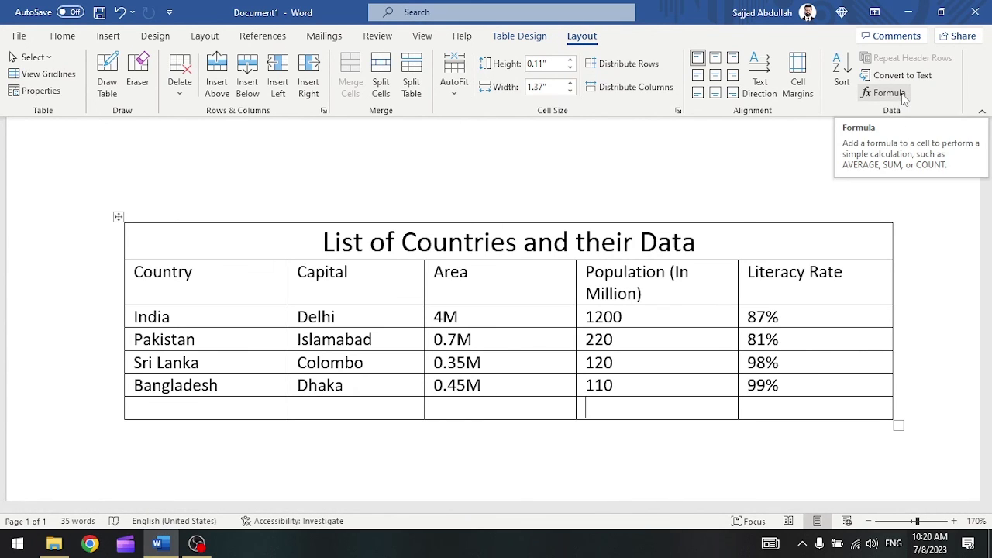
Open the Formula dialog for the total cell and browse its function list
click(889, 93)
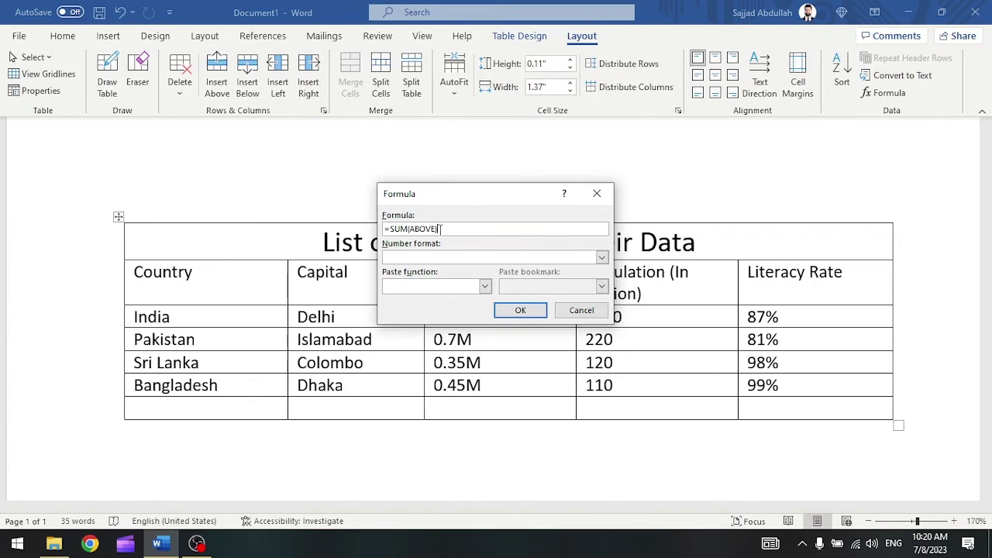
click(485, 286)
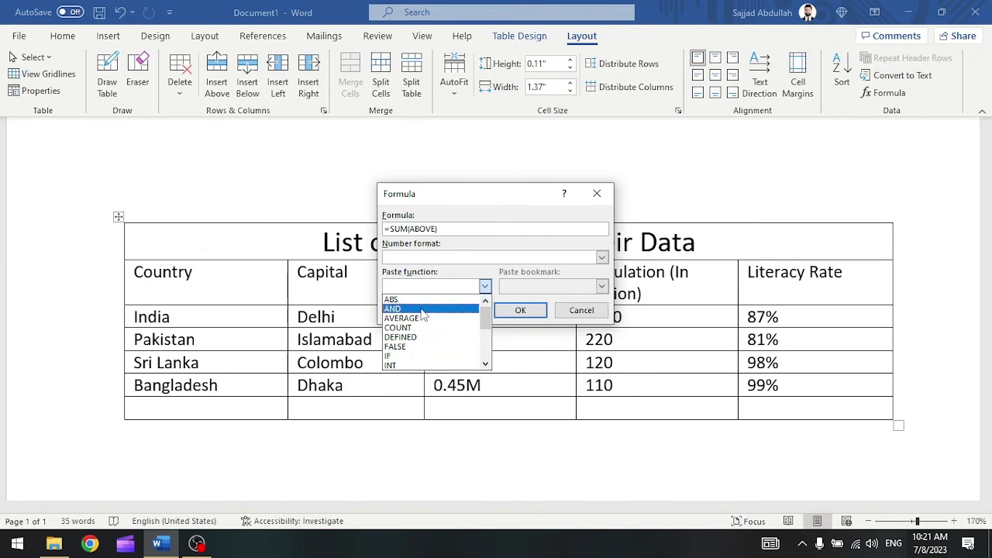
scroll(426, 333, down, 2)
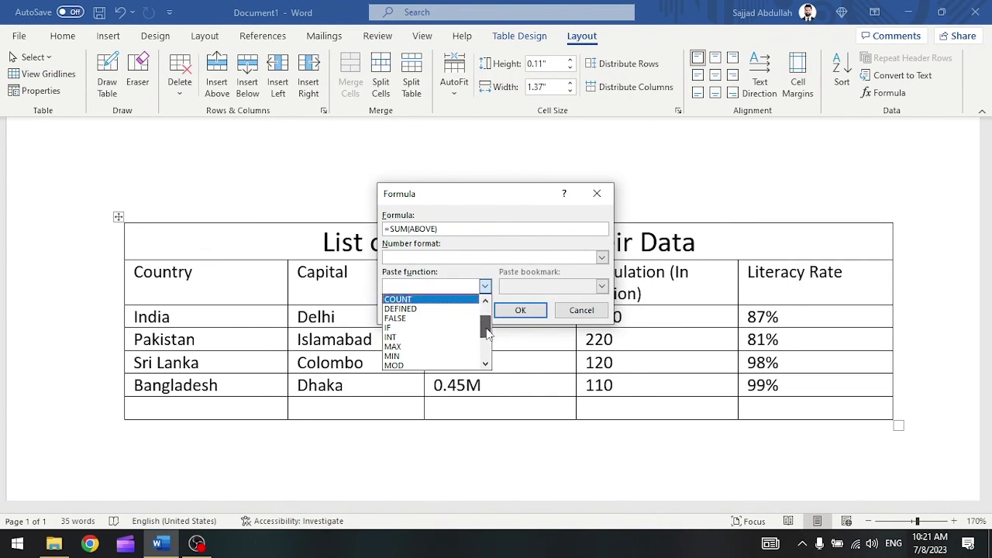
scroll(426, 329, down, 2)
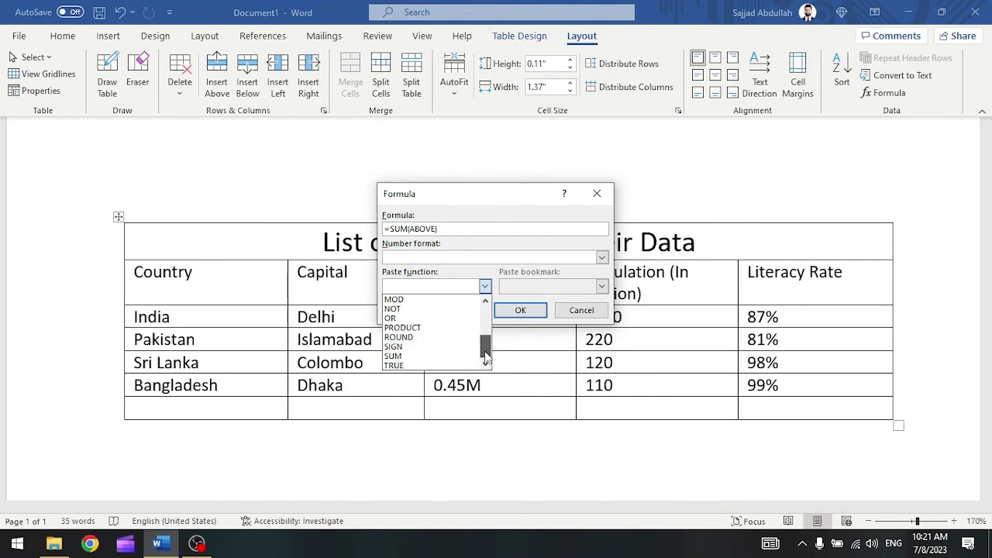
scroll(485, 326, up, 5)
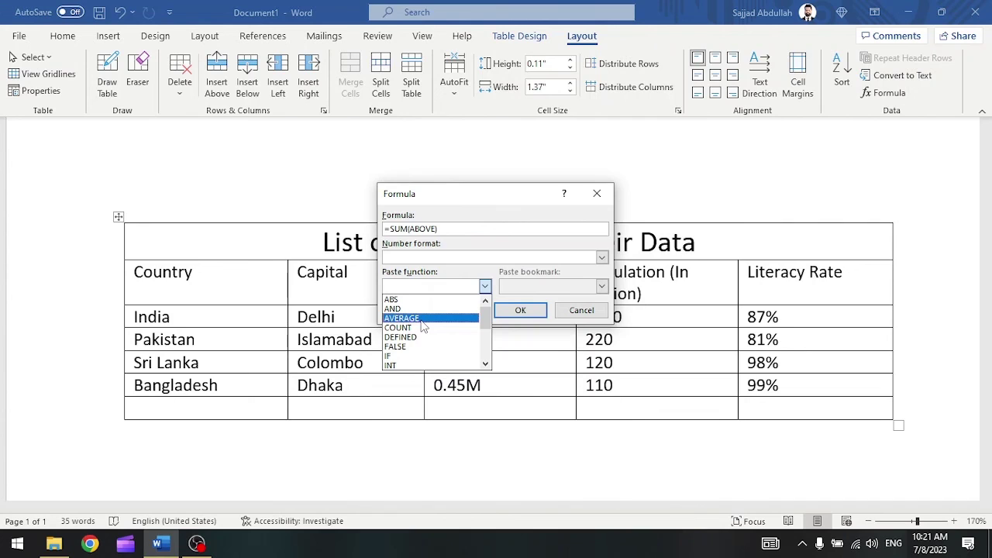
click(485, 364)
click(485, 364)
click(485, 364)
click(485, 364)
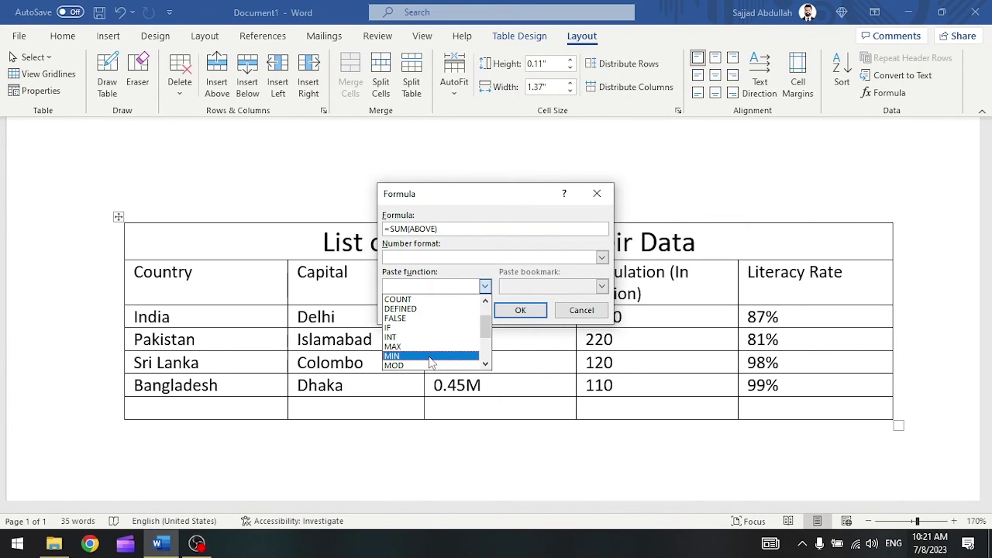
click(485, 364)
click(485, 364)
click(485, 364)
click(485, 365)
click(485, 365)
click(485, 364)
click(485, 364)
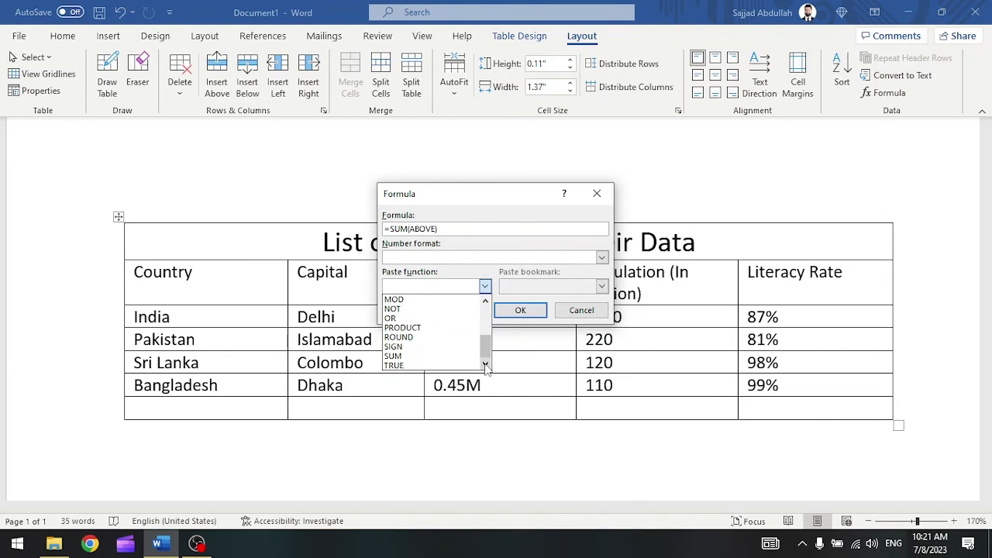
Keep =SUM(ABOVE) and confirm it, giving a total of 1650
click(489, 198)
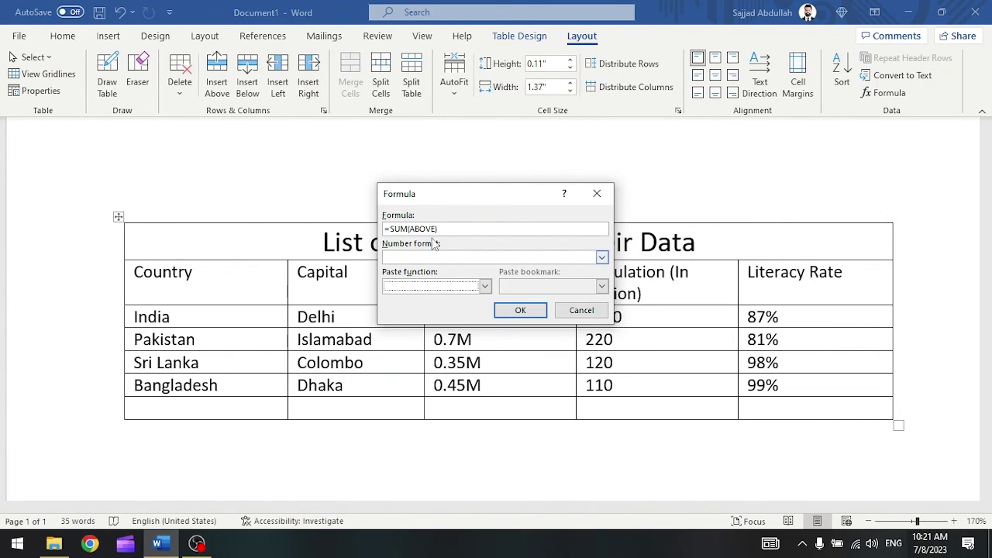
click(520, 311)
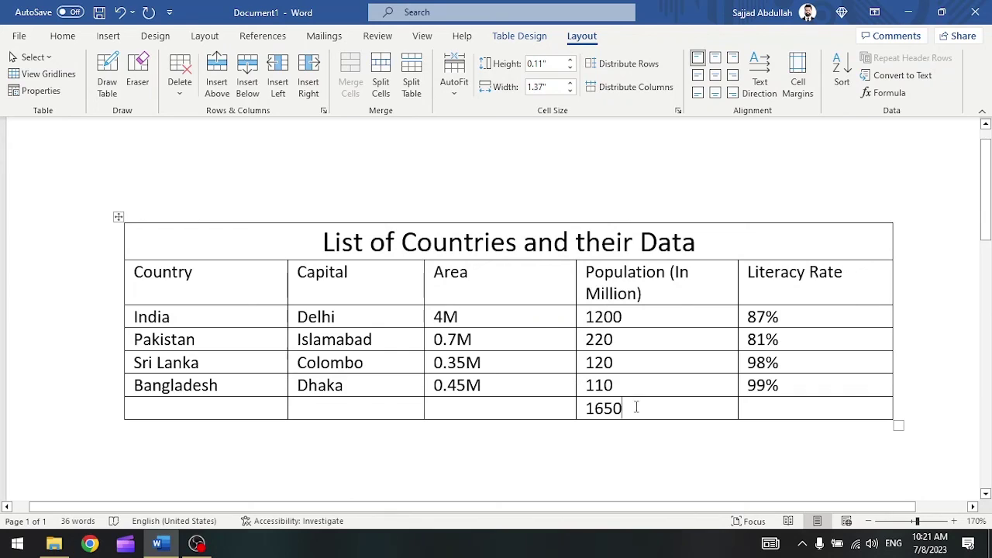
click(601, 410)
click(462, 406)
Select the table rows below the title and apply Center from the Home tab
drag(210, 277, 775, 408)
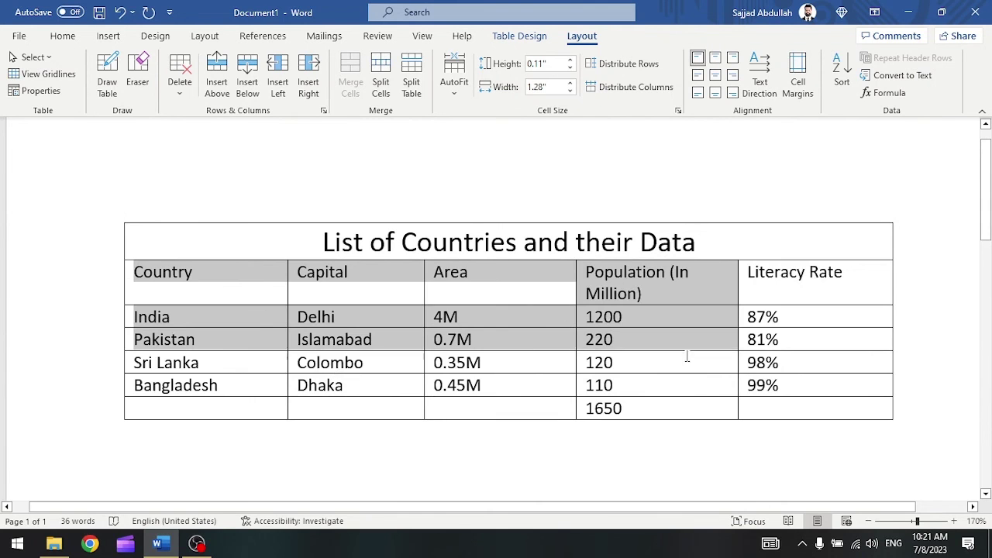
click(63, 35)
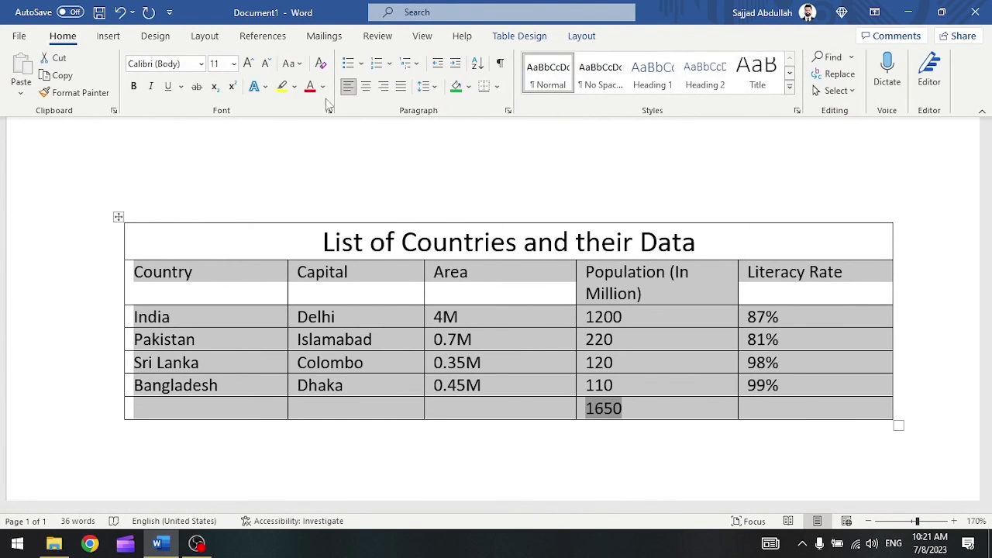
click(365, 87)
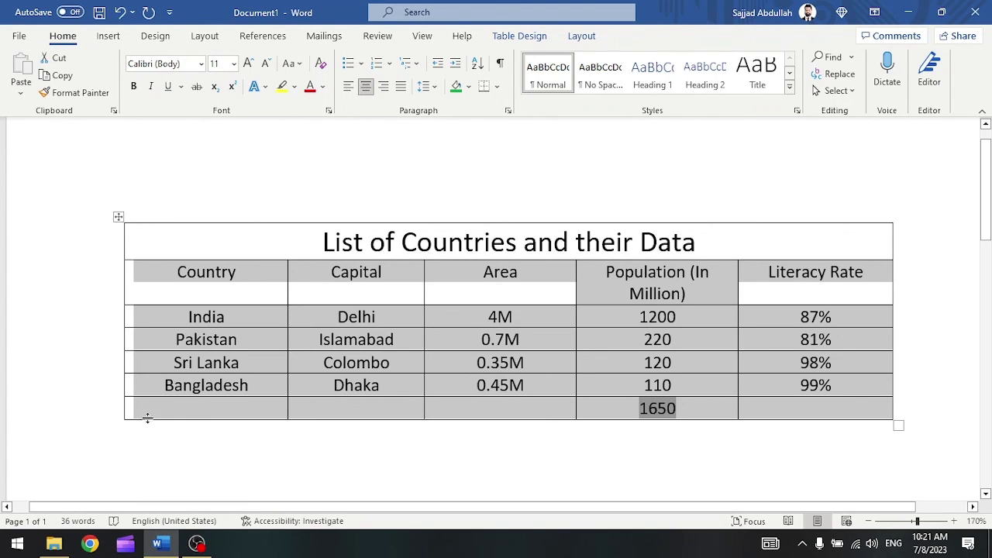
Select the Country header word in the table's top row
click(205, 272)
drag(239, 270, 239, 271)
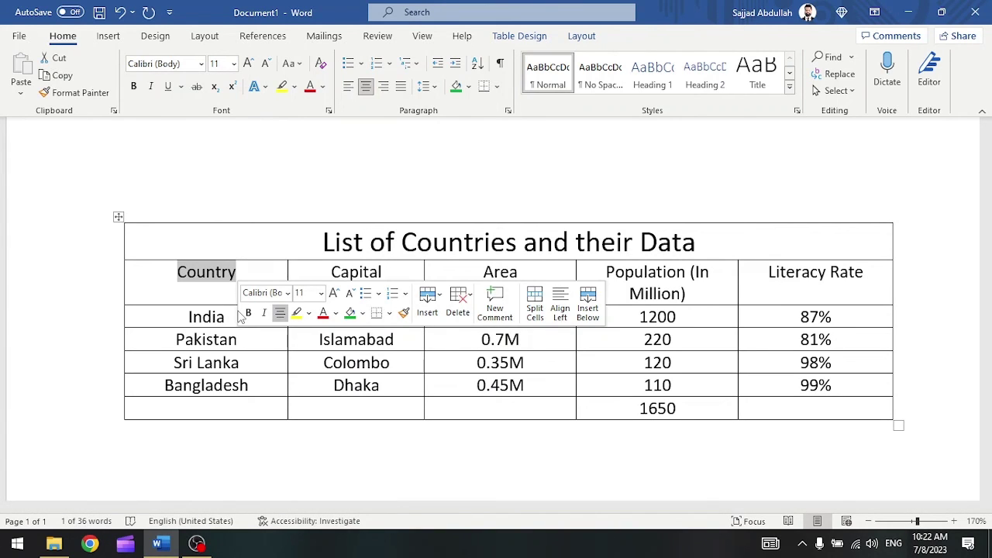
click(197, 279)
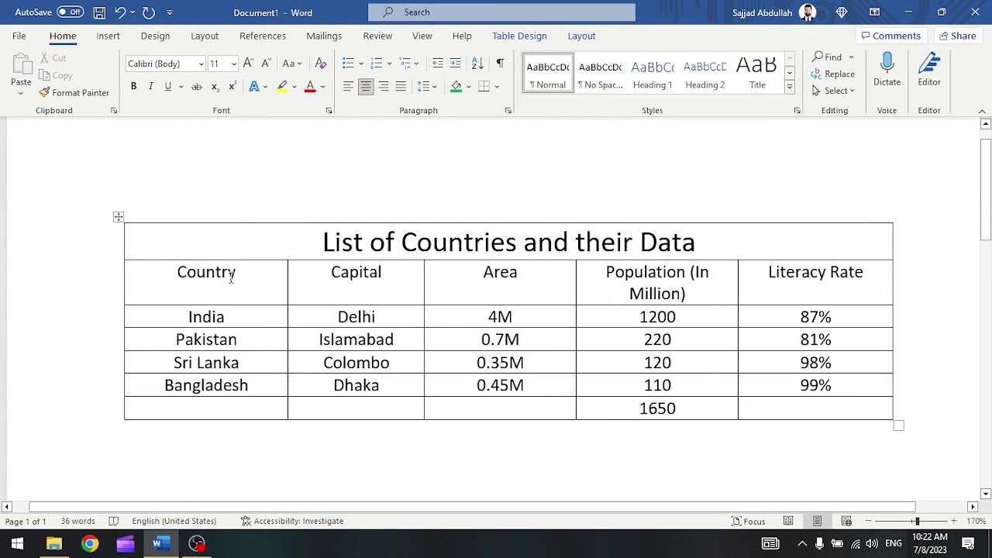
click(581, 36)
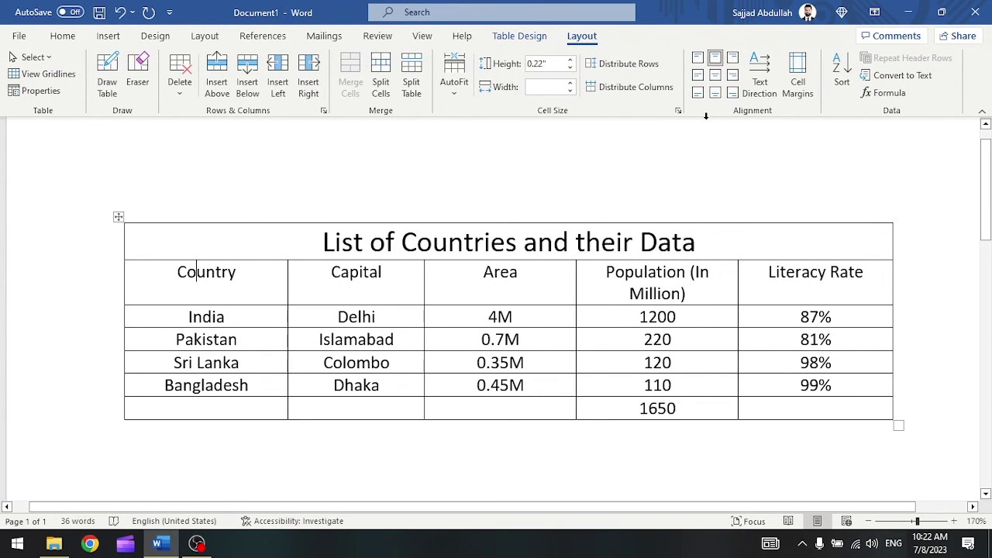
Cycle the Country header through the cell alignment positions, finishing on Align Center
click(715, 76)
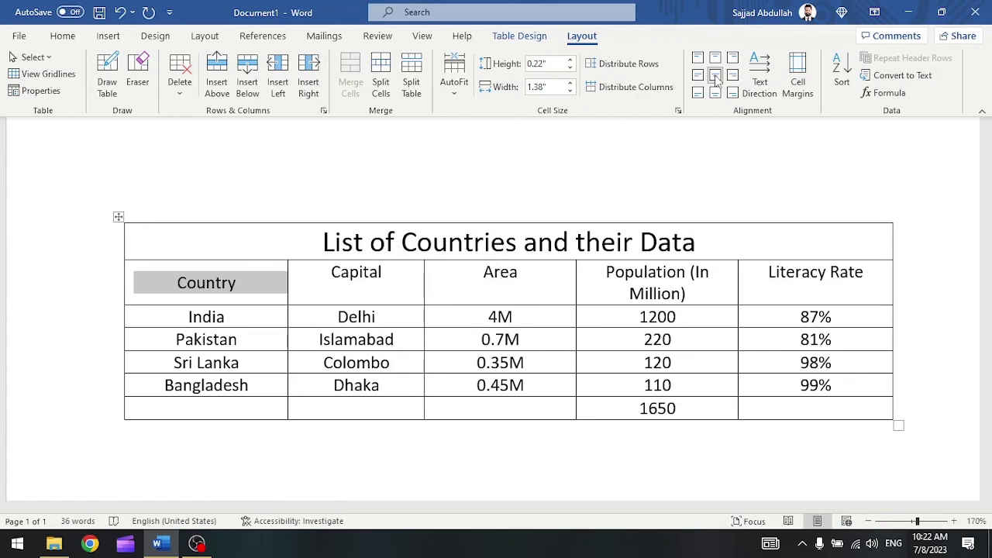
click(732, 75)
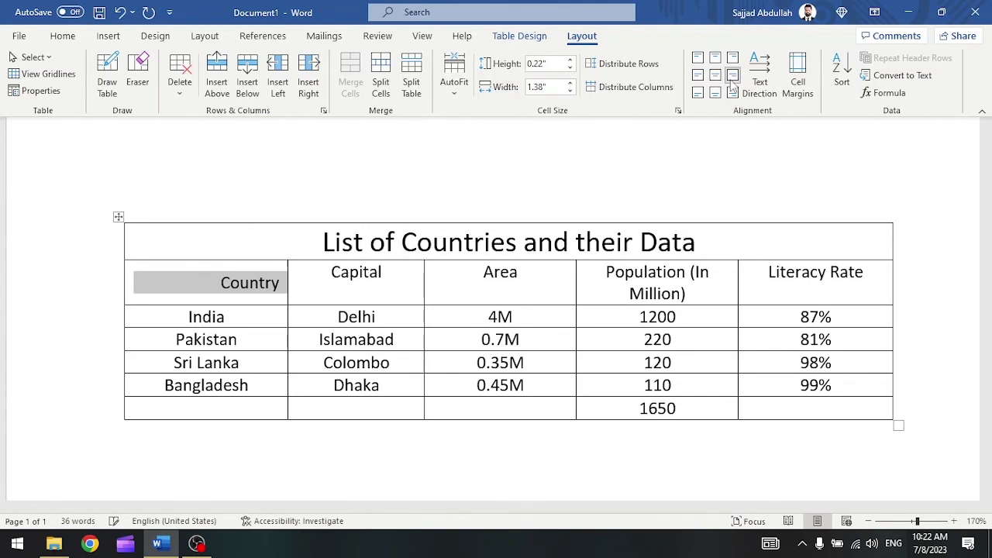
click(732, 93)
click(715, 93)
click(697, 93)
click(697, 57)
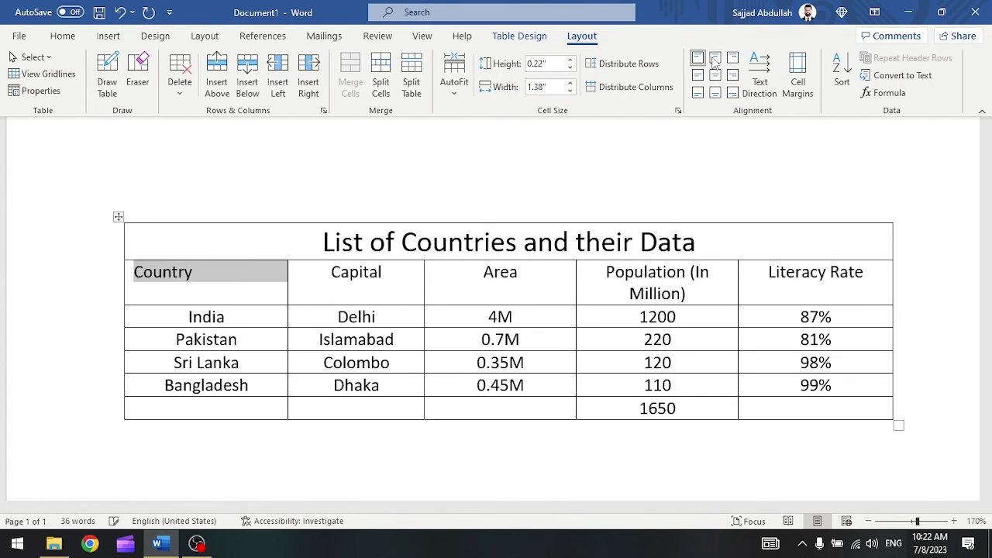
click(715, 58)
click(716, 75)
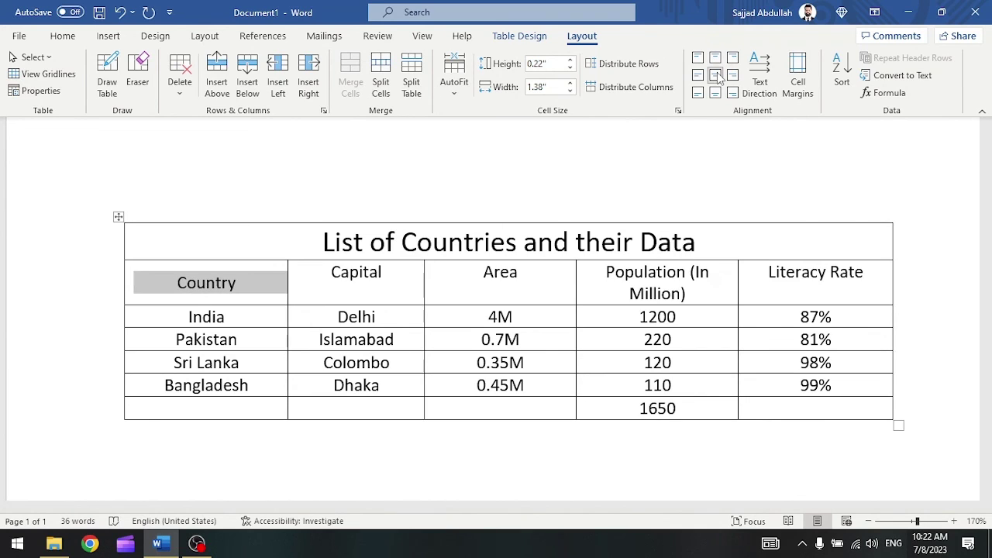